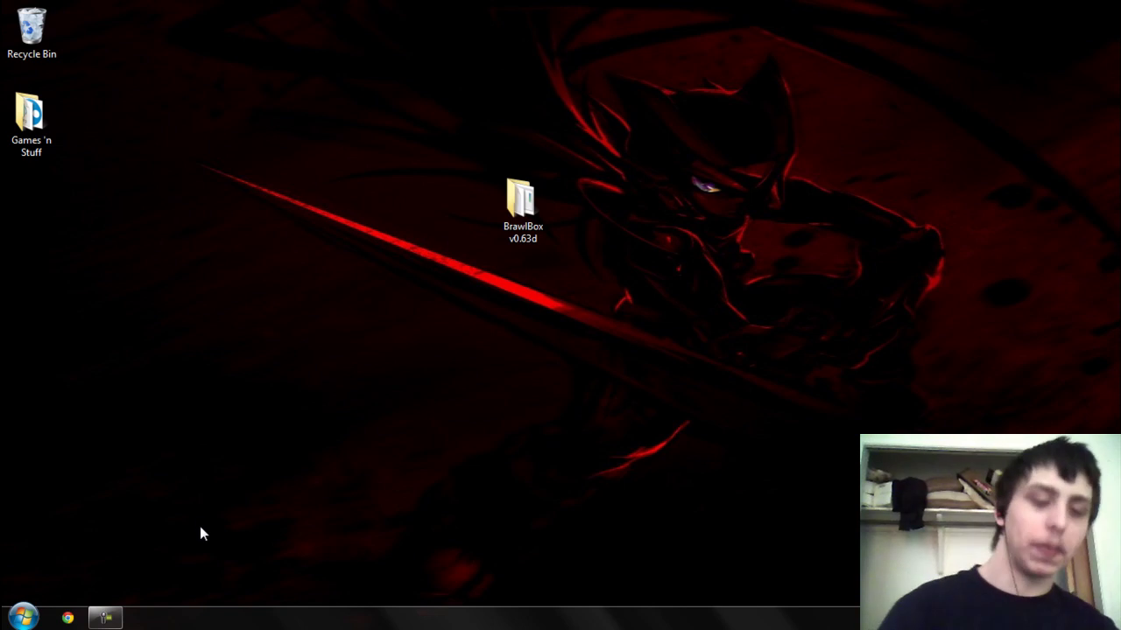
Launch Chrome and search Google for 'megaman' from the address bar
left_click(69, 617)
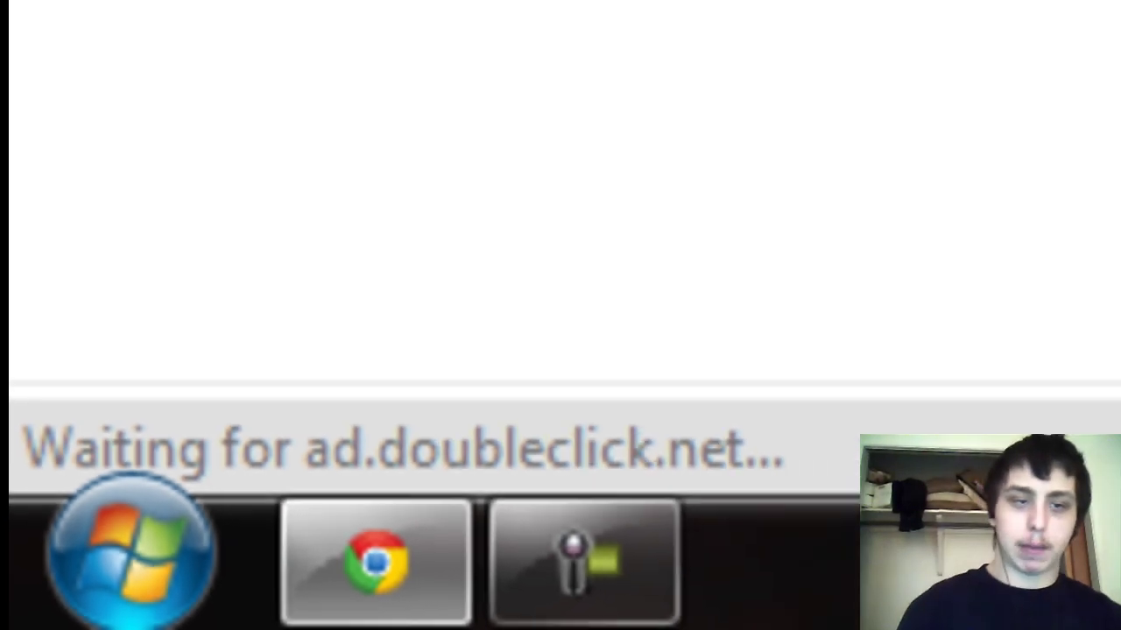
left_click(298, 37)
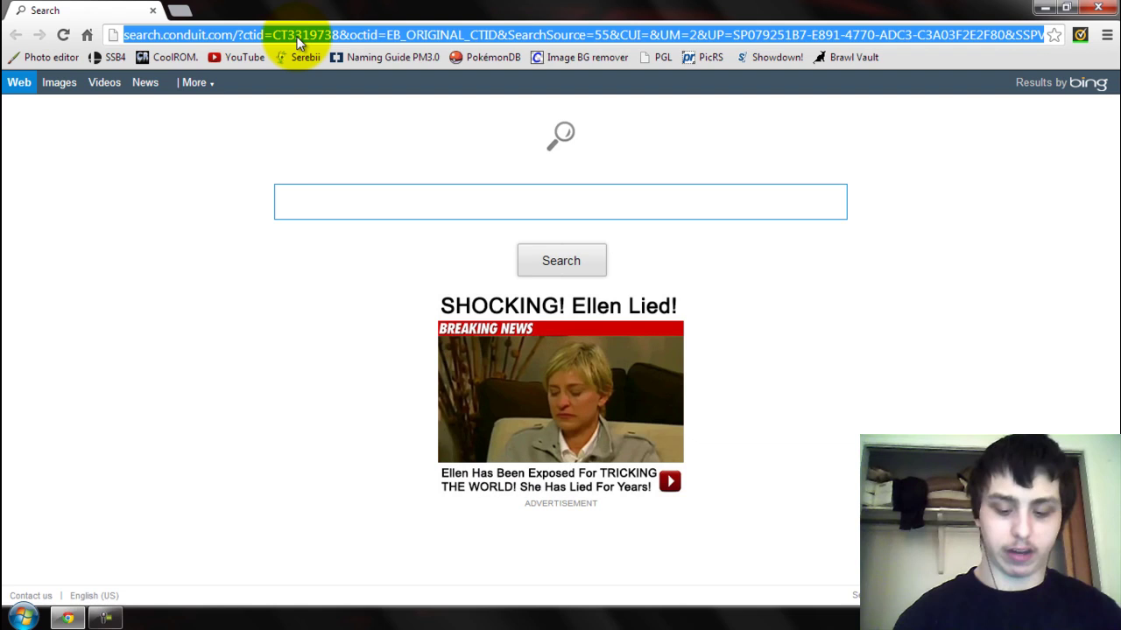
type("me")
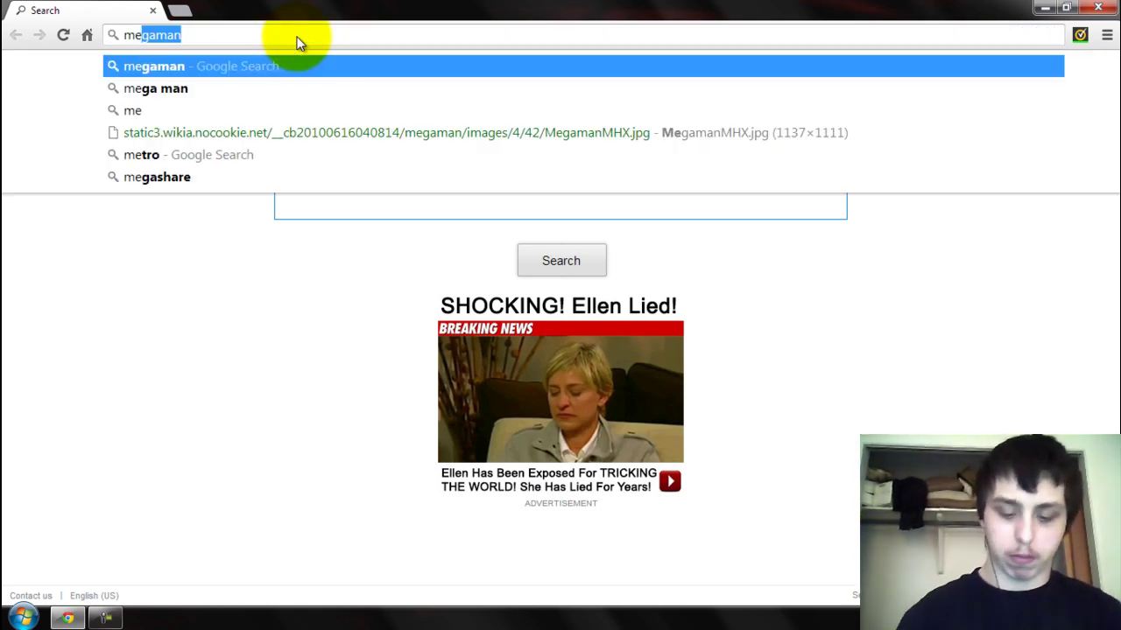
type("g")
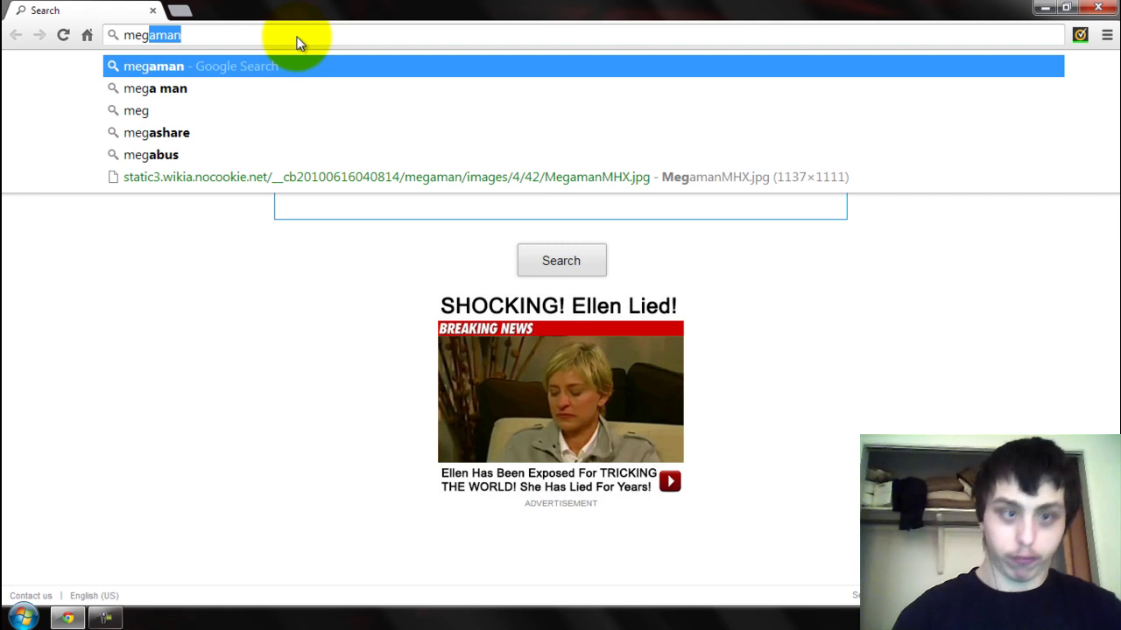
type("aman")
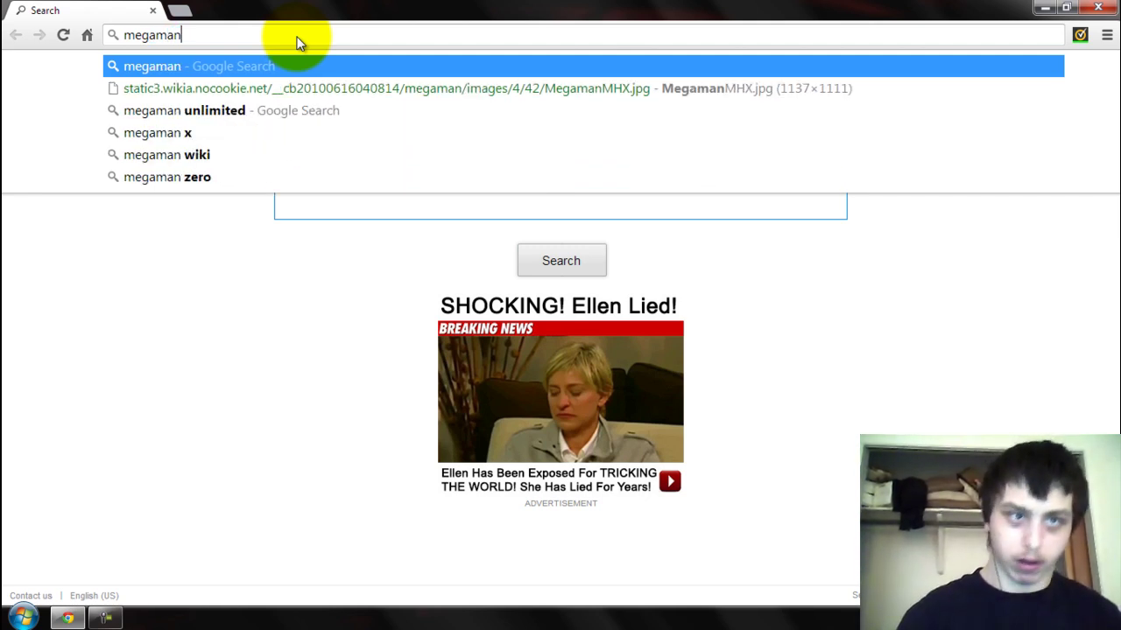
key("Return")
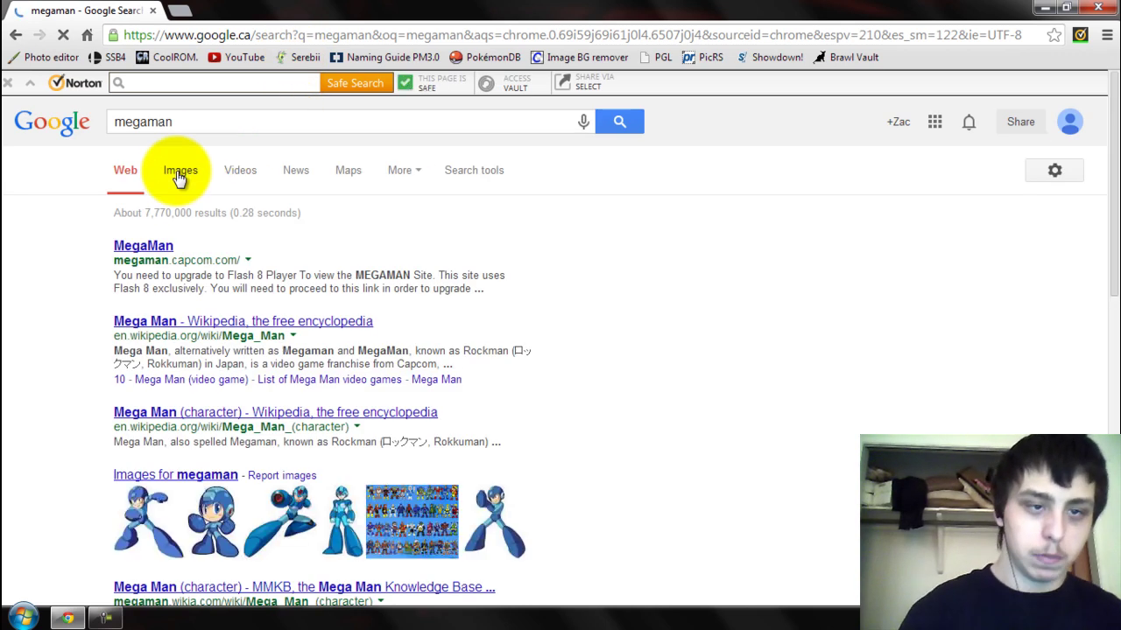
Switch to Google Images results for megaman and preview the first Mega Man picture
left_click(179, 174)
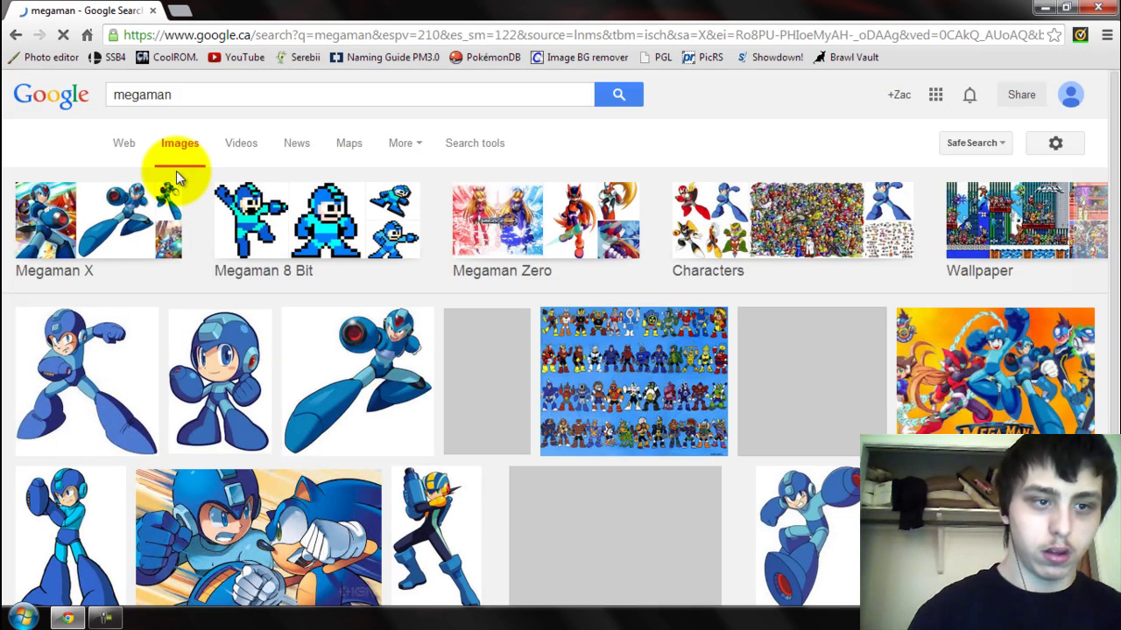
scroll(132, 289, "down", 1)
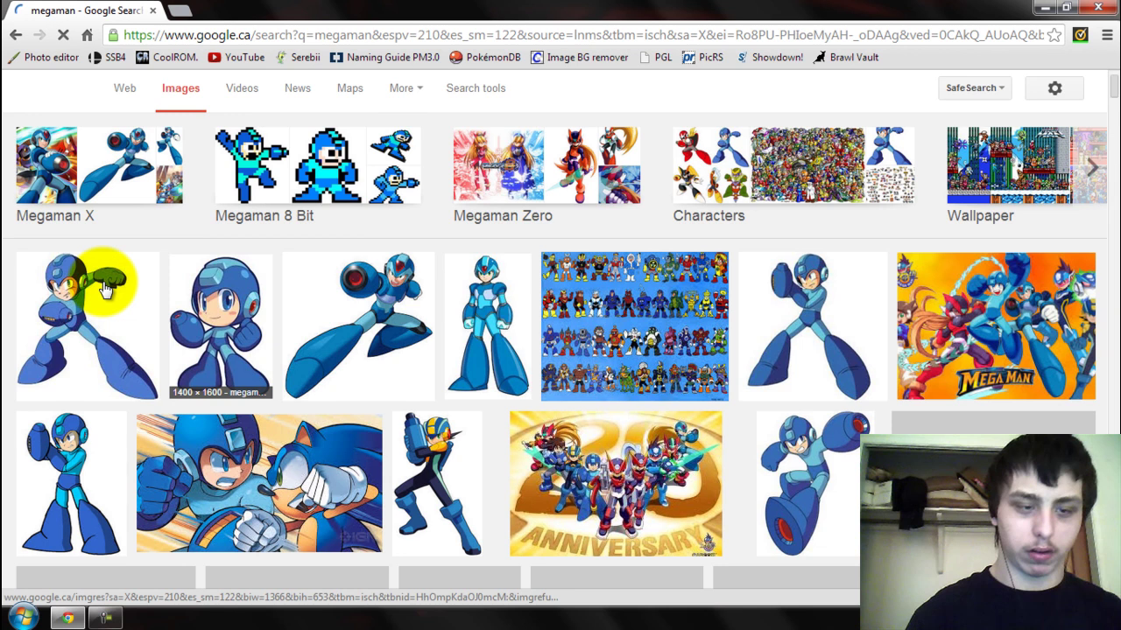
left_click(153, 311)
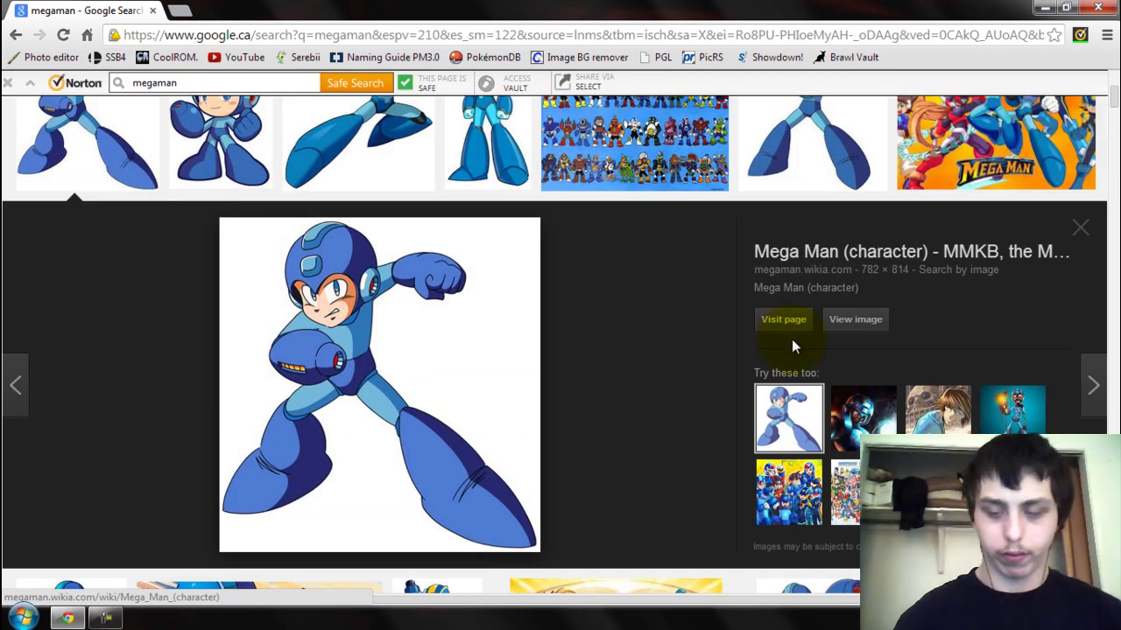
left_click(833, 338)
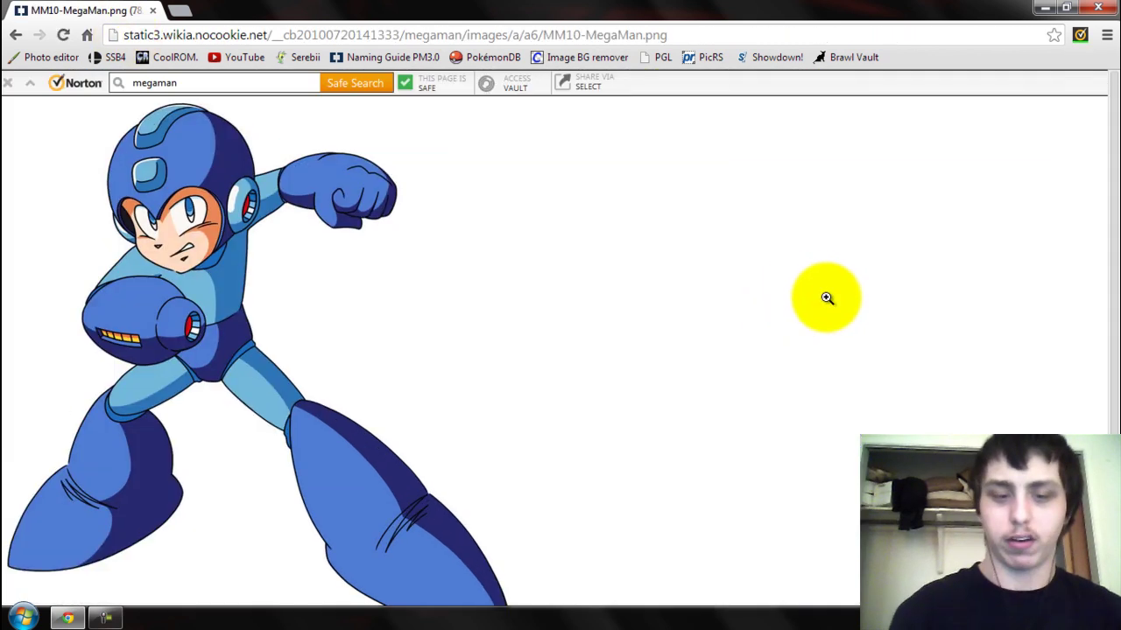
left_click(14, 37)
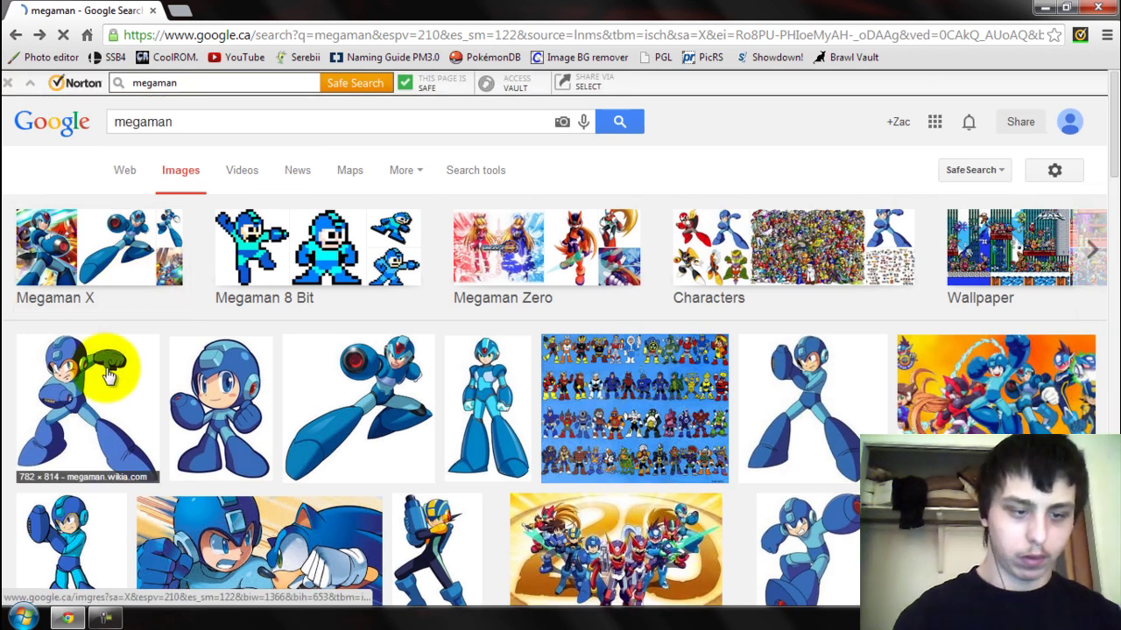
left_click(108, 377)
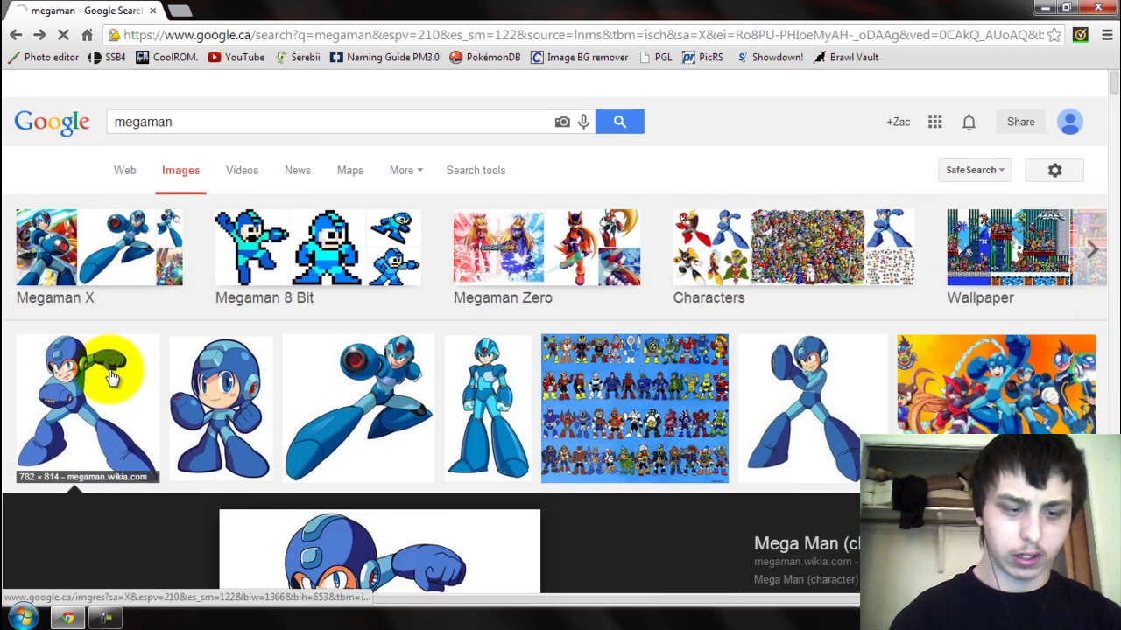
scroll(458, 400, "down", 1)
scroll(457, 380, "up", 1)
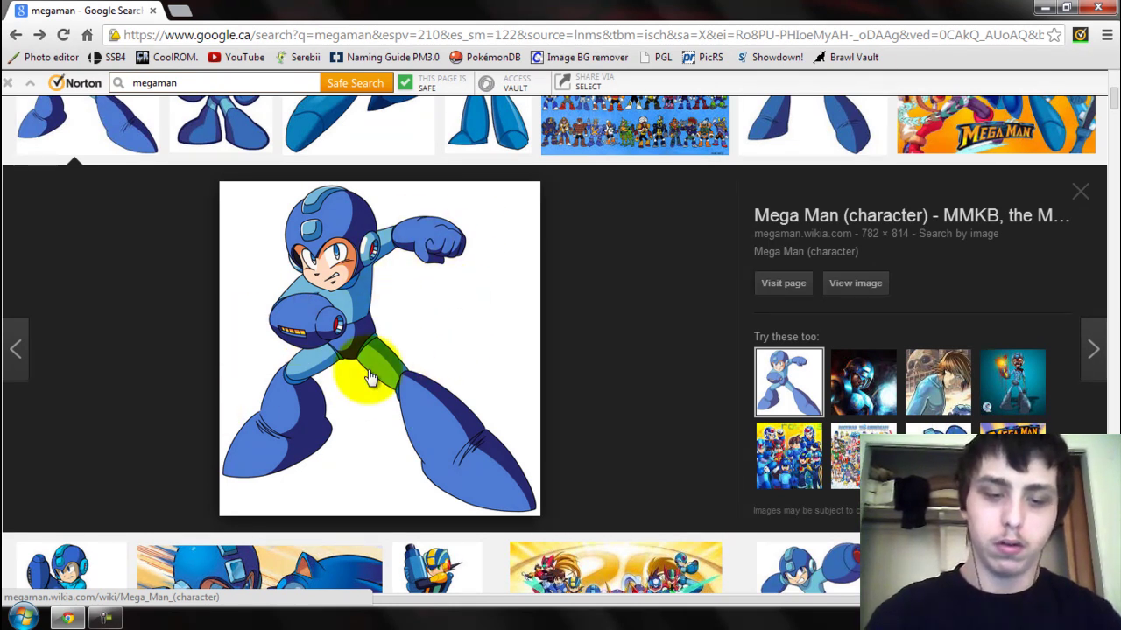
Open the full-size MM10-MegaMan.png and save it to Downloads as edokeijrealefioea.png
left_click(861, 296)
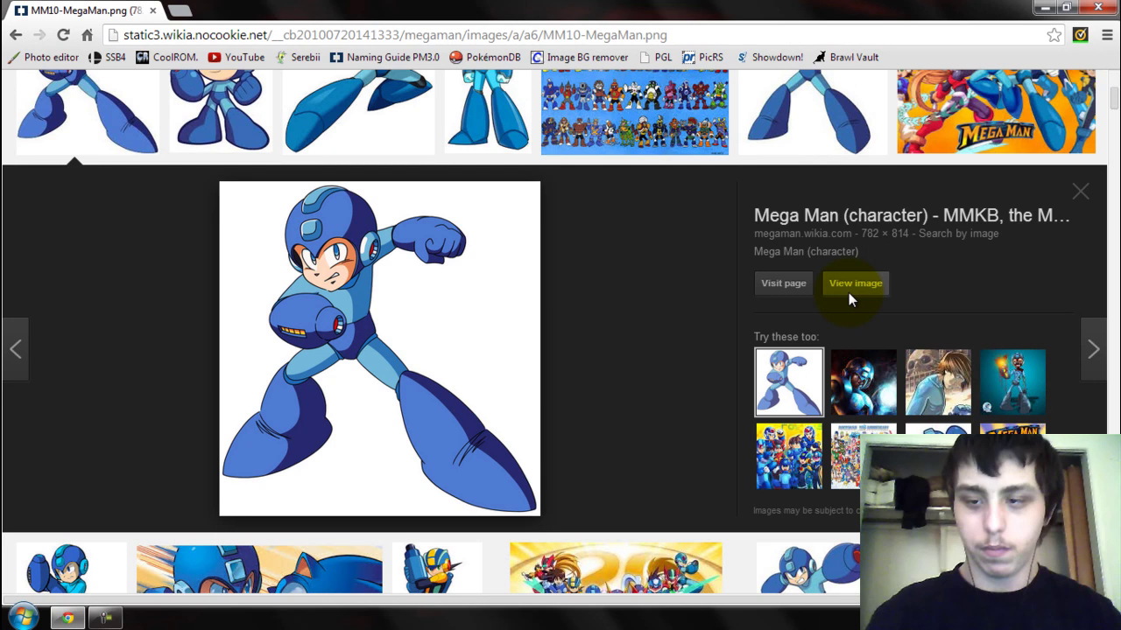
scroll(261, 291, "up", 1)
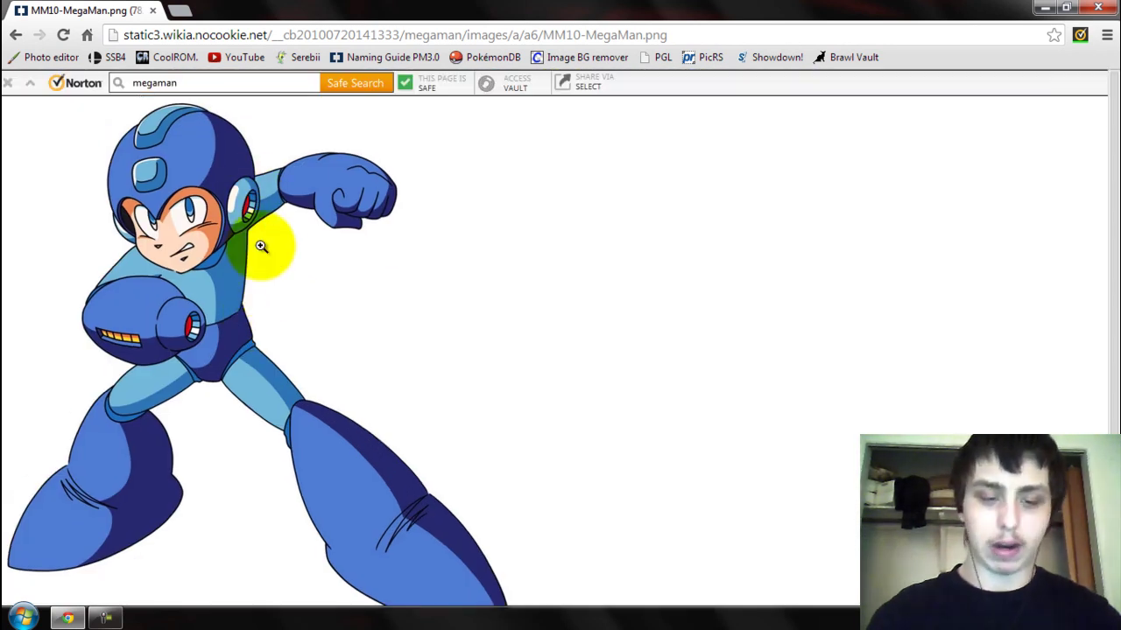
left_click(263, 245)
right_click(270, 264)
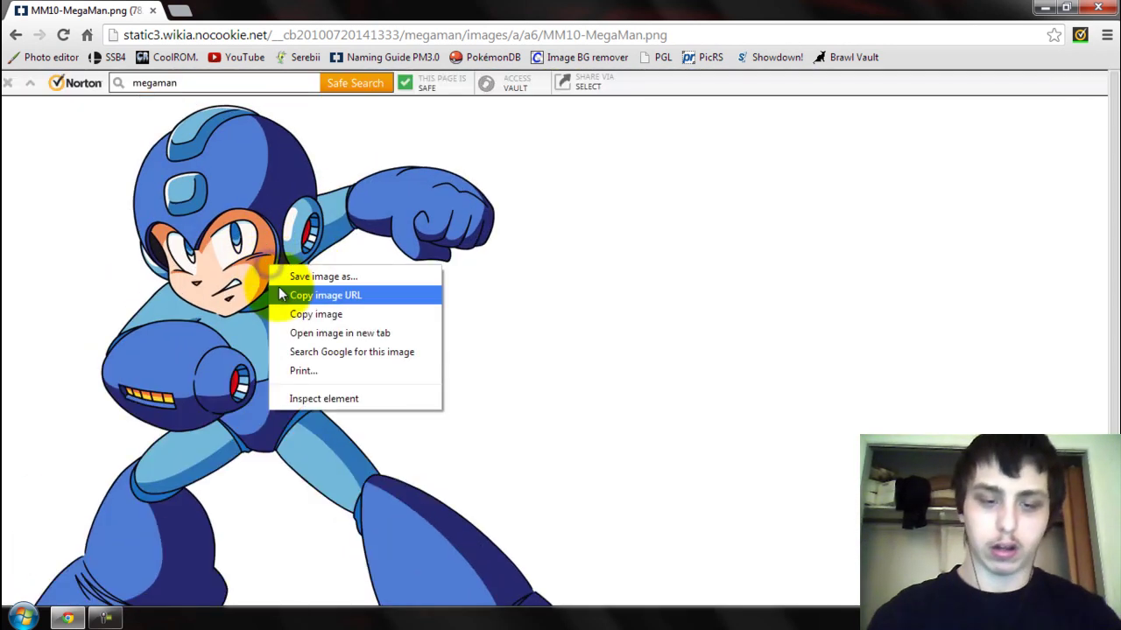
left_click(279, 275)
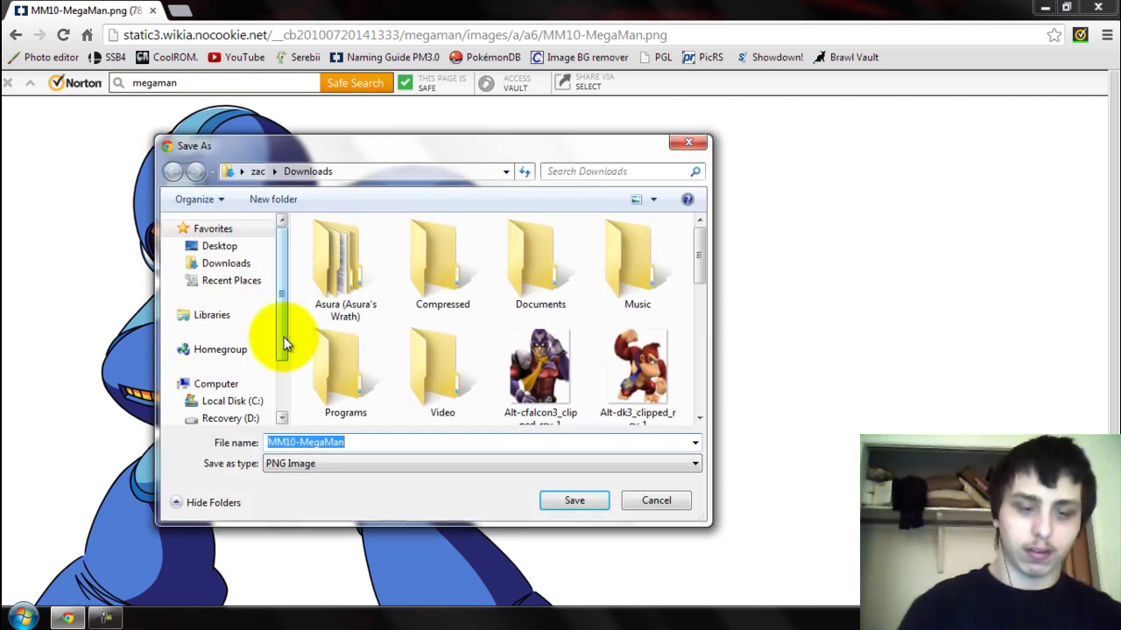
type("edokeijrealefioea")
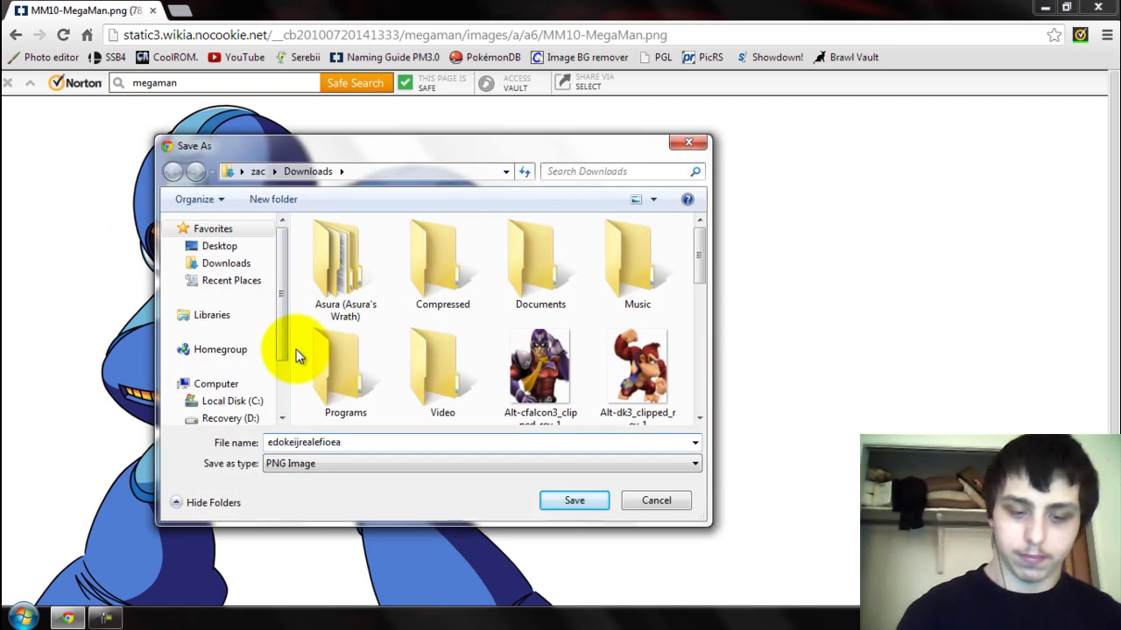
key("Return")
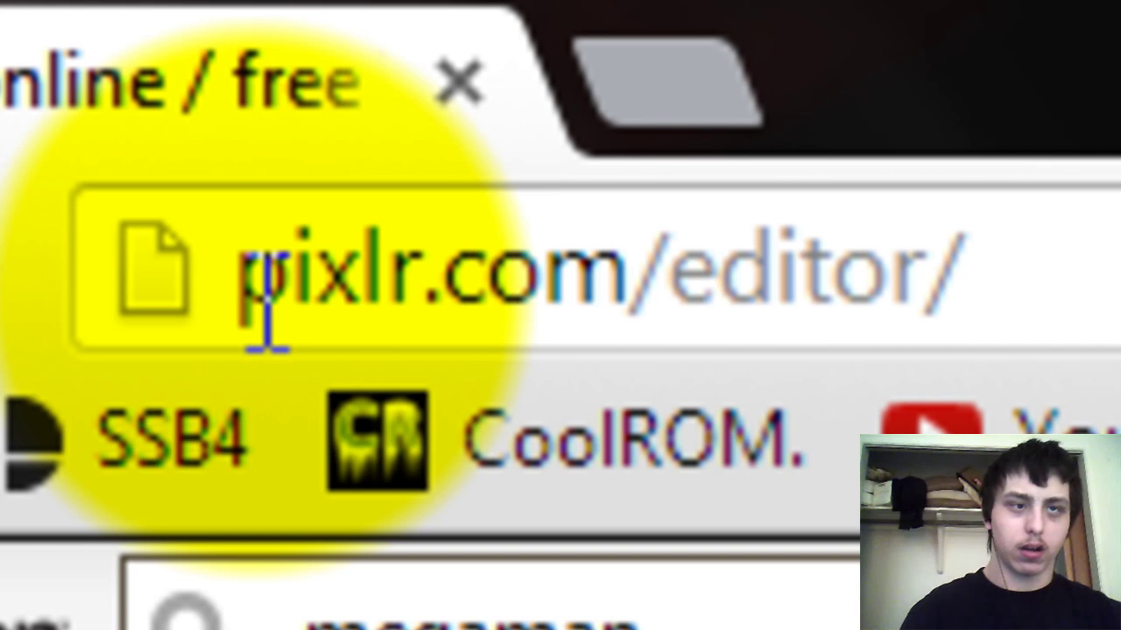
Load pixlr.com/editor and open edokeijrealefioea from Downloads onto the canvas
left_click_drag(262, 312, 947, 325)
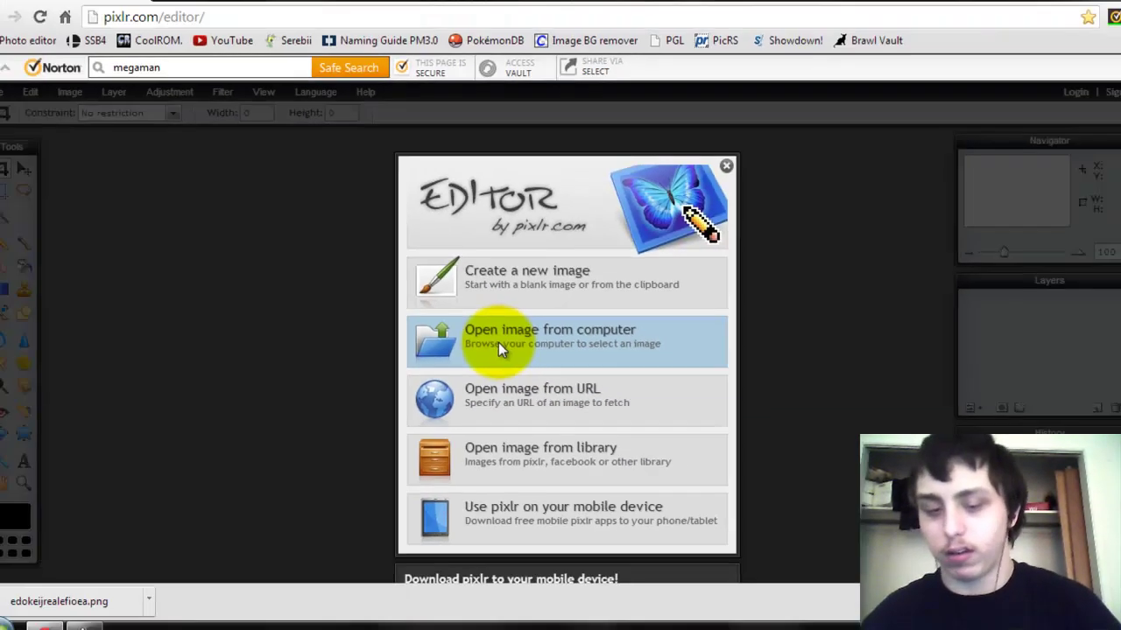
left_click(565, 355)
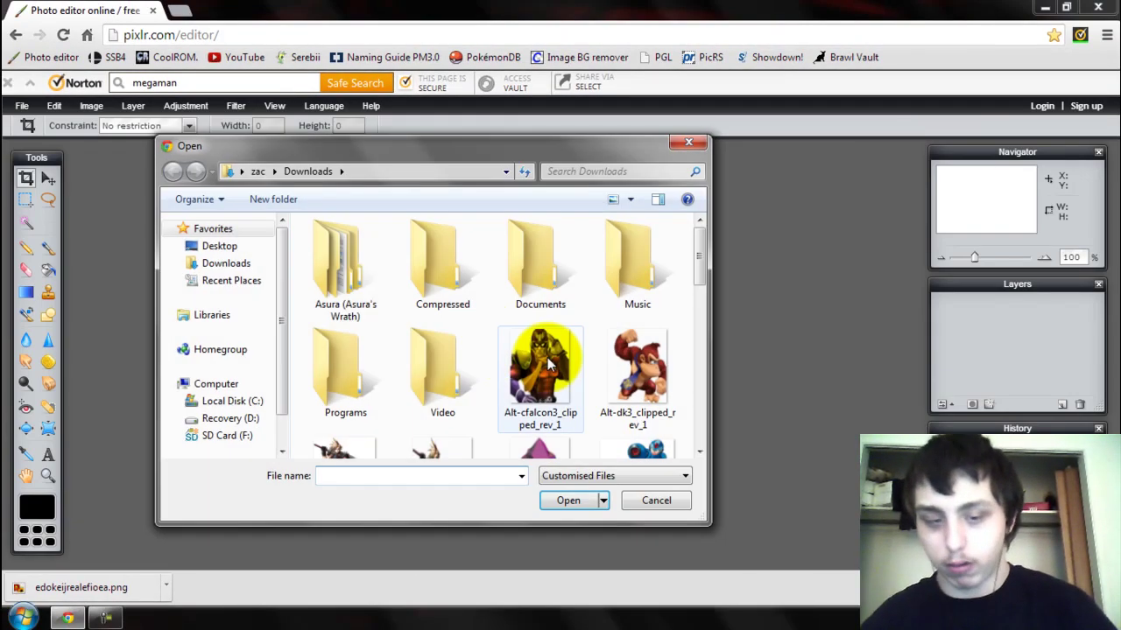
left_click(578, 385)
scroll(578, 385, "down", 3)
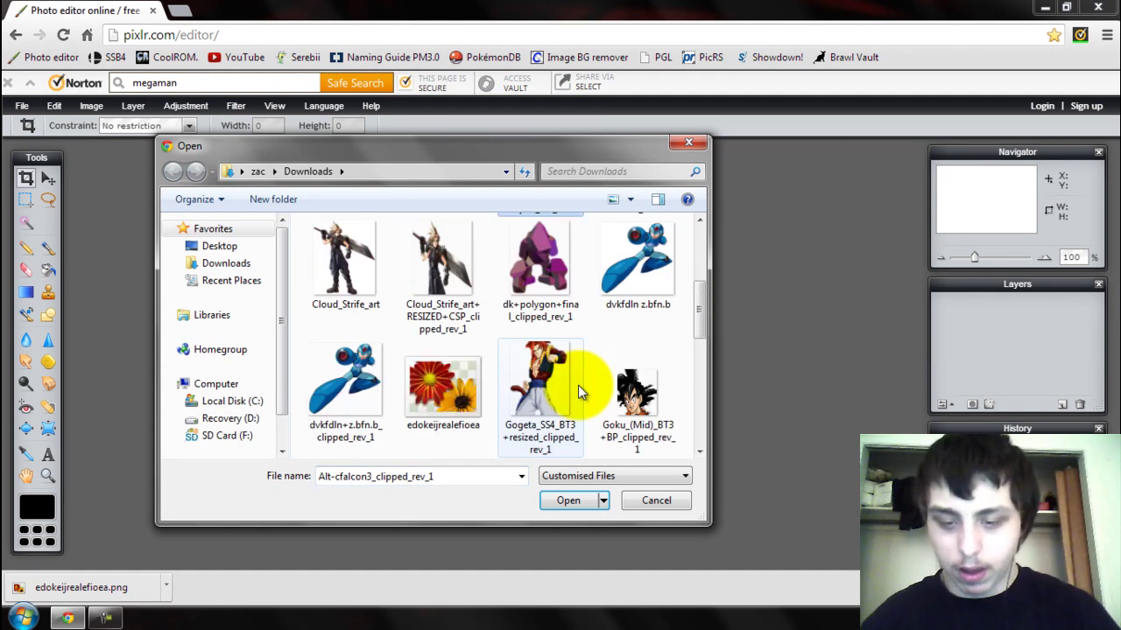
double_click(457, 384)
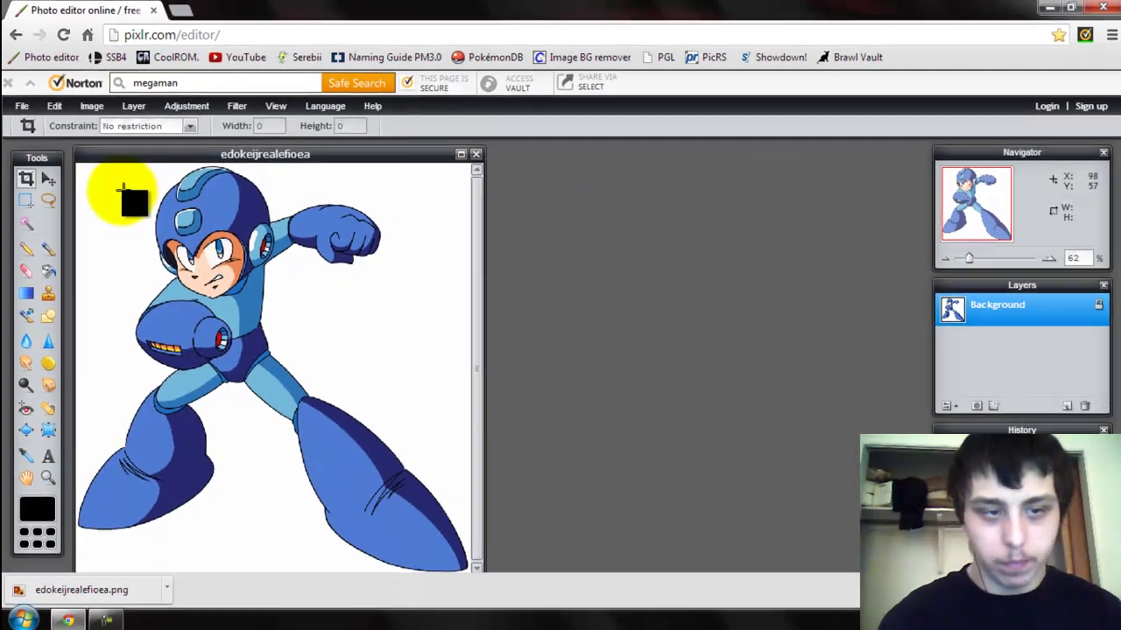
Crop the Mega Man image down to the region from his head to his waist
left_click_drag(78, 164, 448, 403)
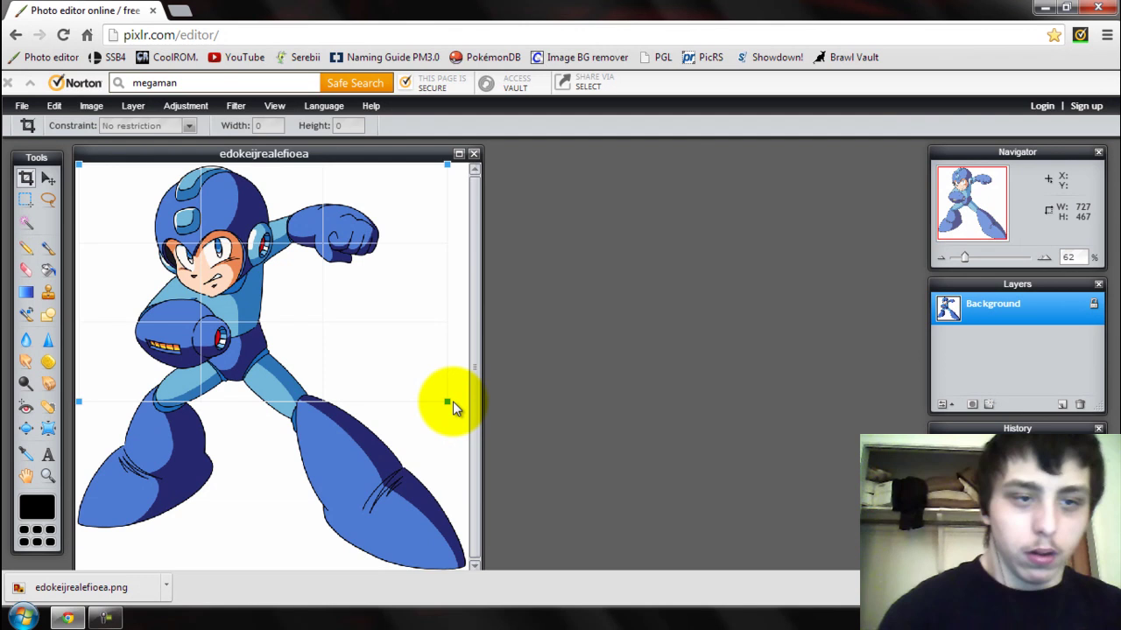
left_click(544, 367)
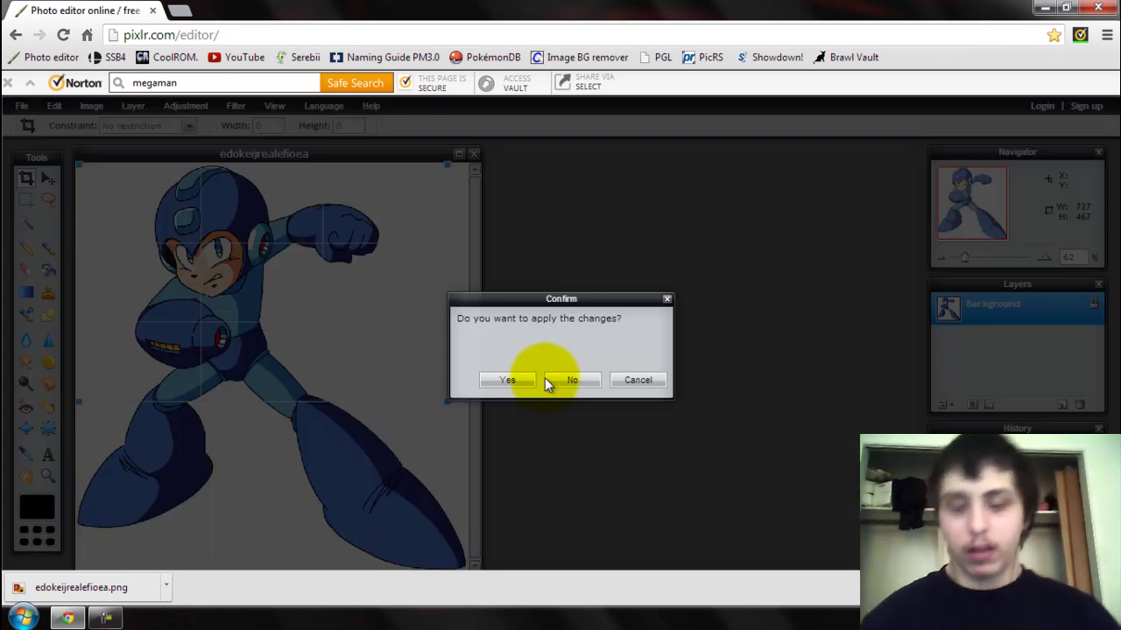
left_click(513, 376)
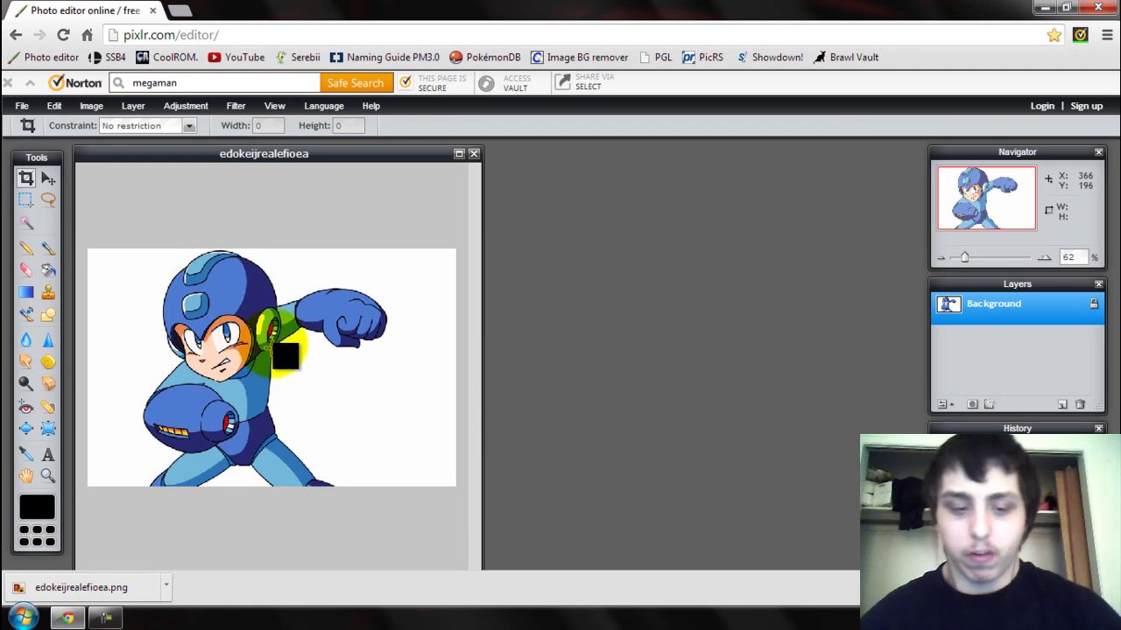
Resize the image to 128 × 160 pixels with Constrain proportions turned off
left_click(56, 106)
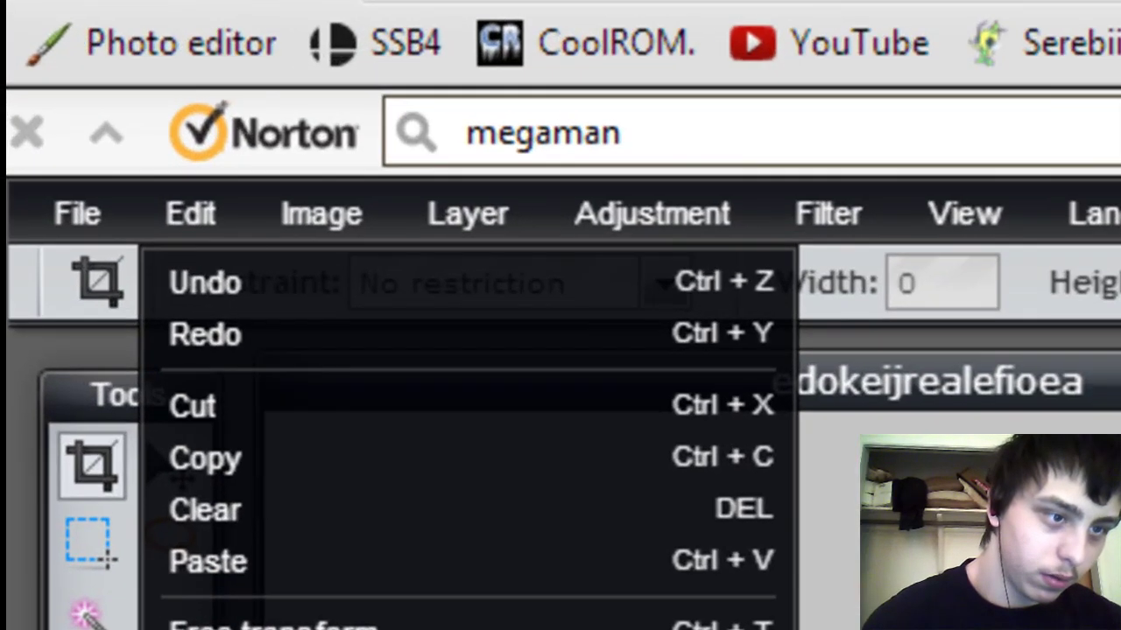
mouse_move(192, 153)
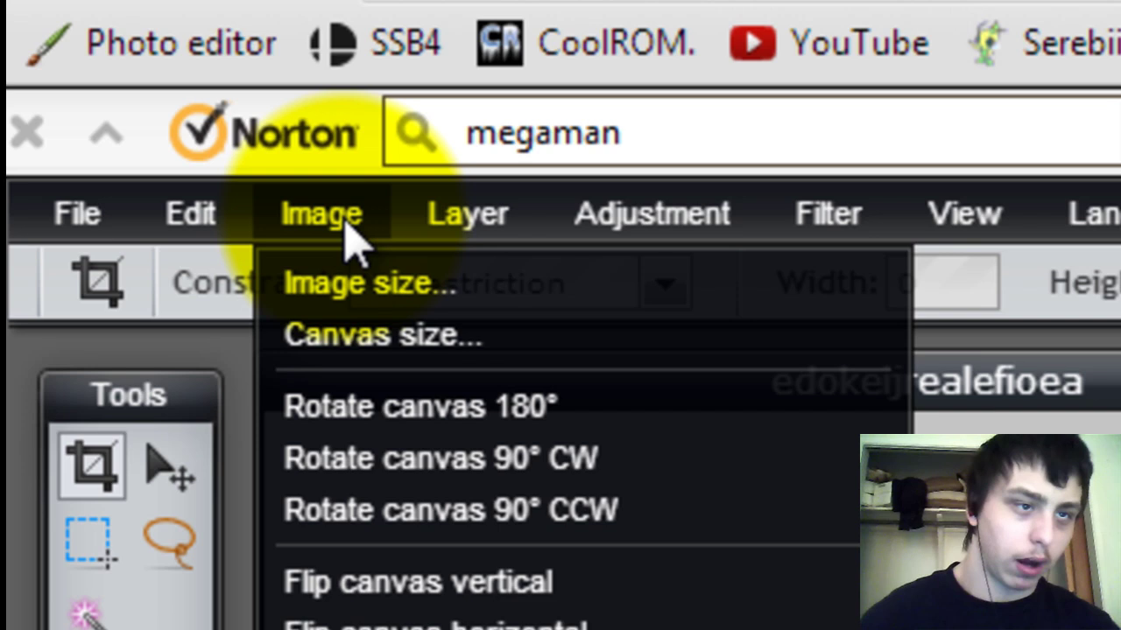
left_click(342, 277)
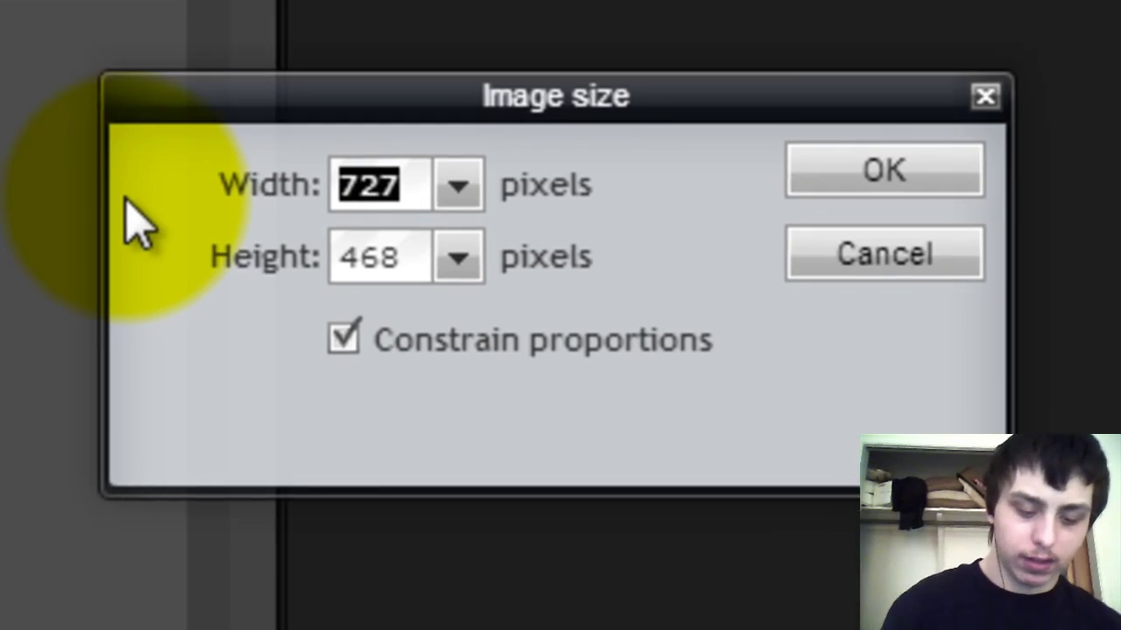
type("128")
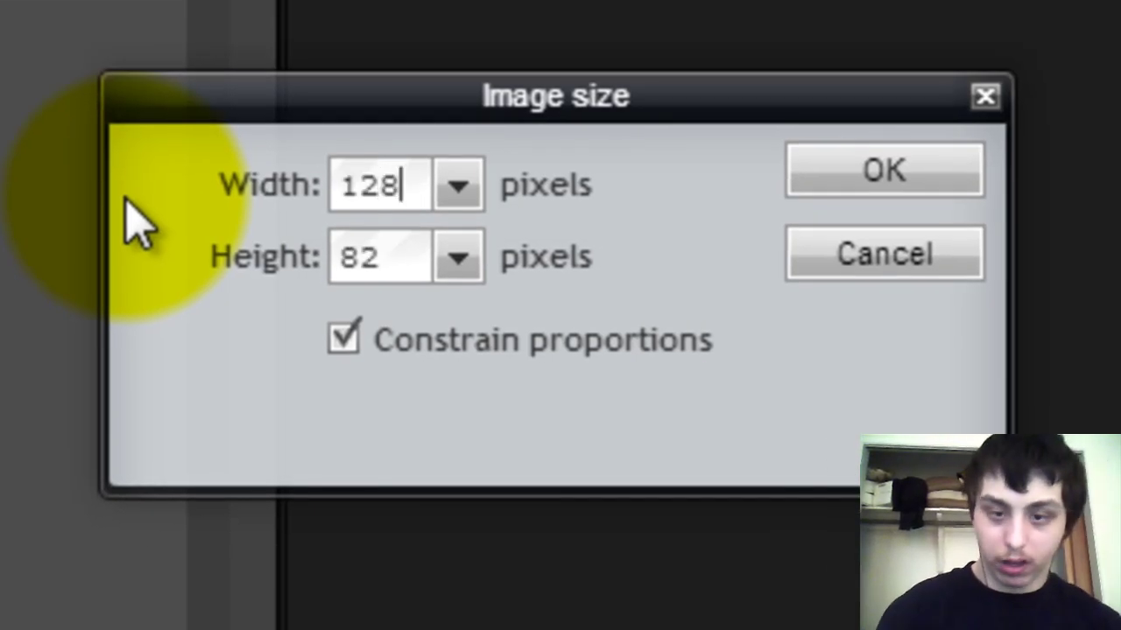
left_click(354, 342)
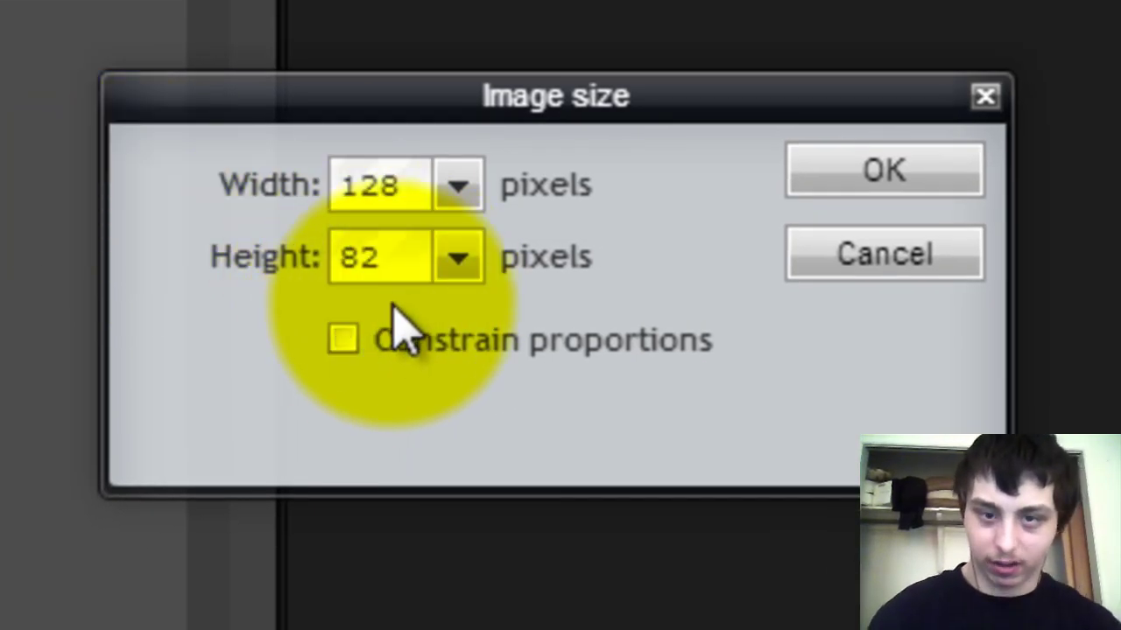
left_click_drag(413, 258, 247, 285)
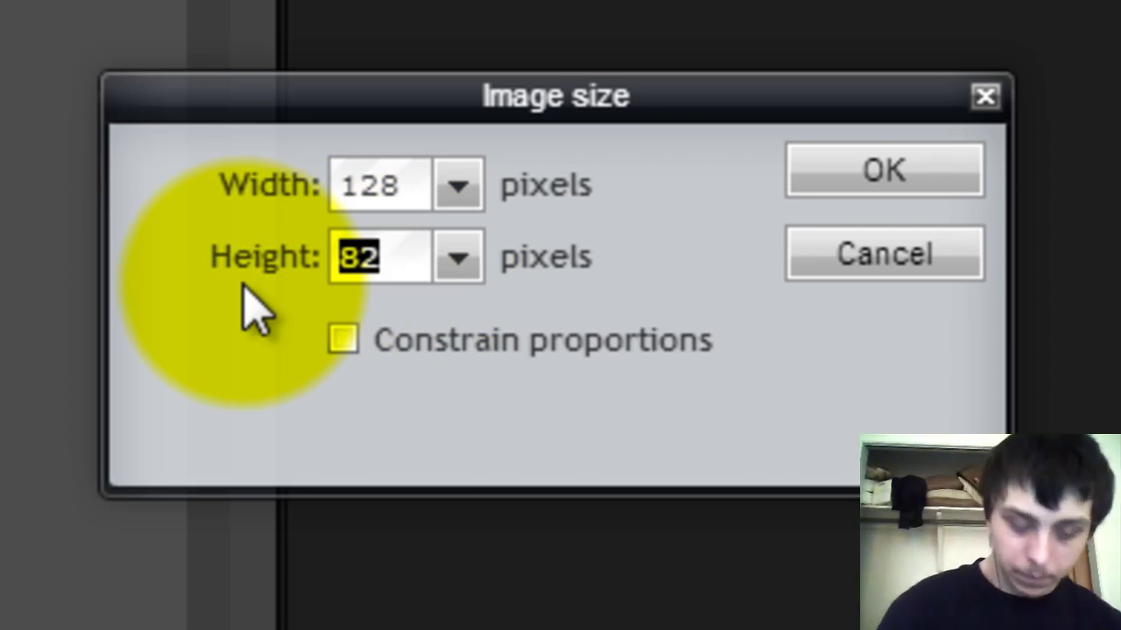
type("1")
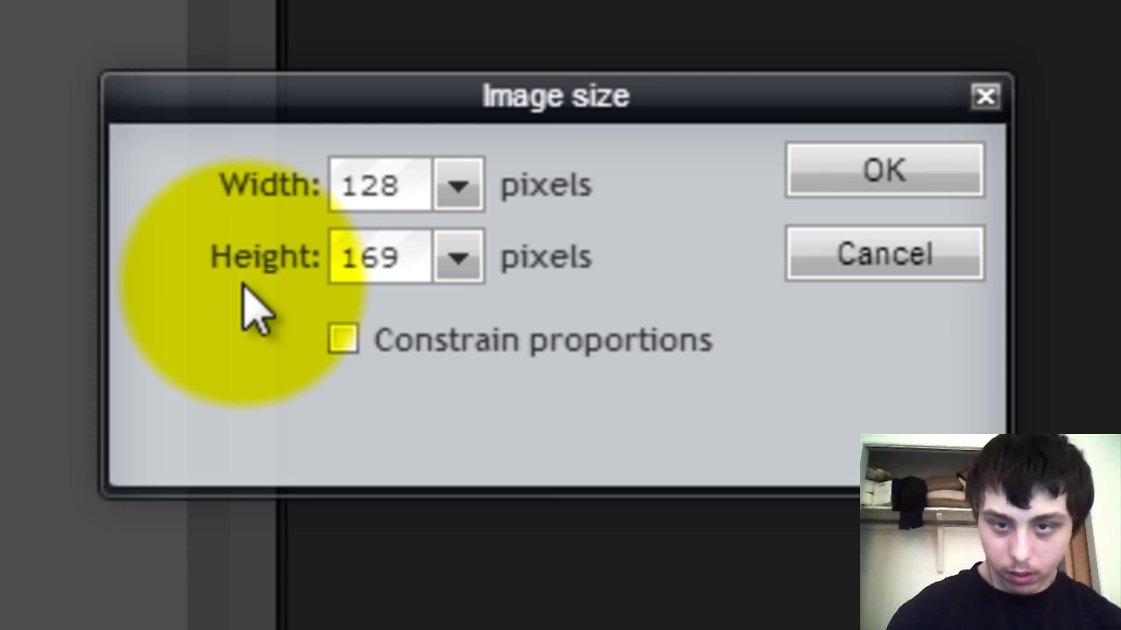
type("60")
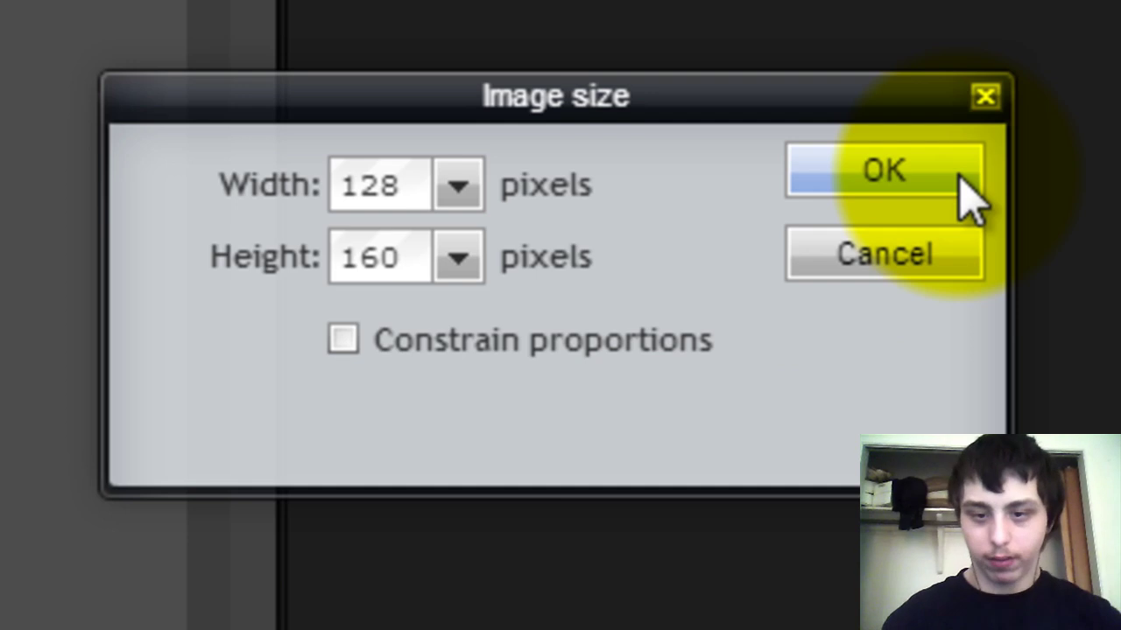
left_click(960, 175)
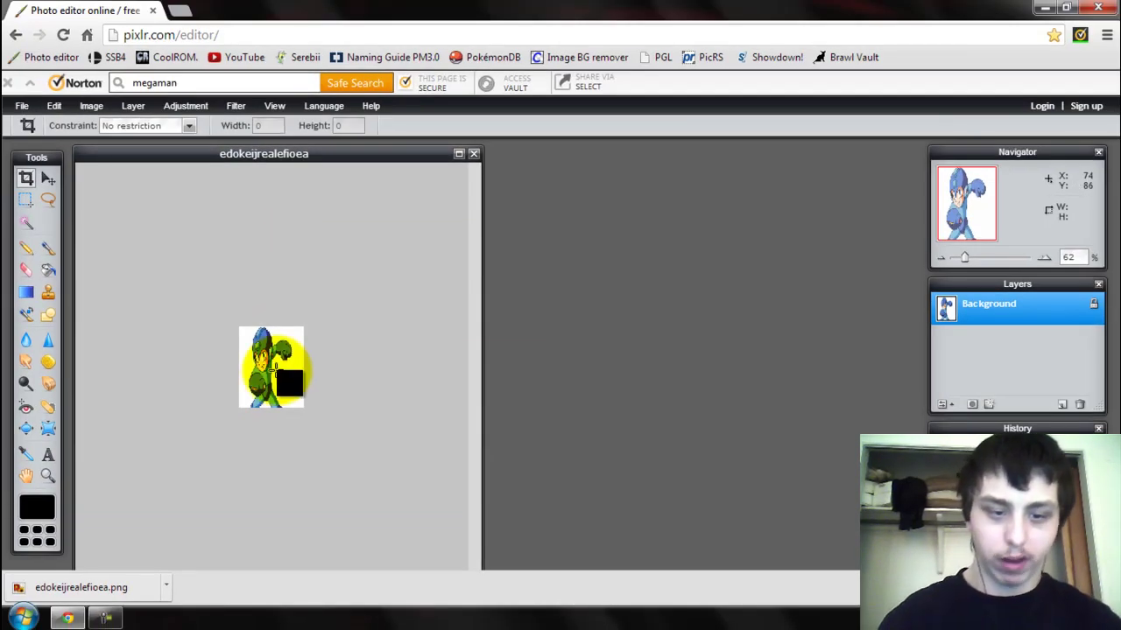
scroll(278, 377, "up", 3)
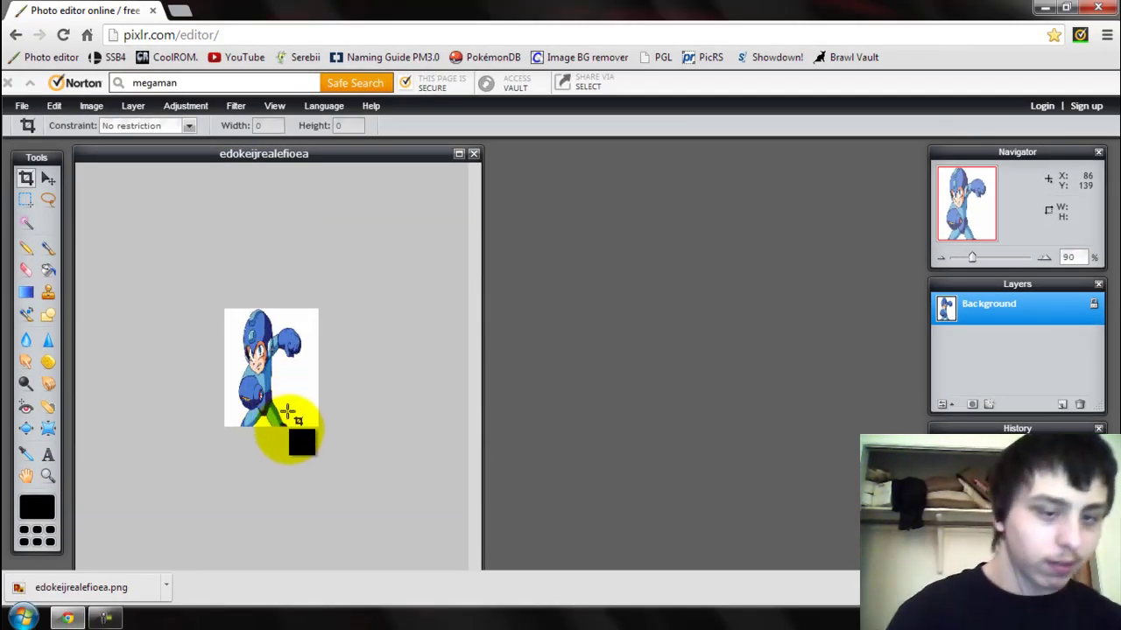
scroll(288, 412, "up", 5)
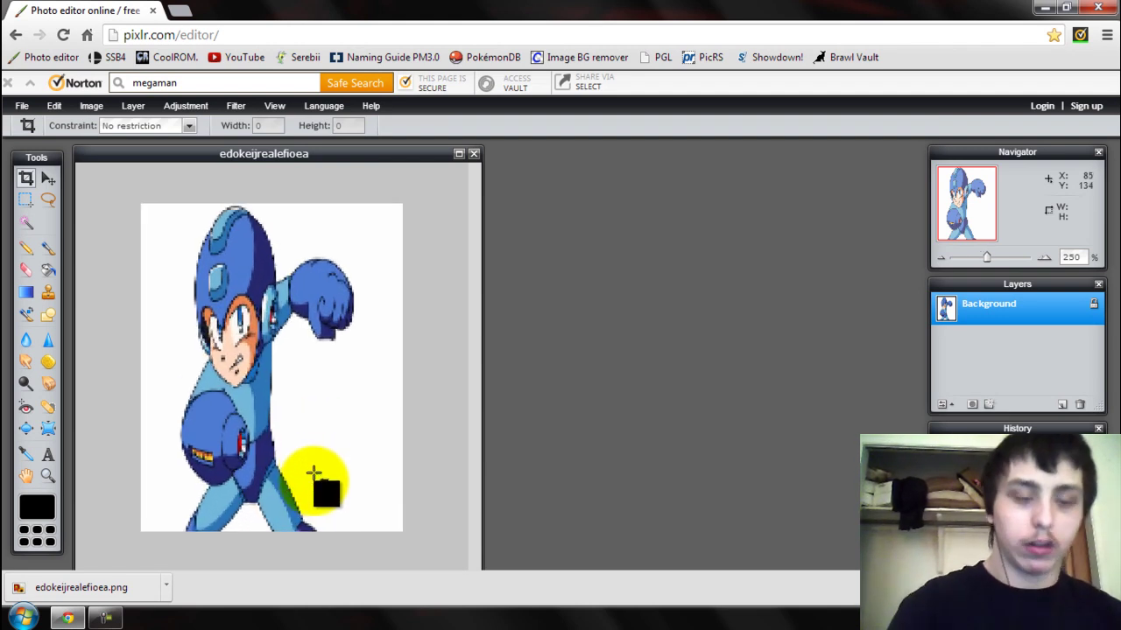
scroll(311, 481, "up", 2)
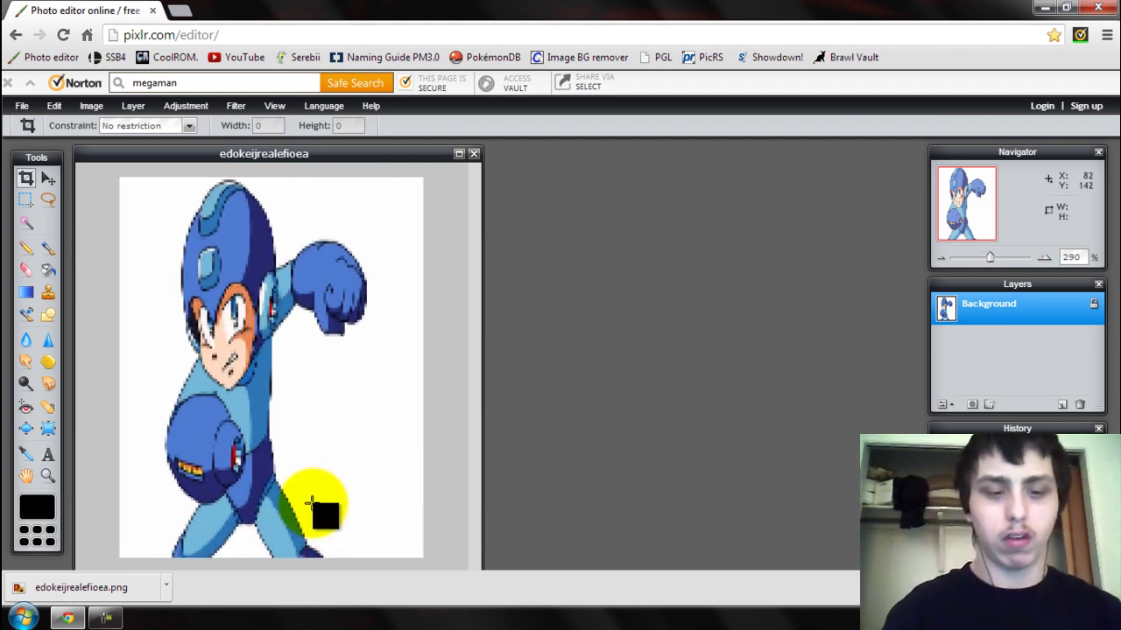
scroll(310, 500, "up", 1)
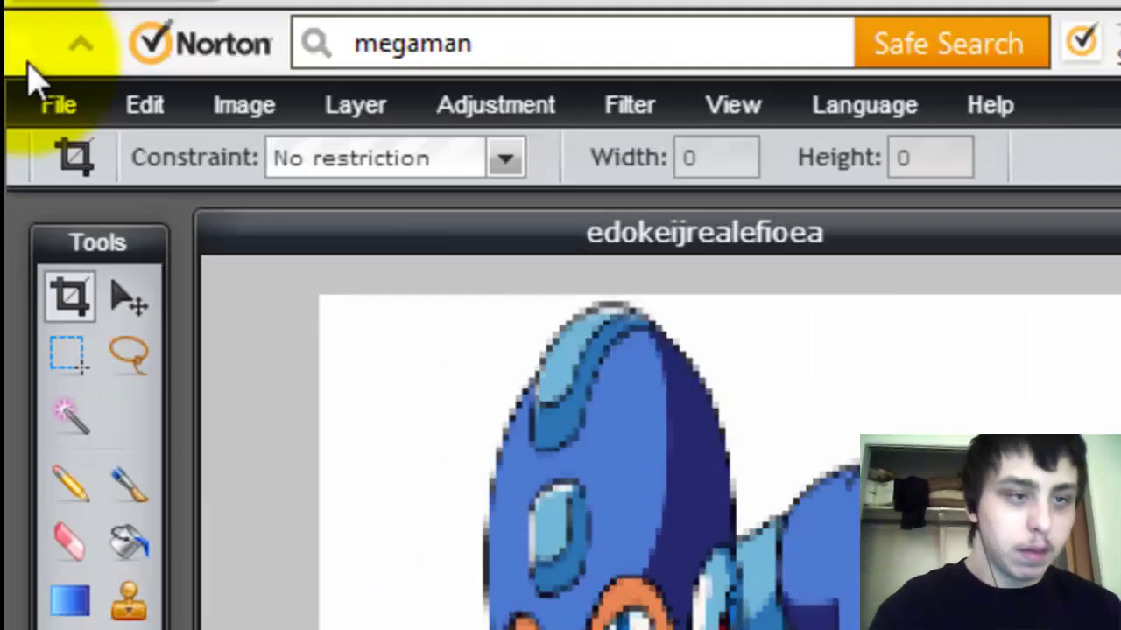
Start saving the image with PNG kept as the output format
left_click(42, 103)
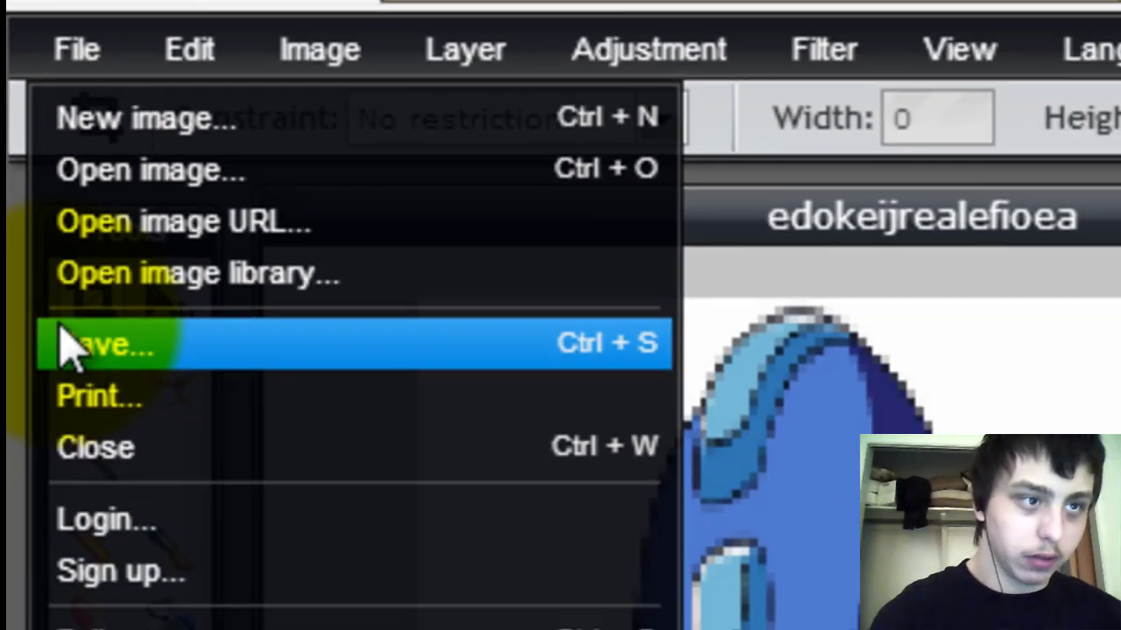
left_click(78, 396)
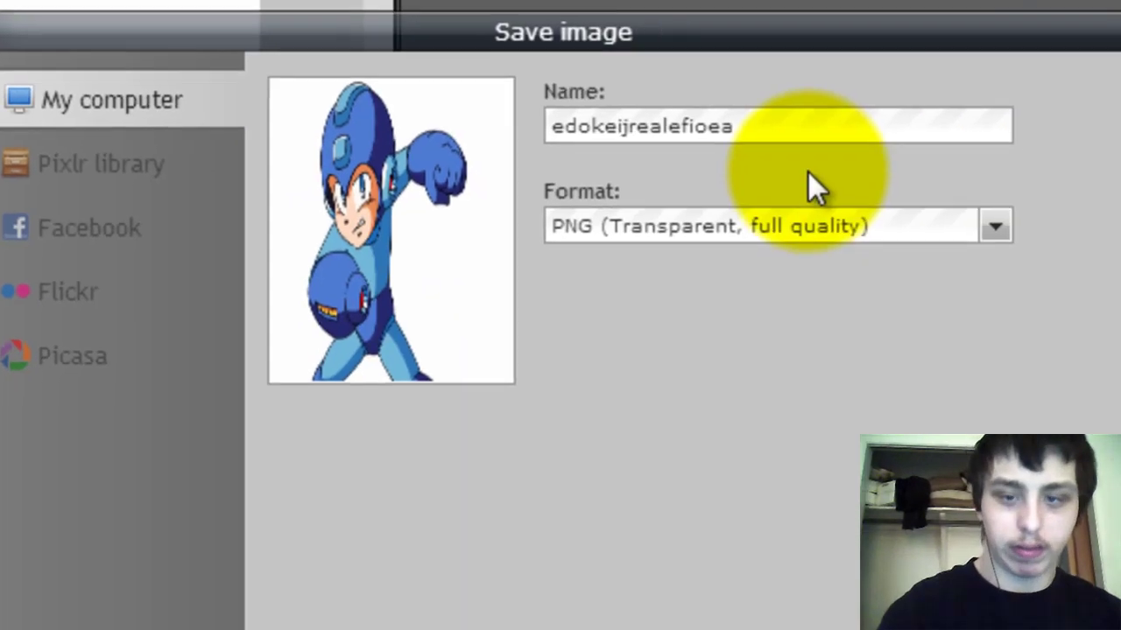
left_click(865, 230)
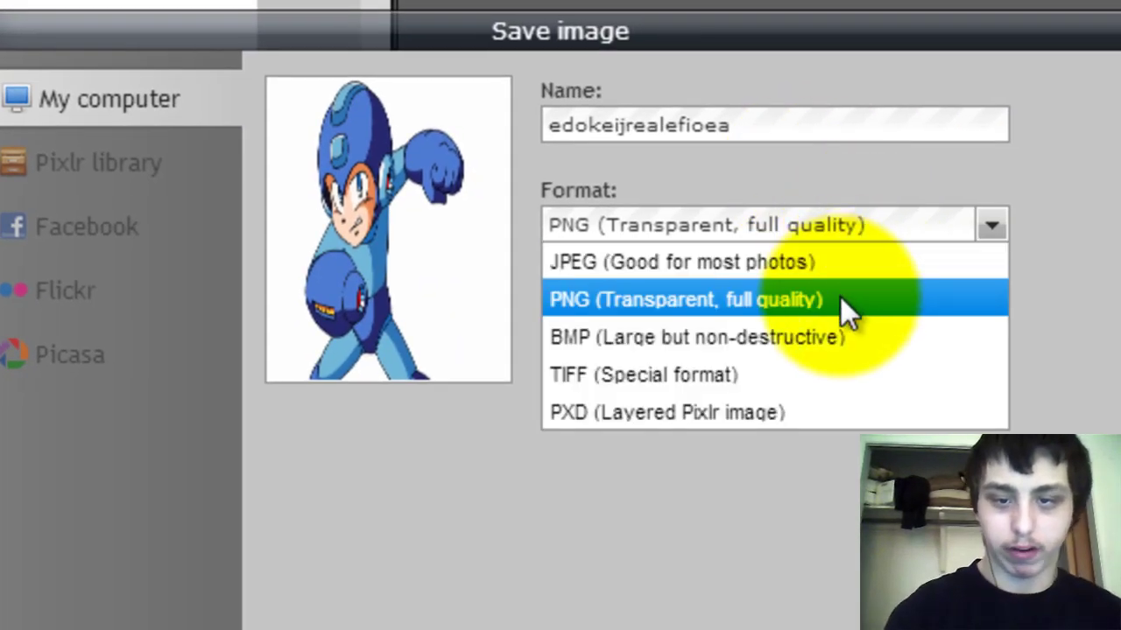
left_click(840, 296)
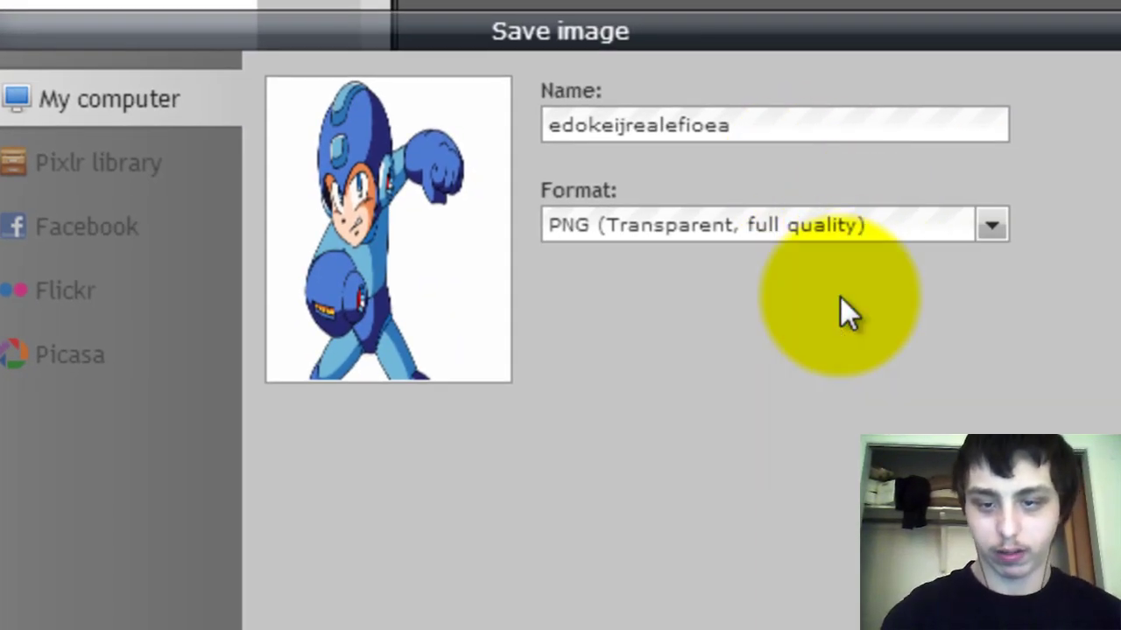
left_click(744, 225)
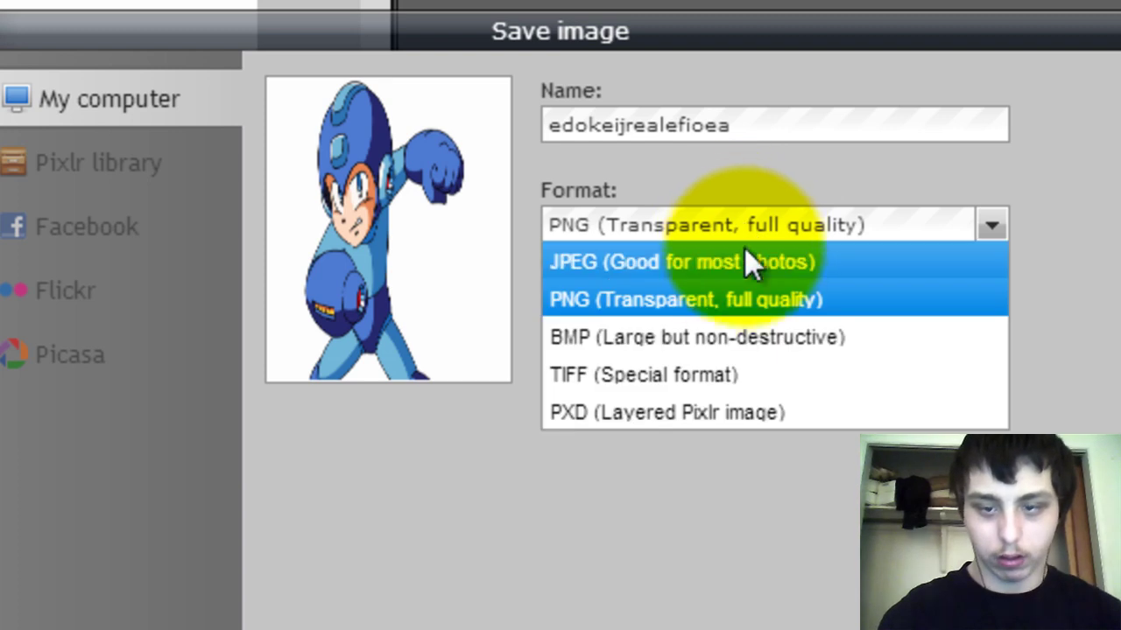
left_click(744, 302)
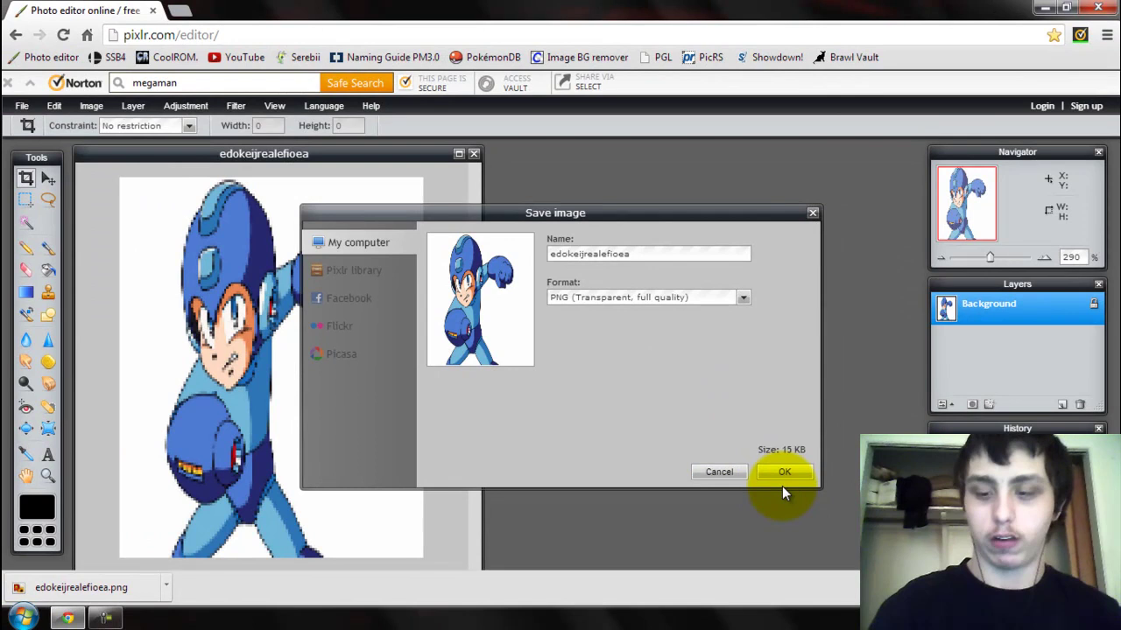
left_click(782, 473)
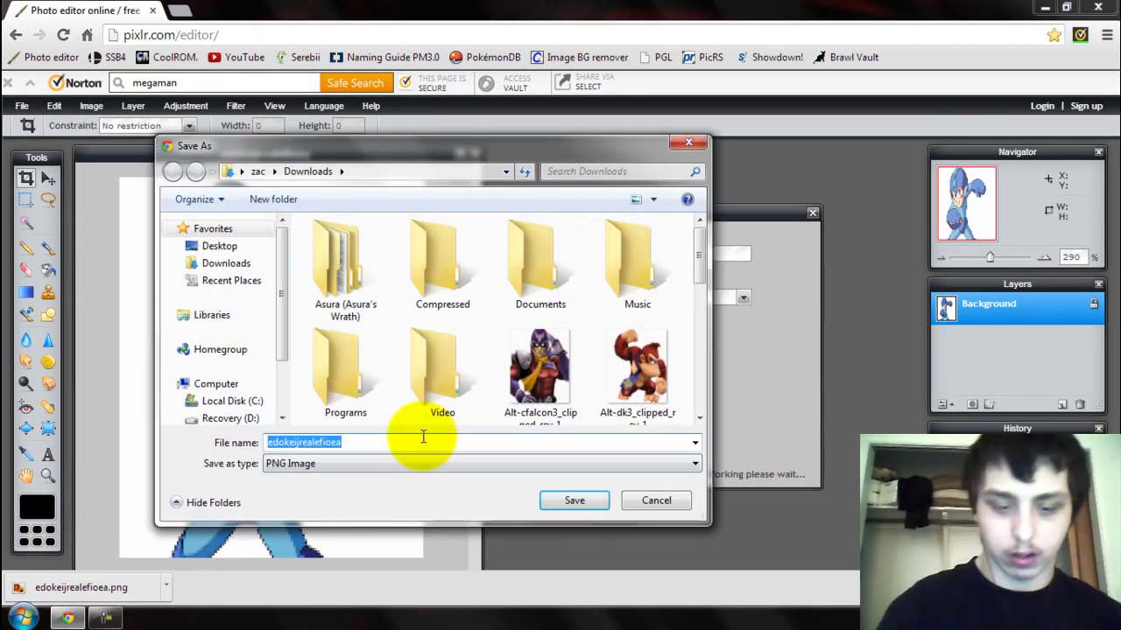
Save it as 'fuck you then' after the name '-oIm awesome!!!!!' is rejected as invalid
type("-o")
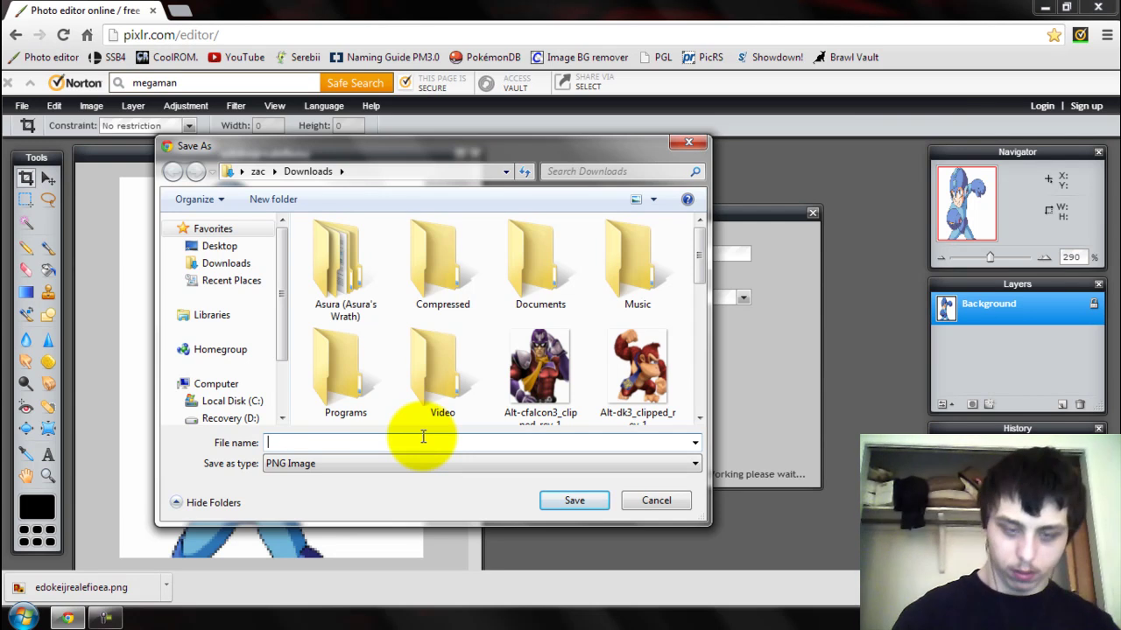
type("Im awesom")
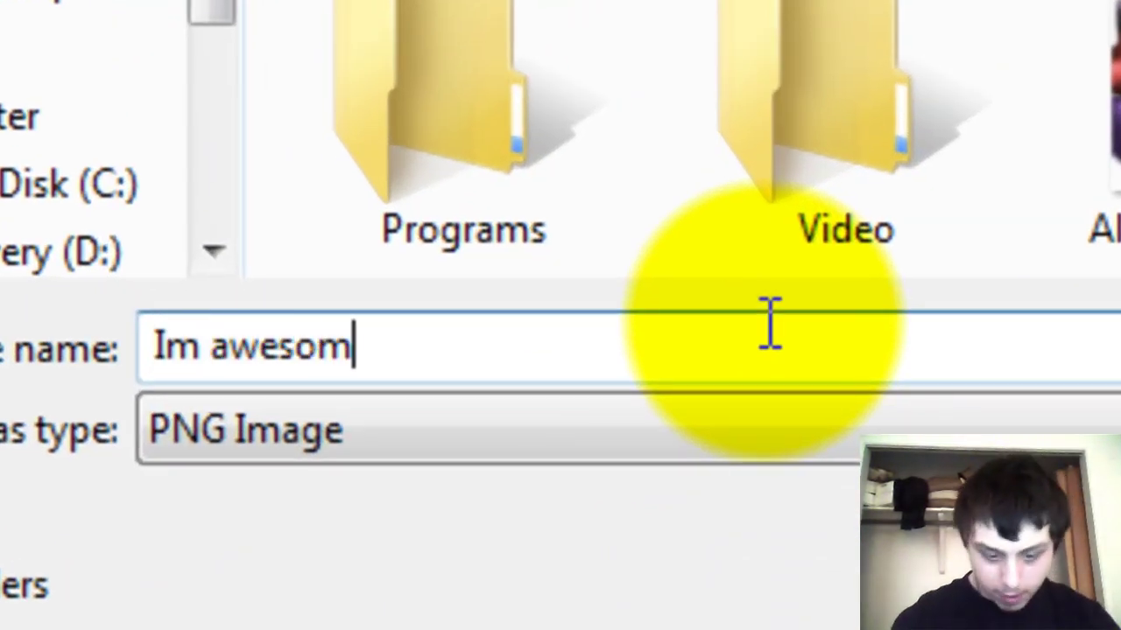
type("e!!!!!! :D")
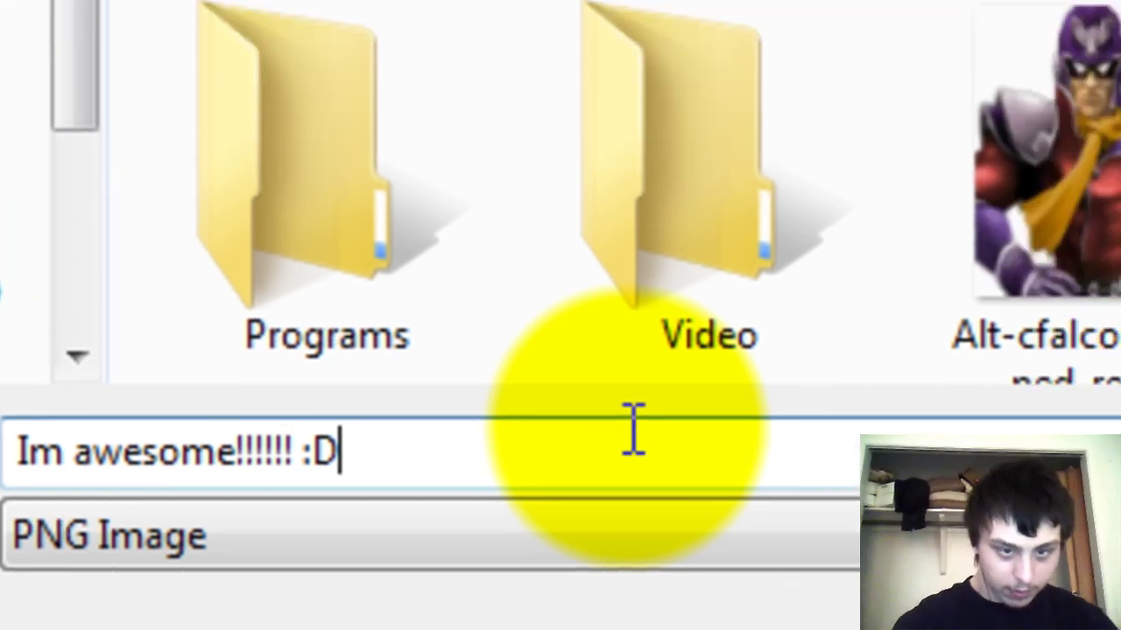
key("Return")
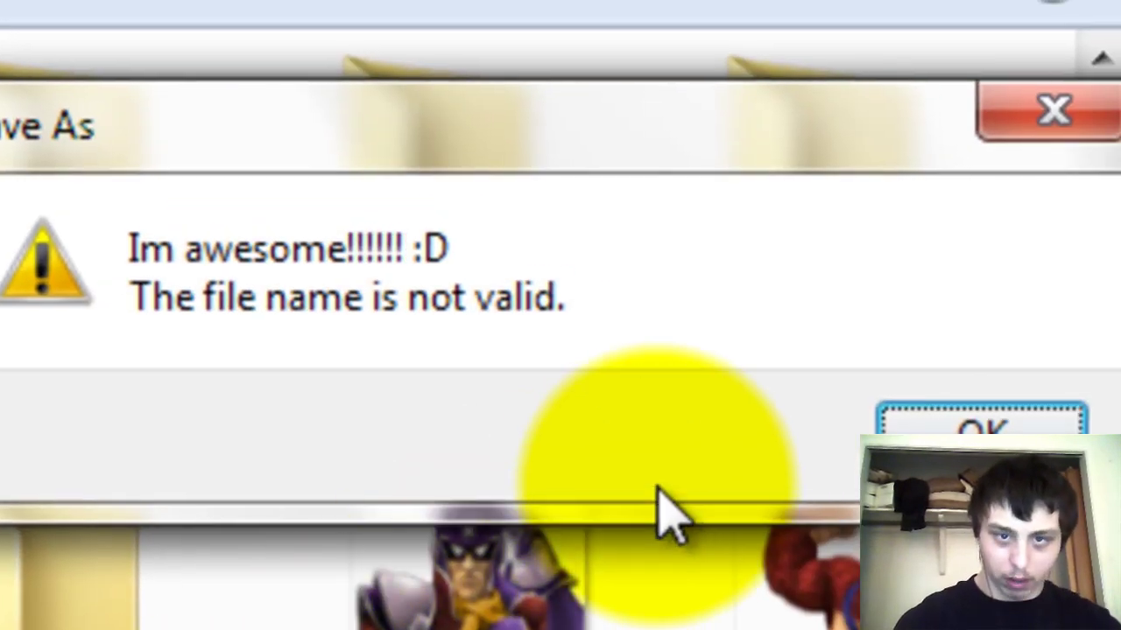
key("Return")
key("BackSpace")
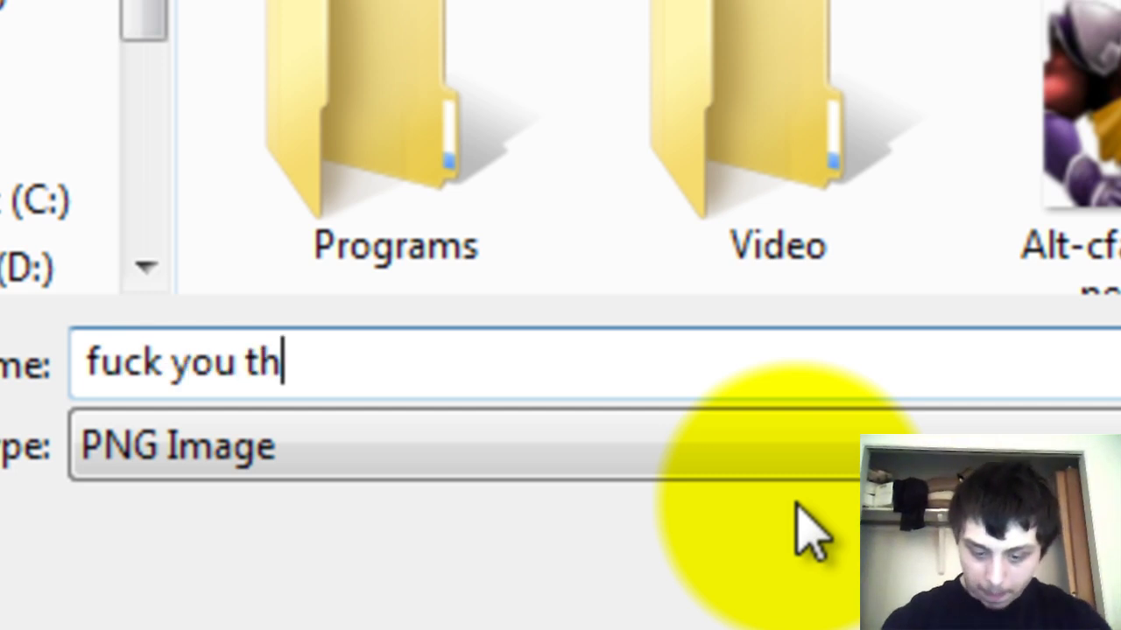
type("fuck you then")
key("Return")
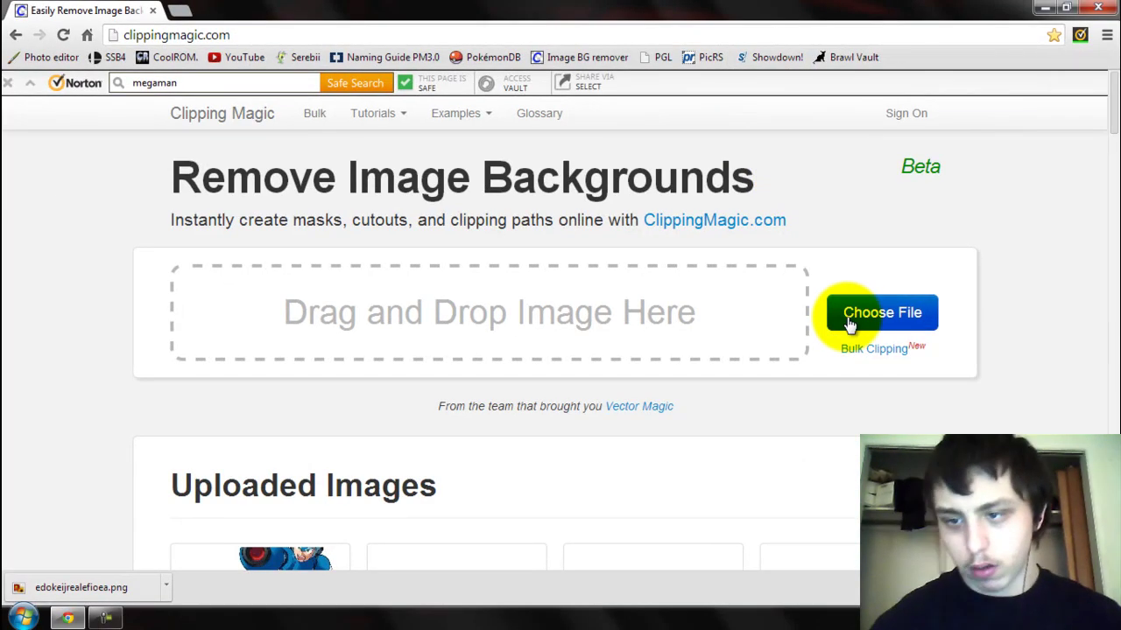
Upload the saved Mega Man PNG from Downloads into Clipping Magic
left_click(849, 324)
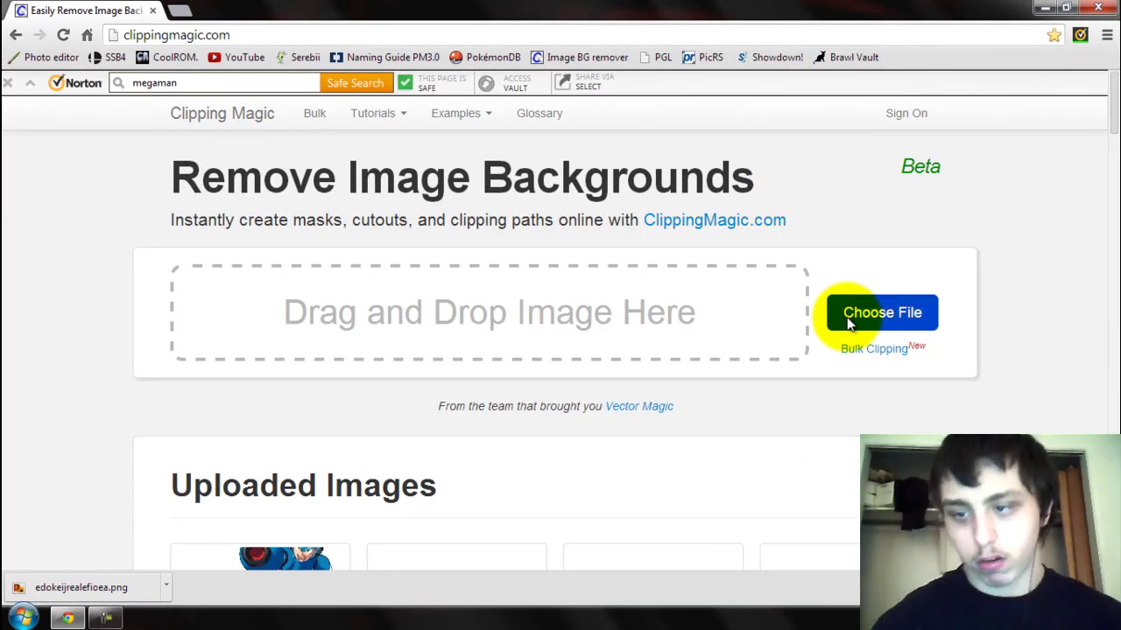
scroll(517, 316, "down", 5)
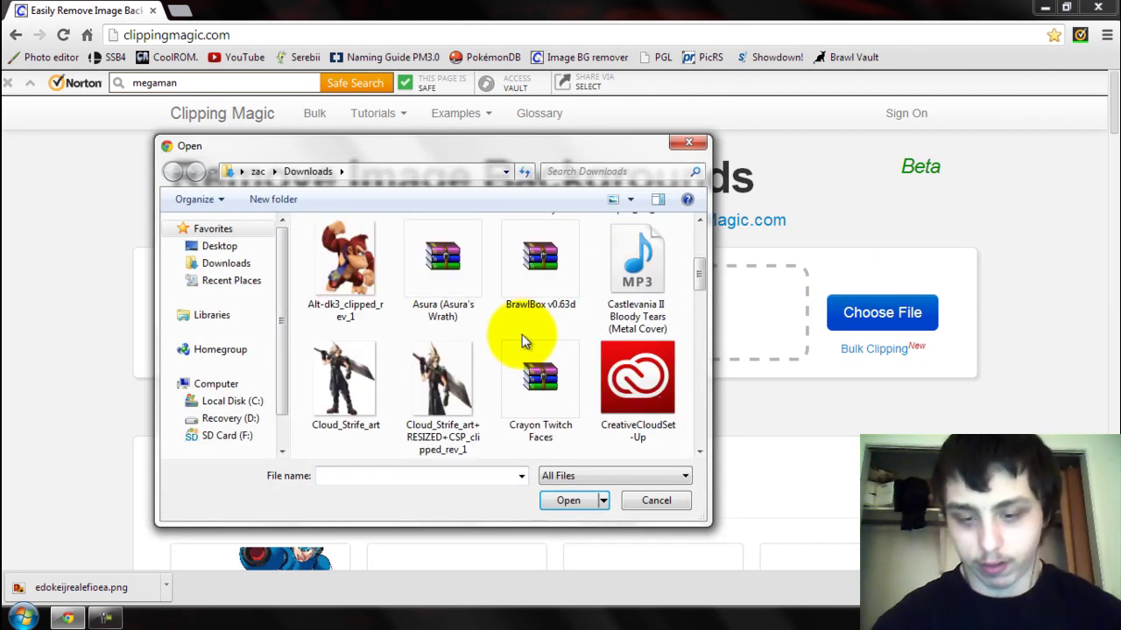
scroll(545, 325, "down", 3)
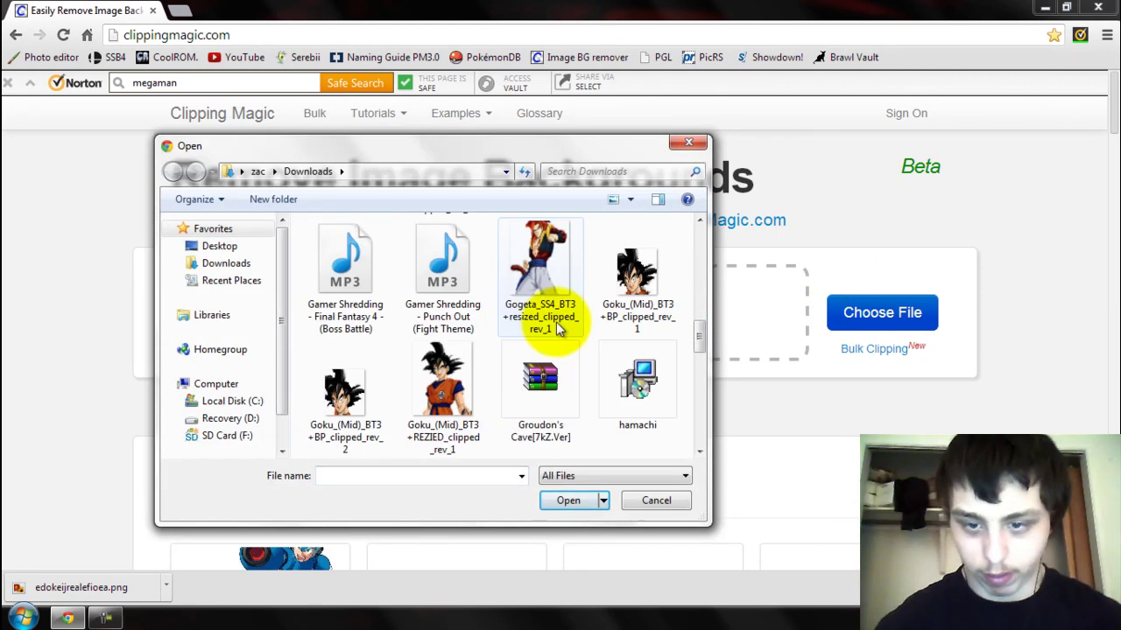
scroll(563, 289, "up", 3)
double_click(642, 338)
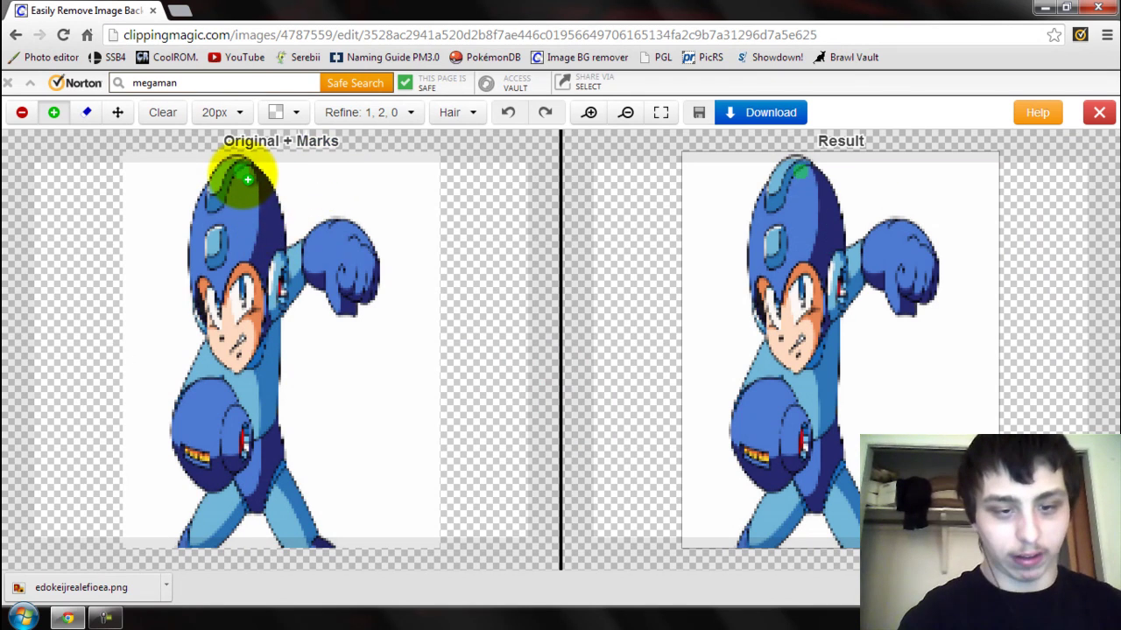
Paint green foreground strokes over the helmet, face, chest, legs and raised fist
left_click_drag(248, 179, 245, 406)
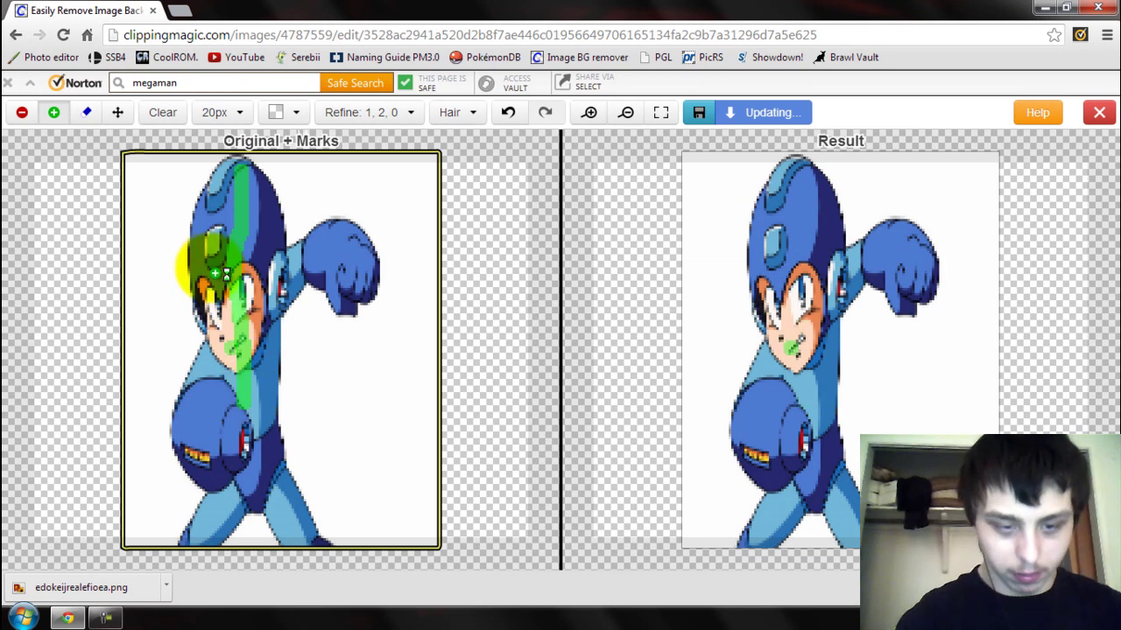
mouse_move(219, 285)
left_mouse_down()
mouse_move(250, 396)
mouse_move(284, 462)
mouse_move(272, 465)
mouse_move(289, 518)
left_mouse_up()
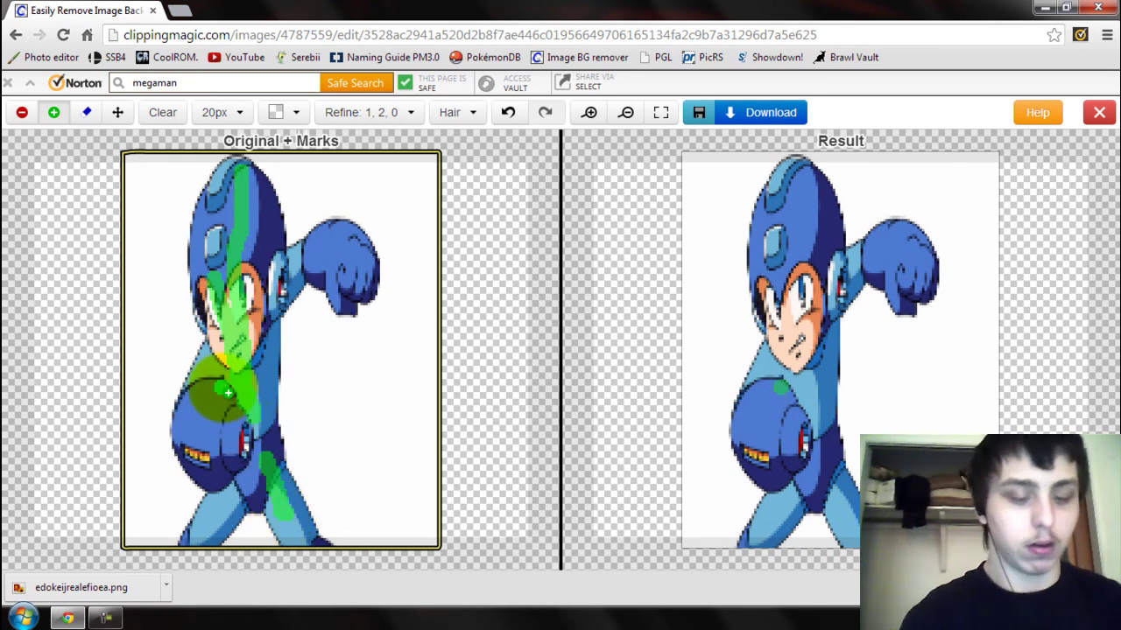
left_click_drag(228, 393, 212, 431)
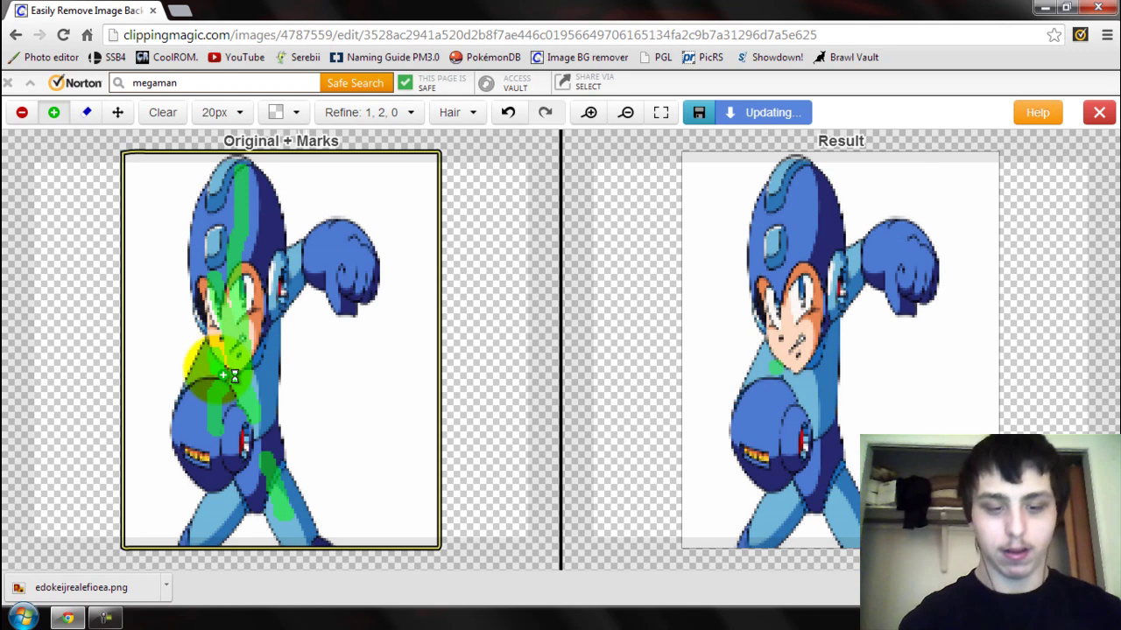
left_click_drag(201, 197, 214, 241)
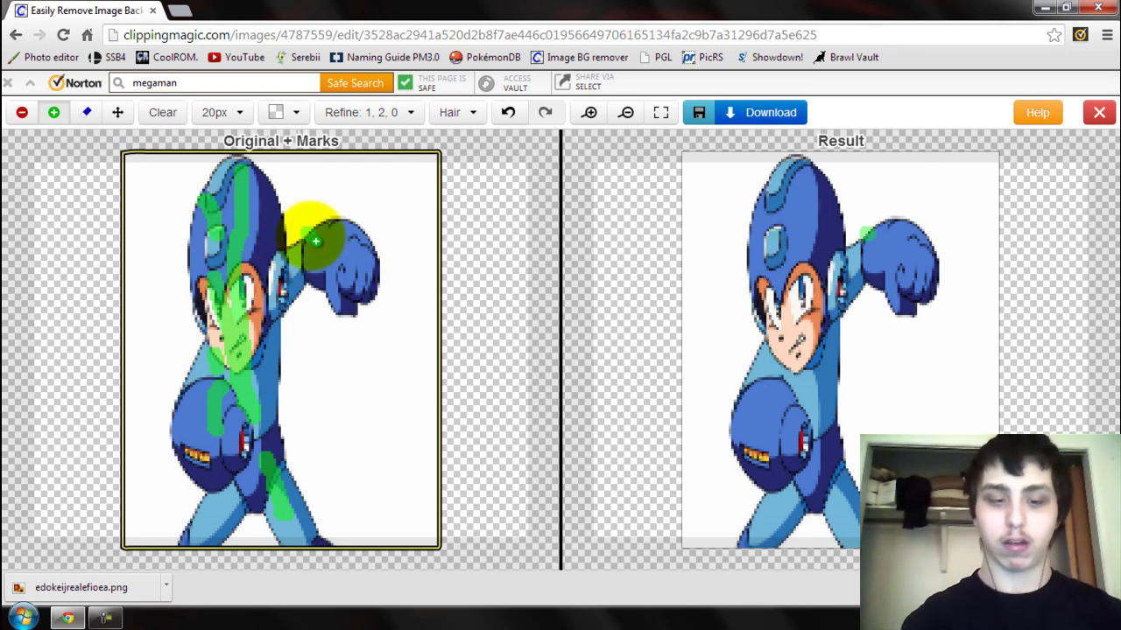
mouse_move(321, 242)
left_mouse_down()
mouse_move(354, 275)
mouse_move(283, 301)
left_mouse_up()
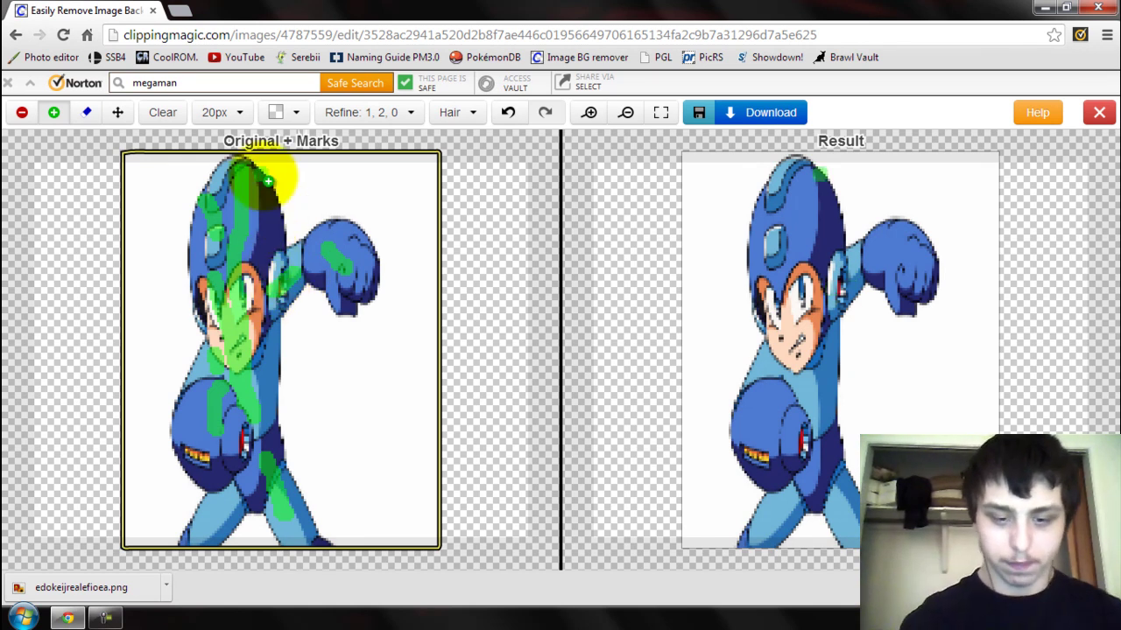
Mark the white areas beside the helmet, by the fist and between the legs as background
left_click(23, 114)
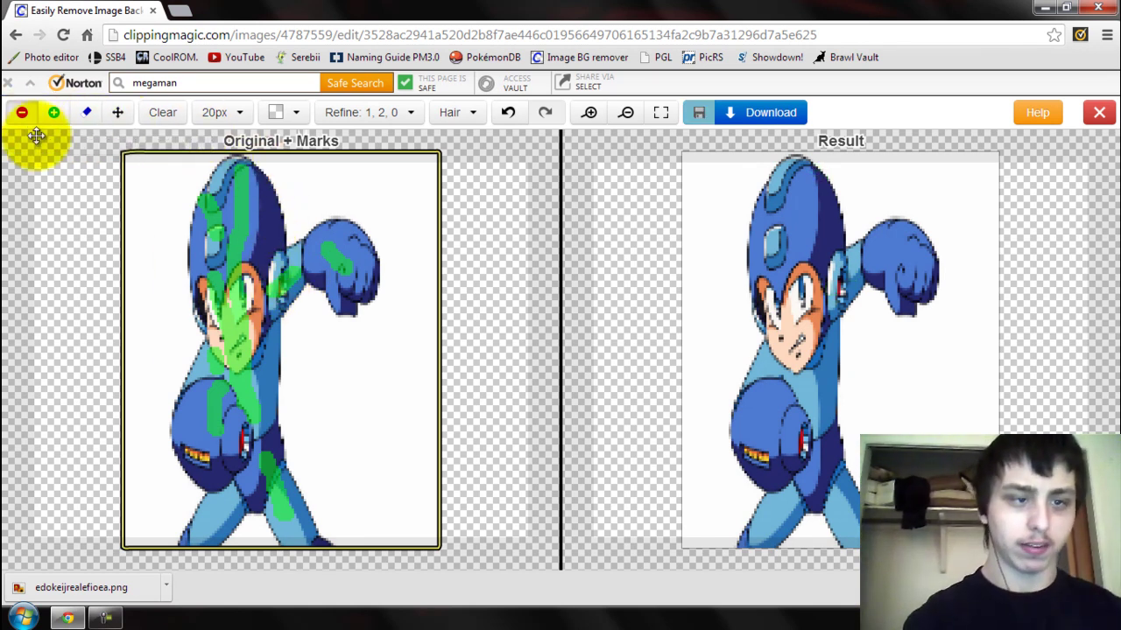
left_click(132, 204)
left_click(376, 231)
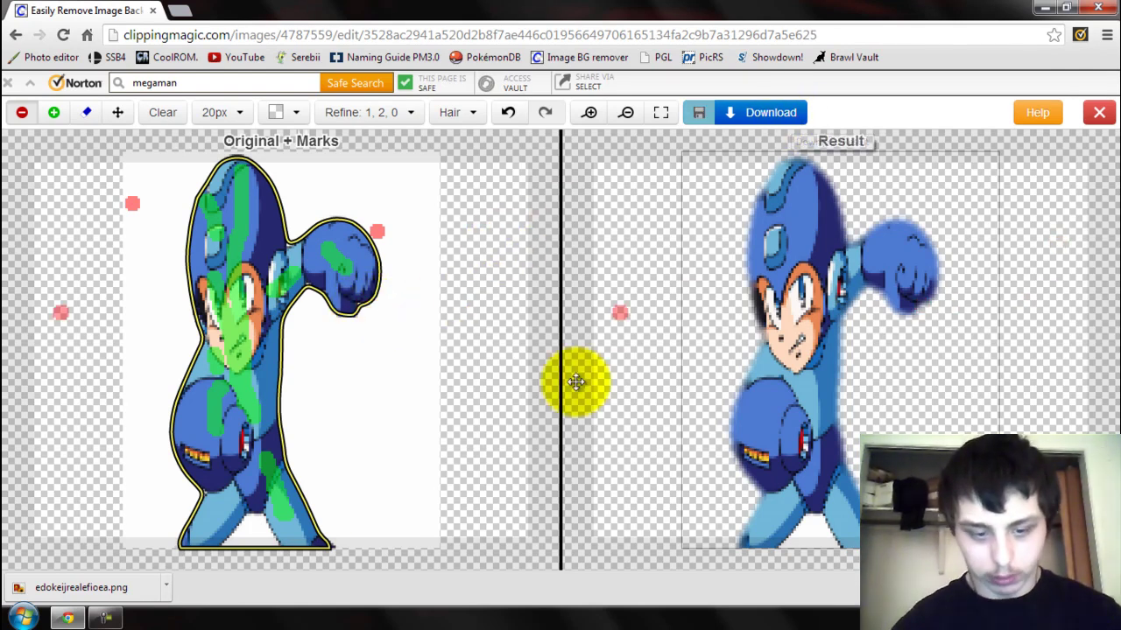
left_click(254, 531)
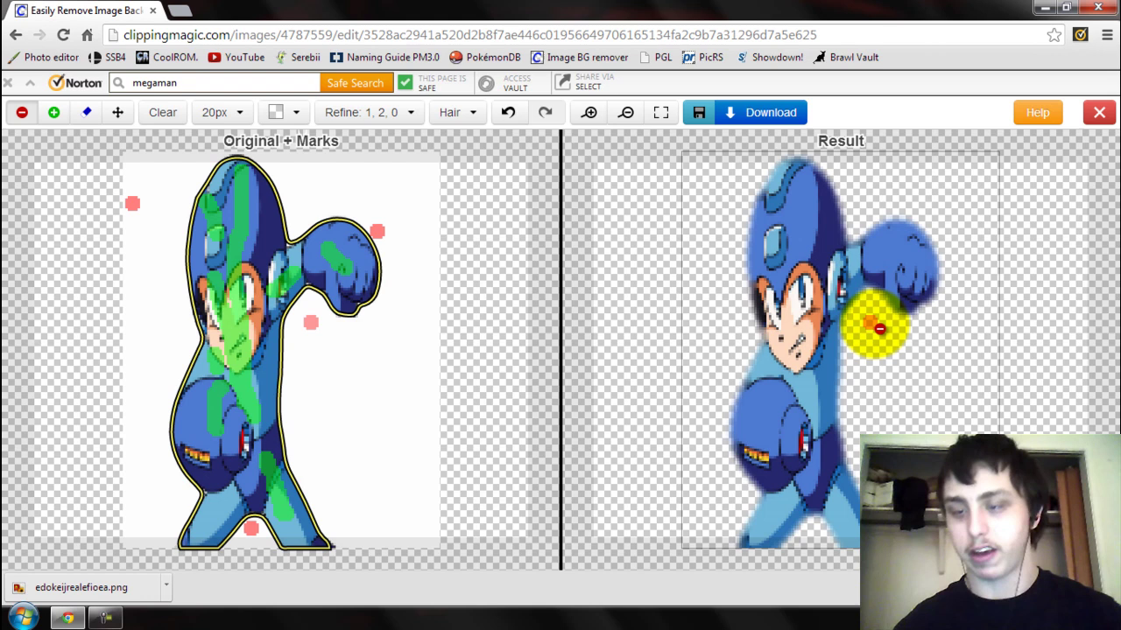
Download the transparent-background Mega Man result, dismiss the notice, and close Chrome
left_click(774, 120)
left_click(396, 217)
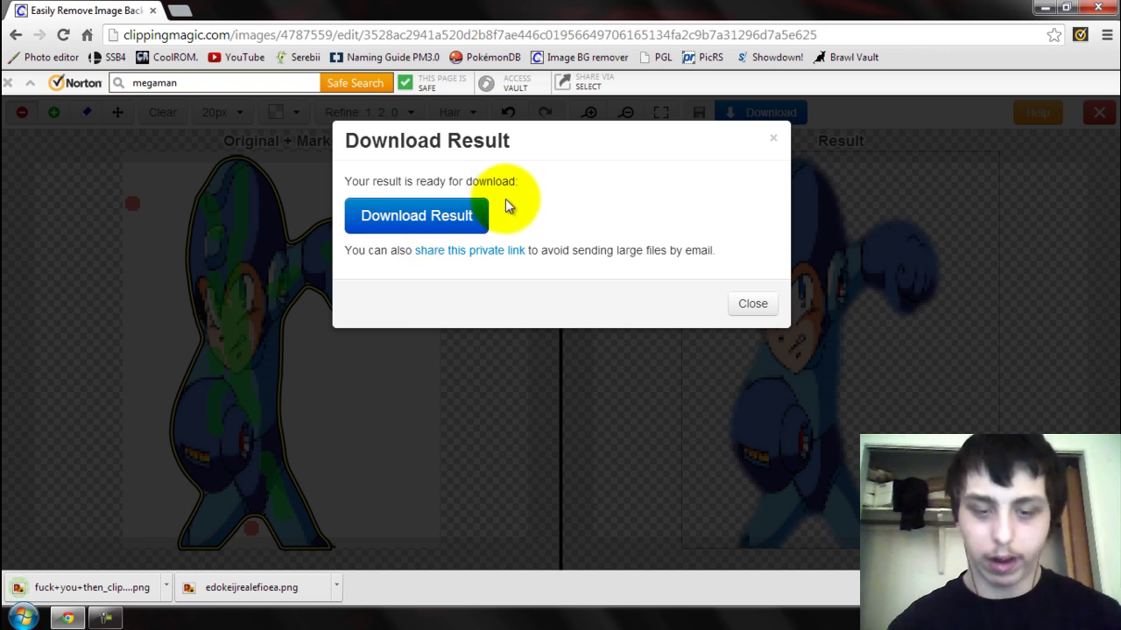
left_click(751, 304)
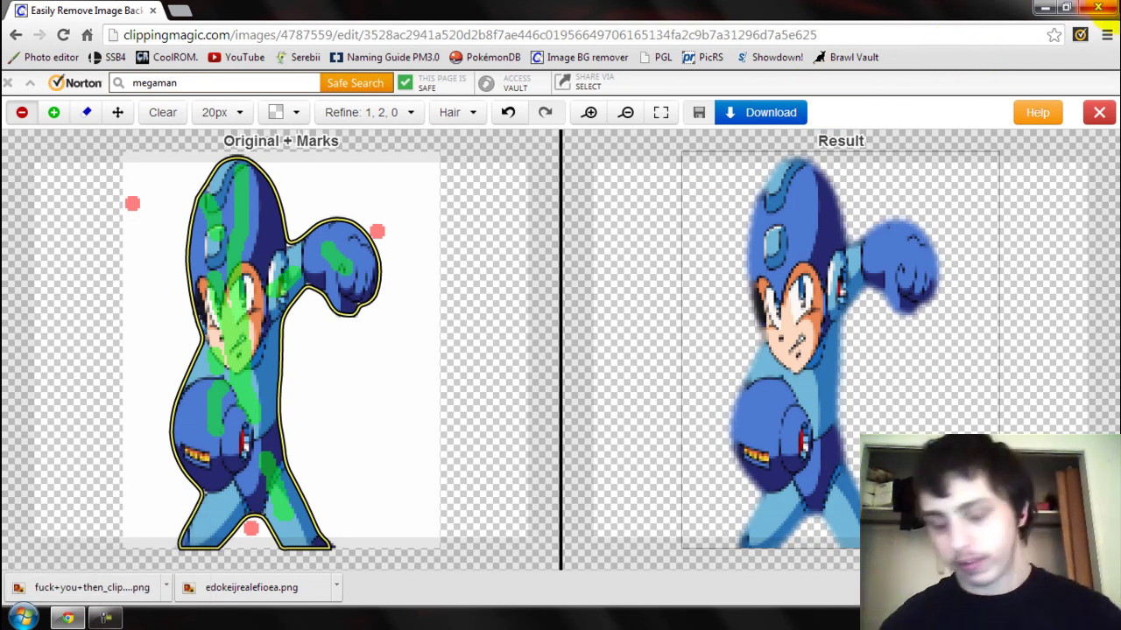
left_click(1098, 8)
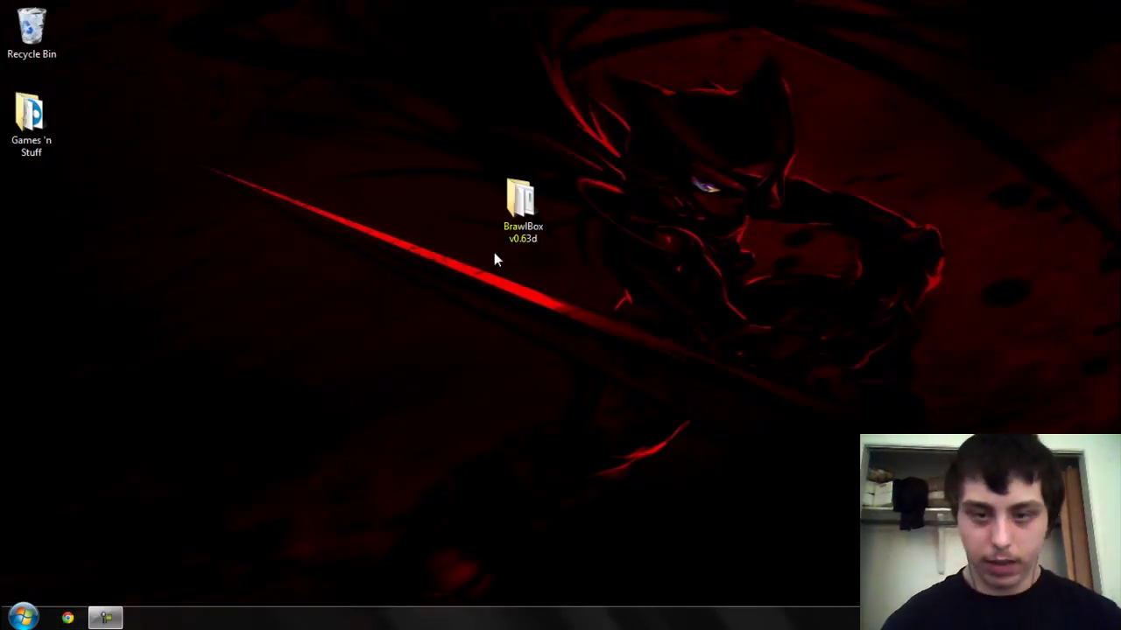
Open the BrawlBox v0.63d folder and run BrawlBox.exe past the security warning
double_click(551, 223)
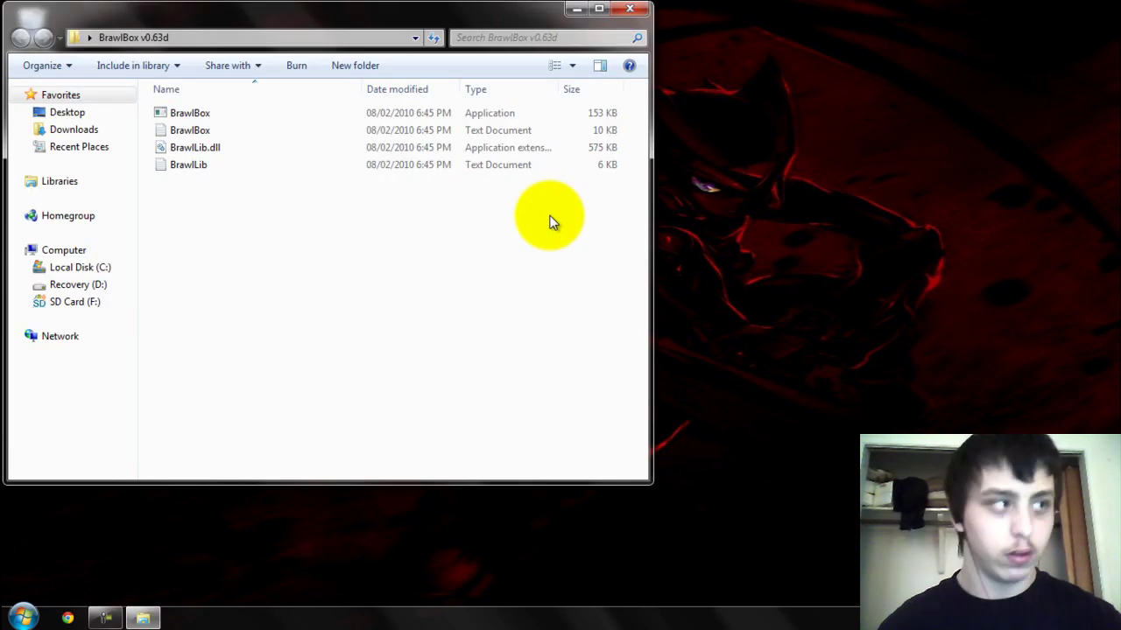
double_click(192, 119)
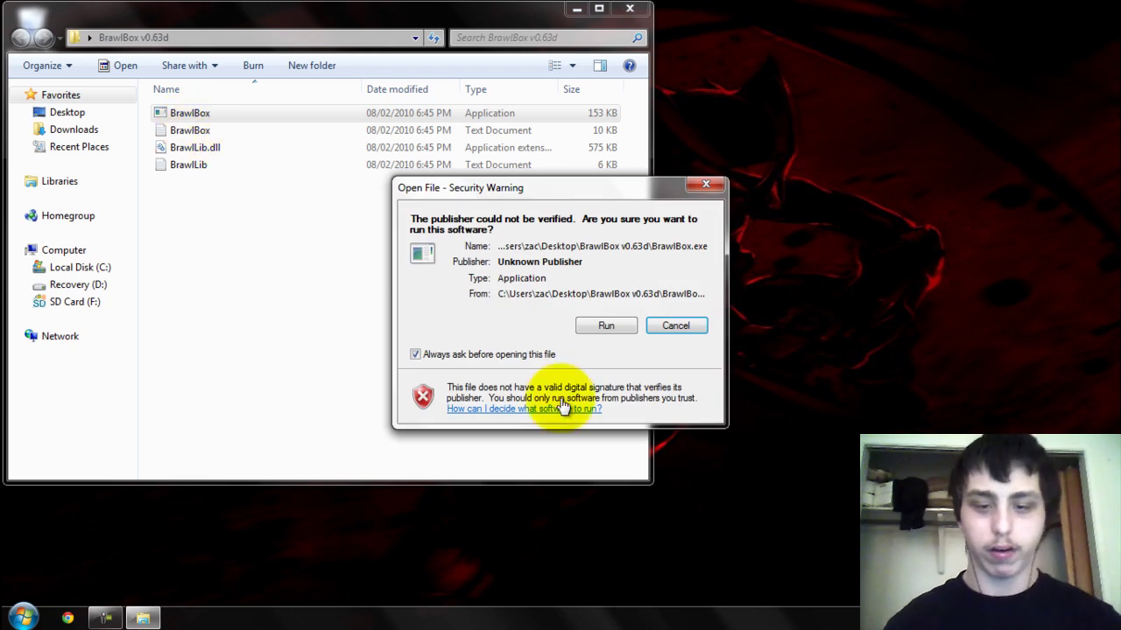
left_click(606, 326)
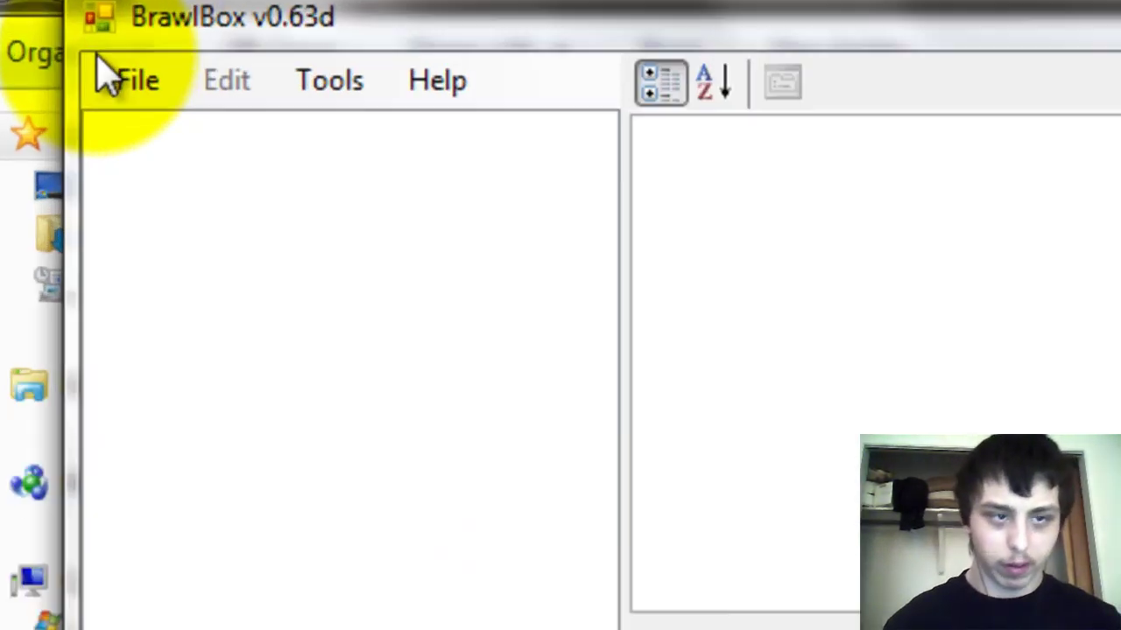
left_click(64, 80)
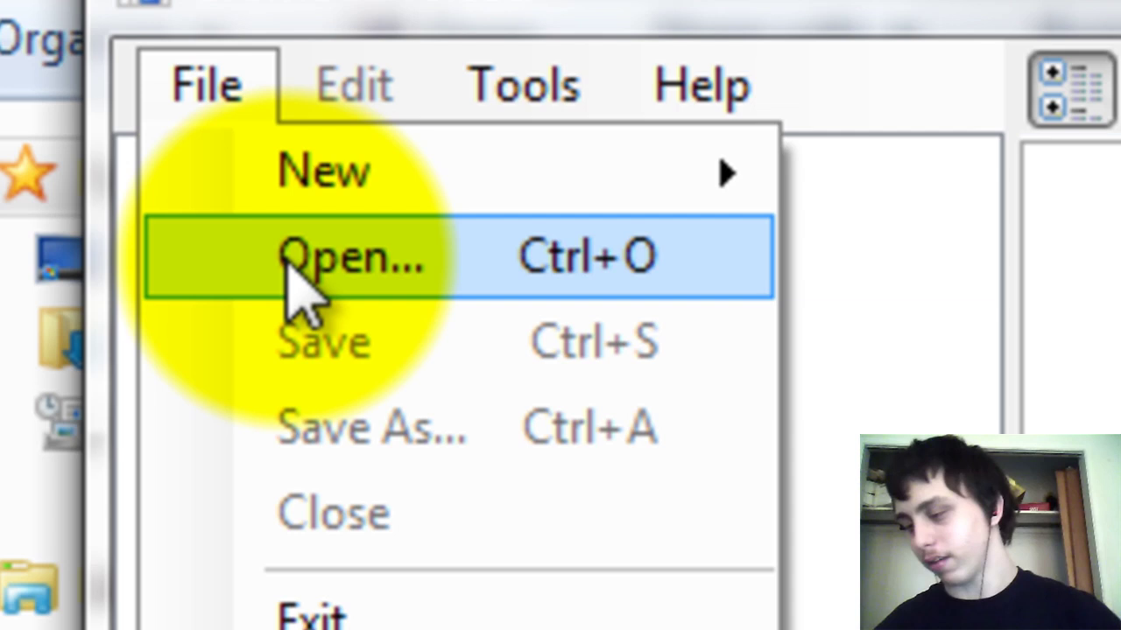
Open common5.pac from F:\projectm\pf\system in BrawlBox
left_click(289, 259)
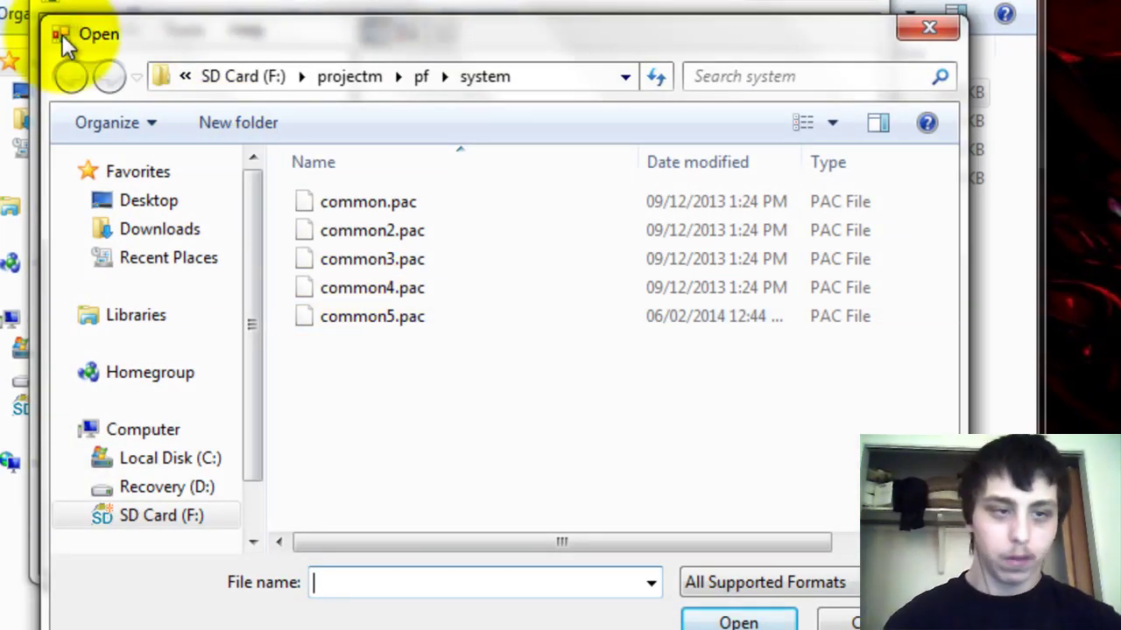
left_click(261, 75)
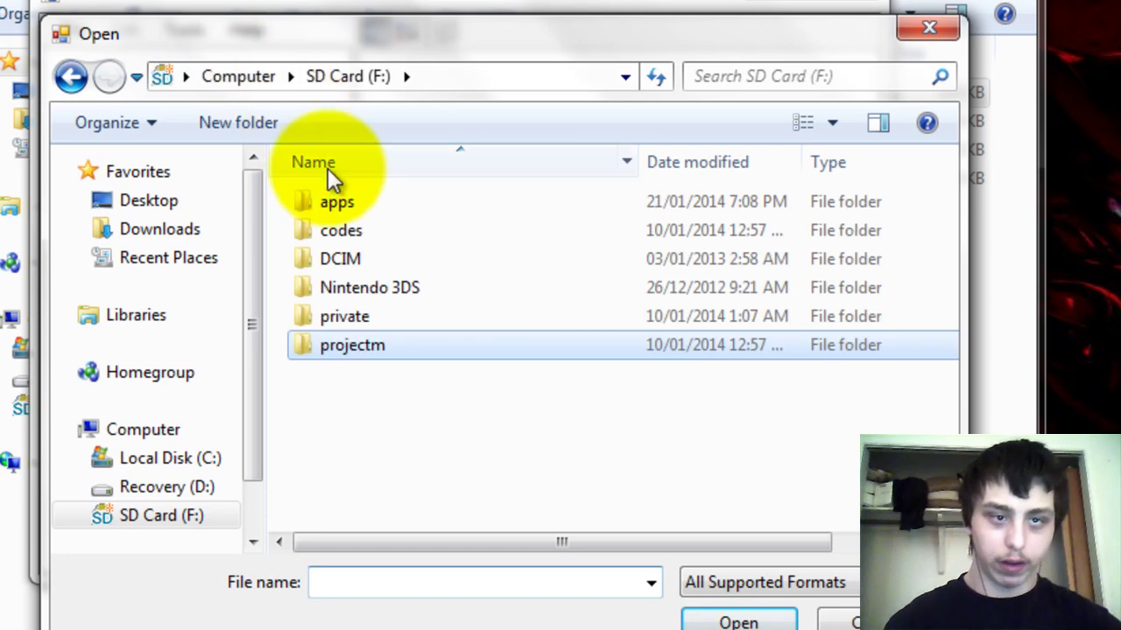
left_click(186, 81)
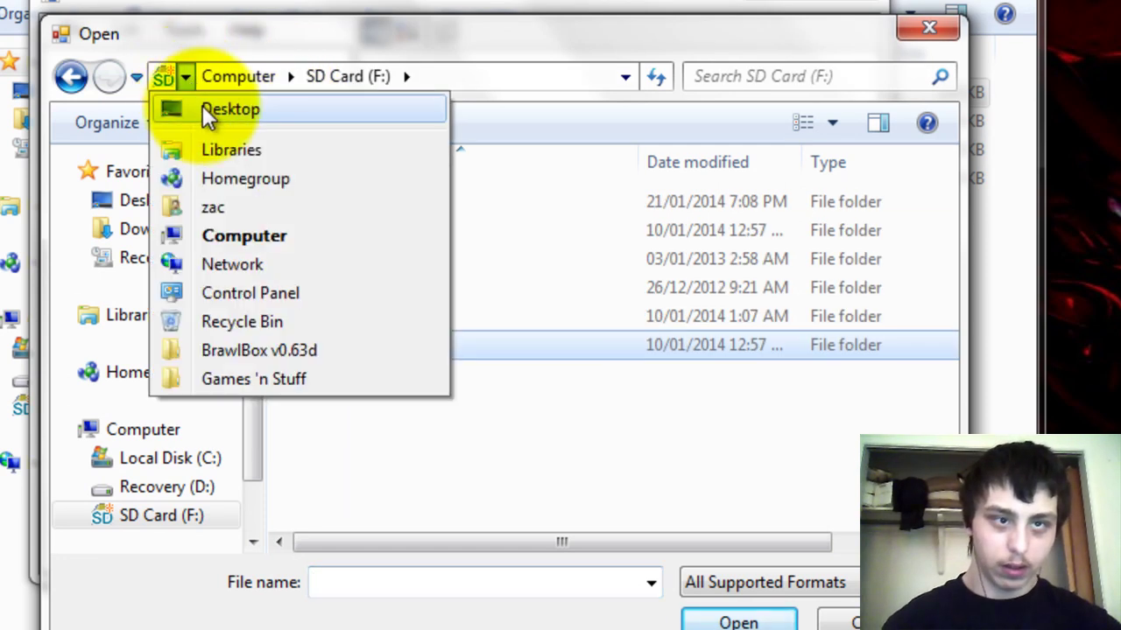
left_click(225, 238)
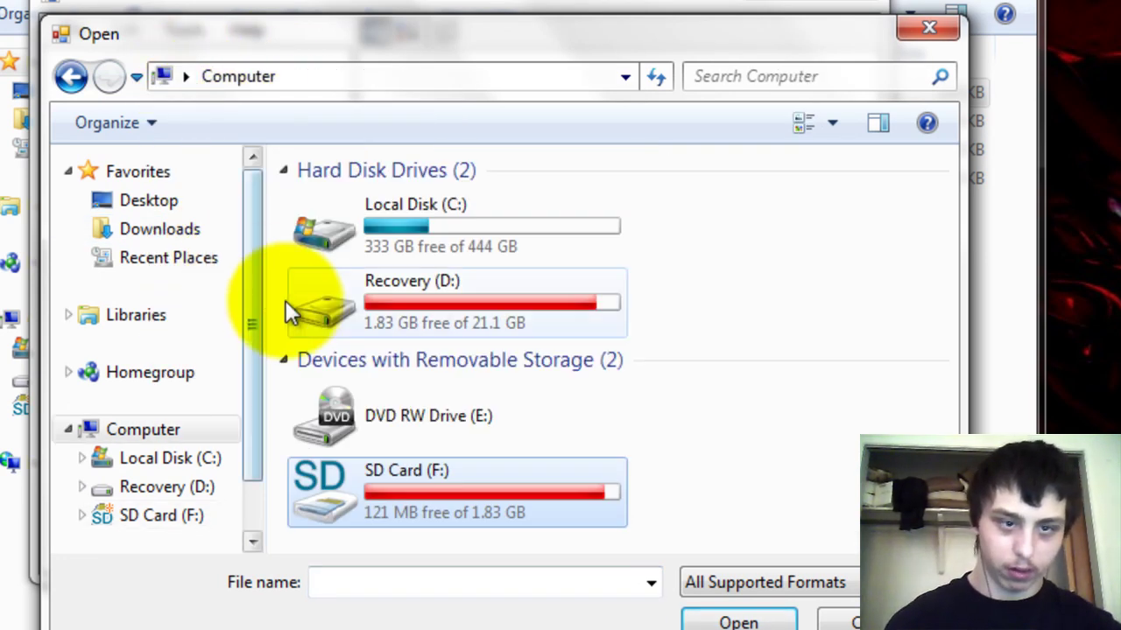
double_click(388, 470)
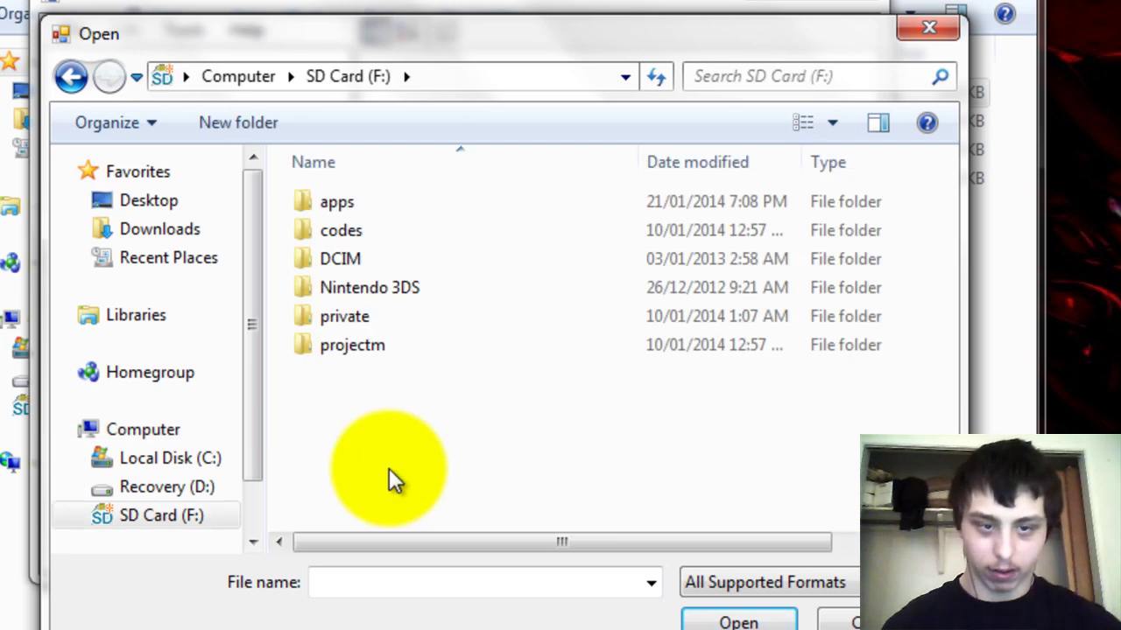
double_click(345, 343)
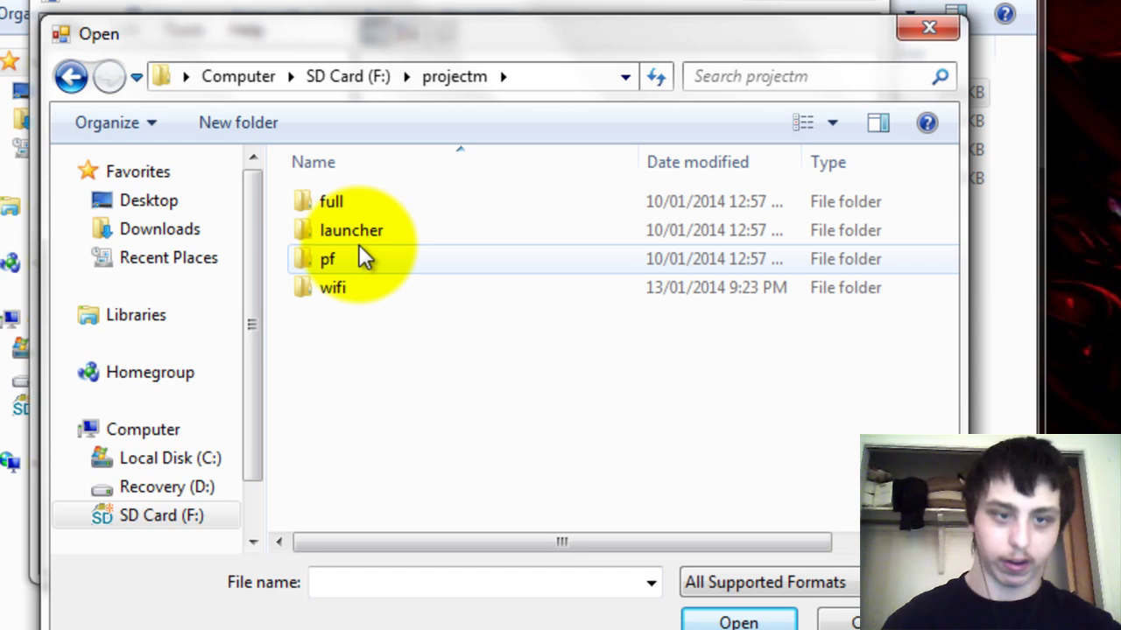
double_click(359, 261)
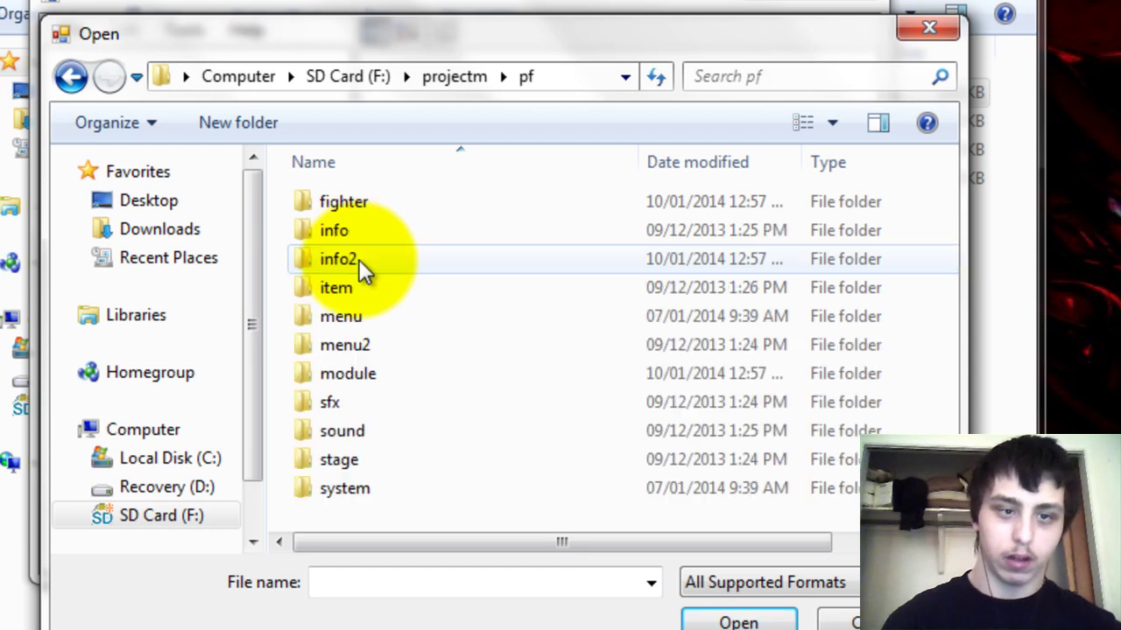
scroll(367, 495, "right", 2)
scroll(370, 492, "left", 1)
double_click(369, 487)
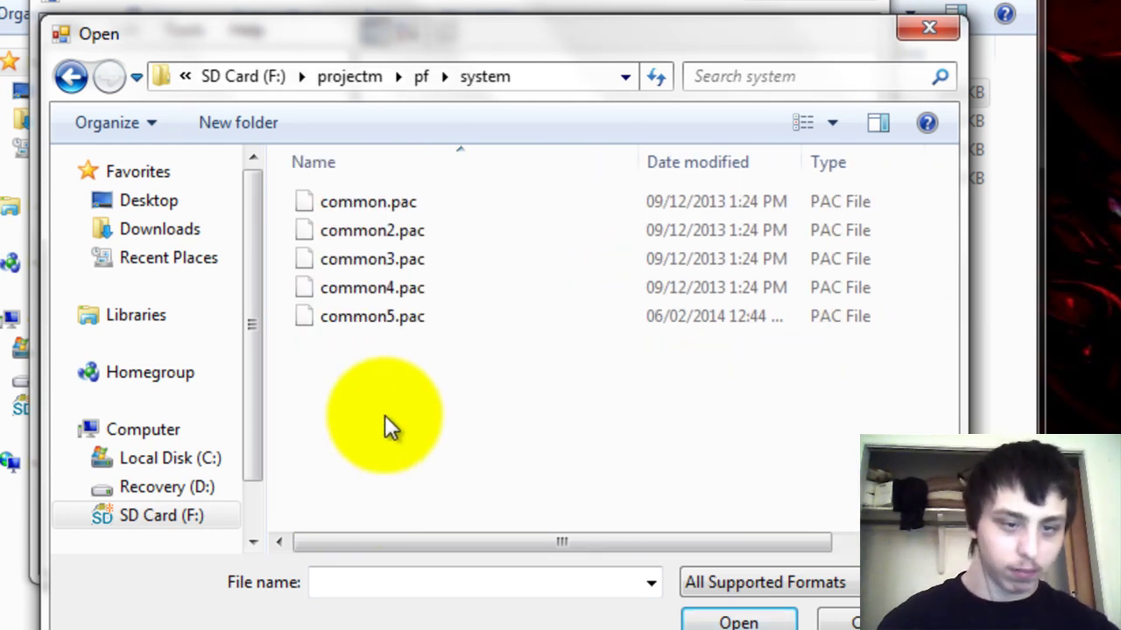
double_click(382, 322)
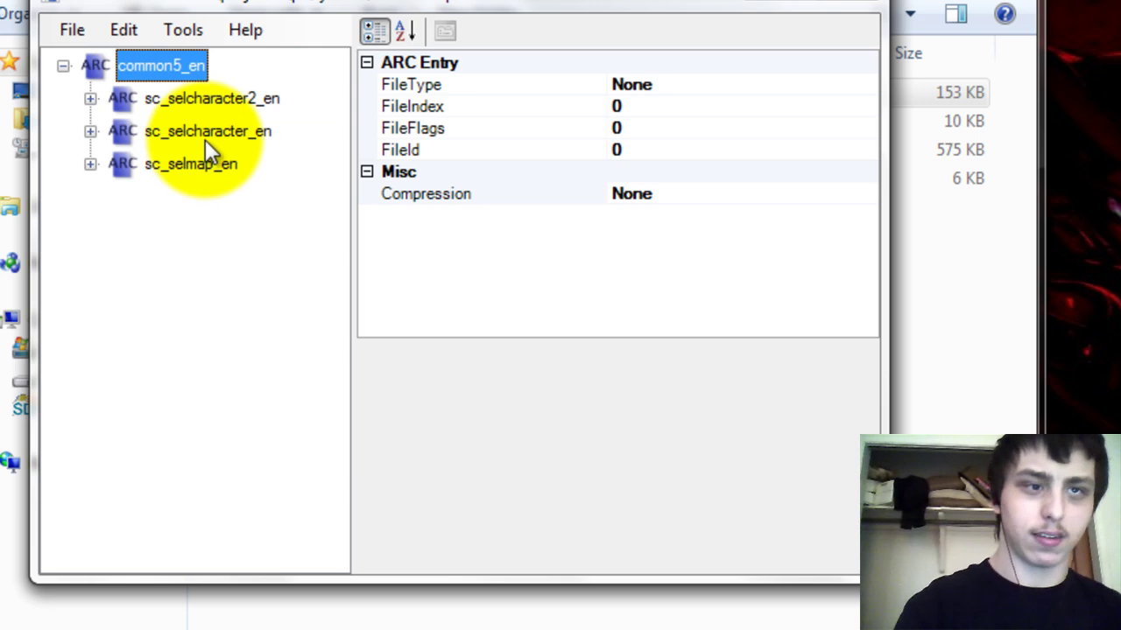
Expand sc_selcharacter_en > char_bust_tex_lz77 > MiscData[0] to reveal its textures
double_click(215, 140)
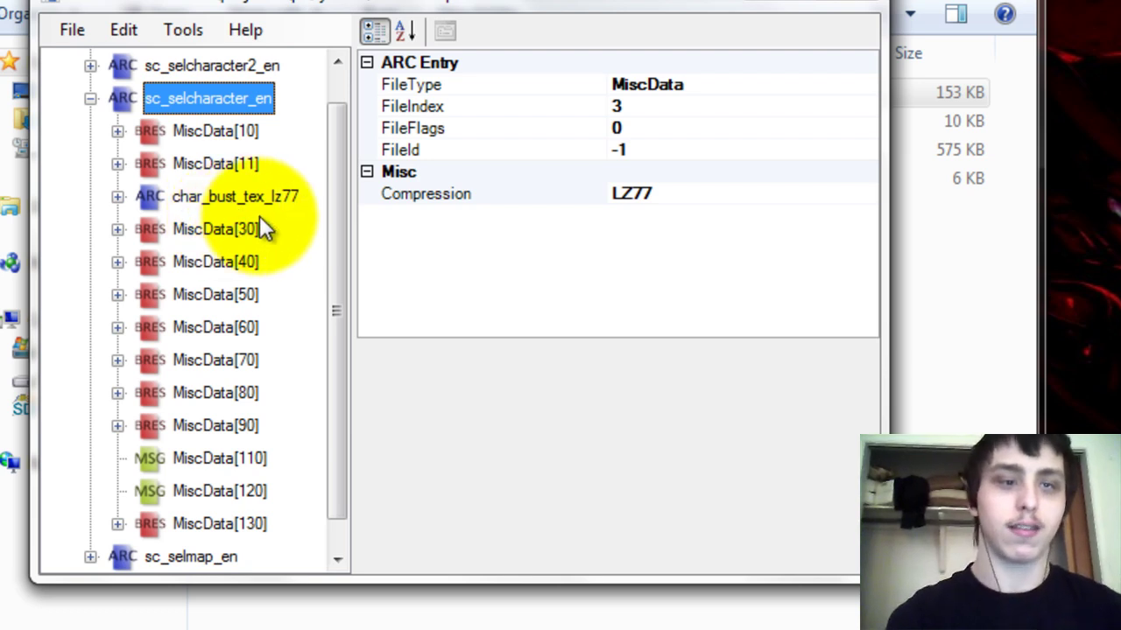
double_click(249, 196)
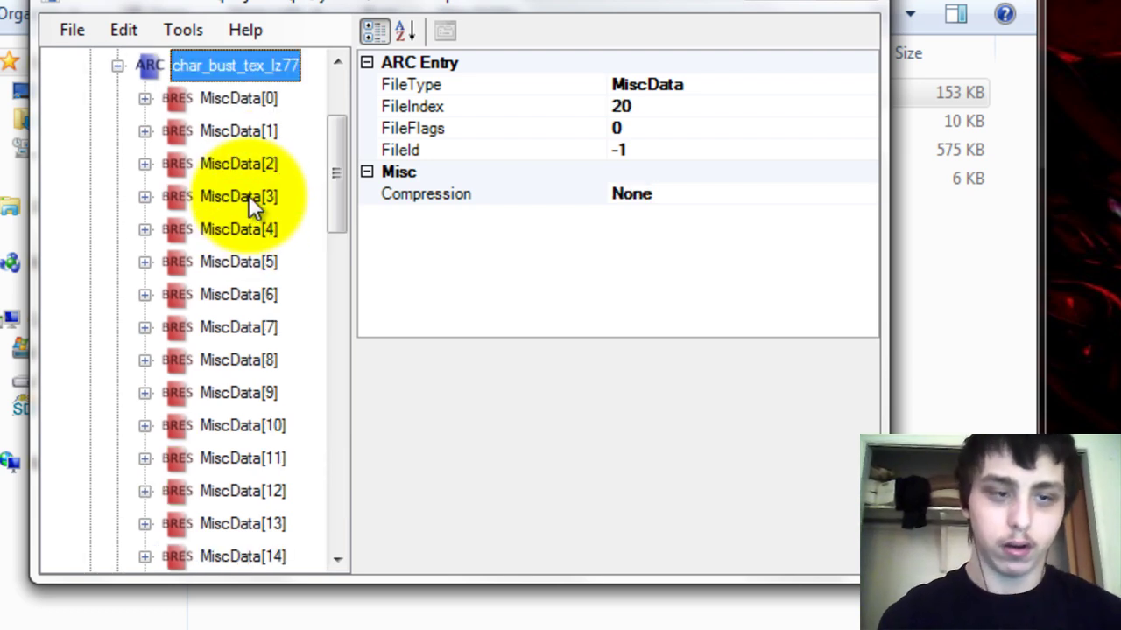
left_click(254, 100)
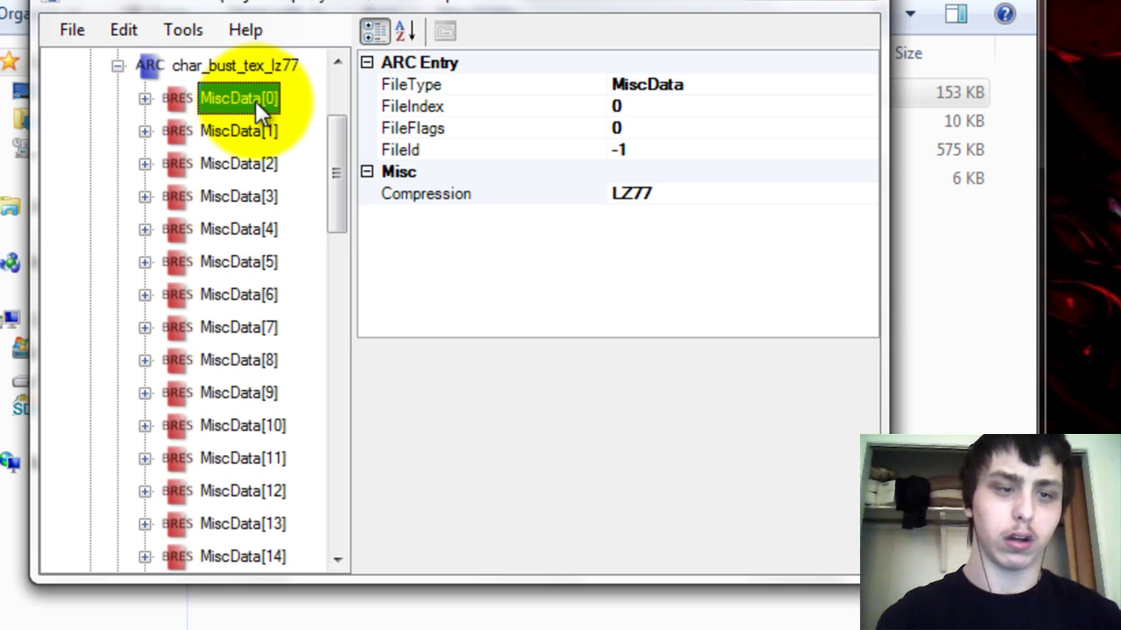
scroll(333, 298, "down", 11)
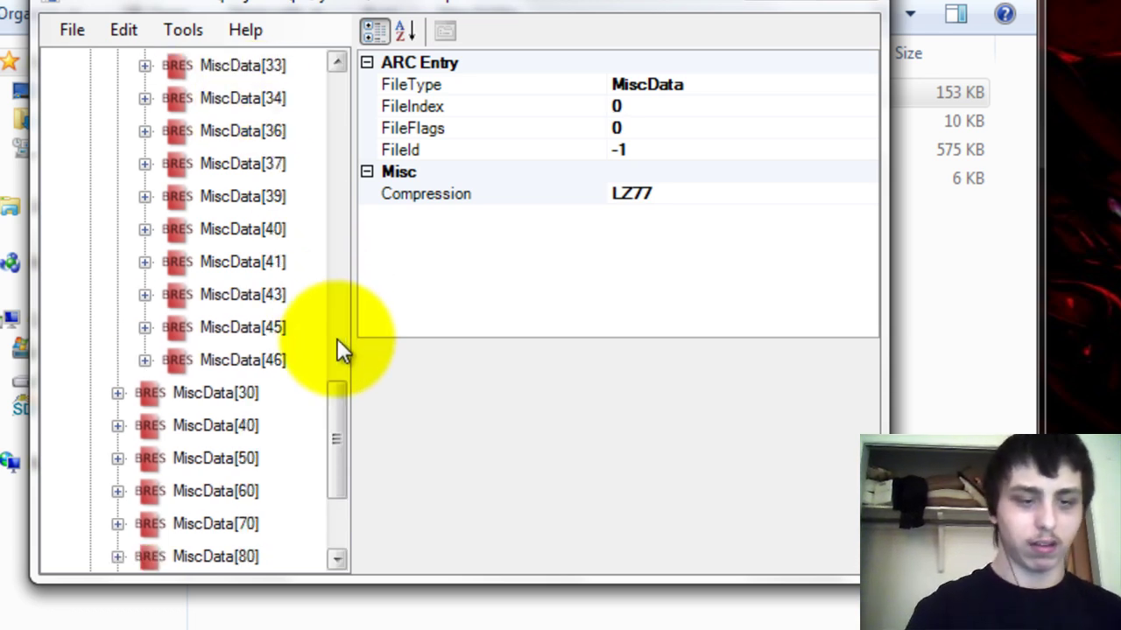
scroll(339, 350, "up", 11)
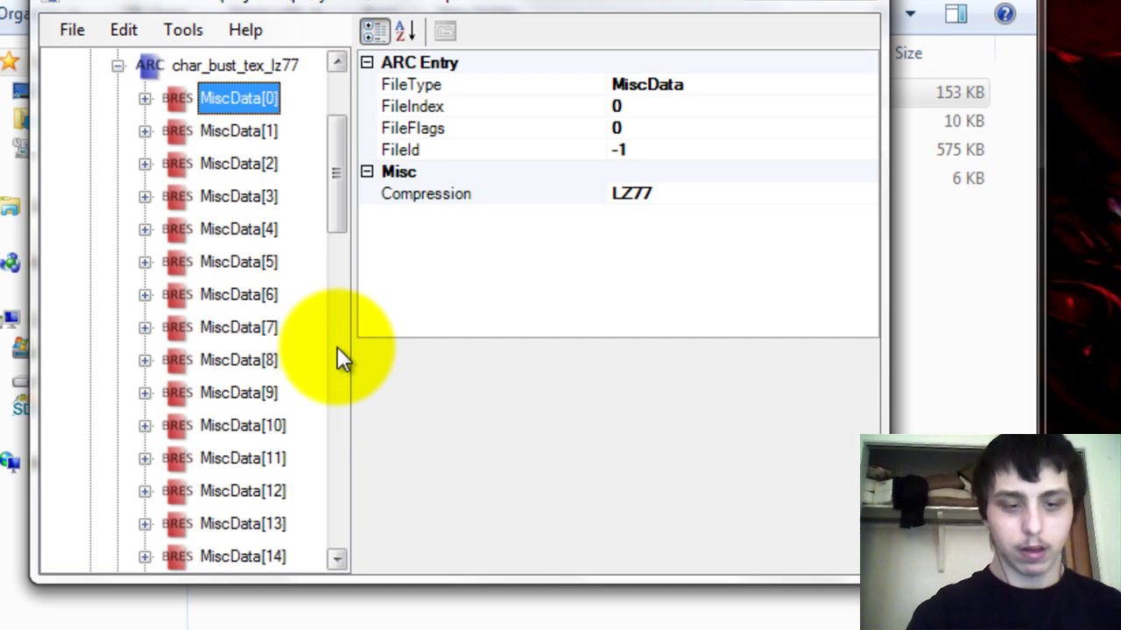
scroll(369, 227, "down", 1)
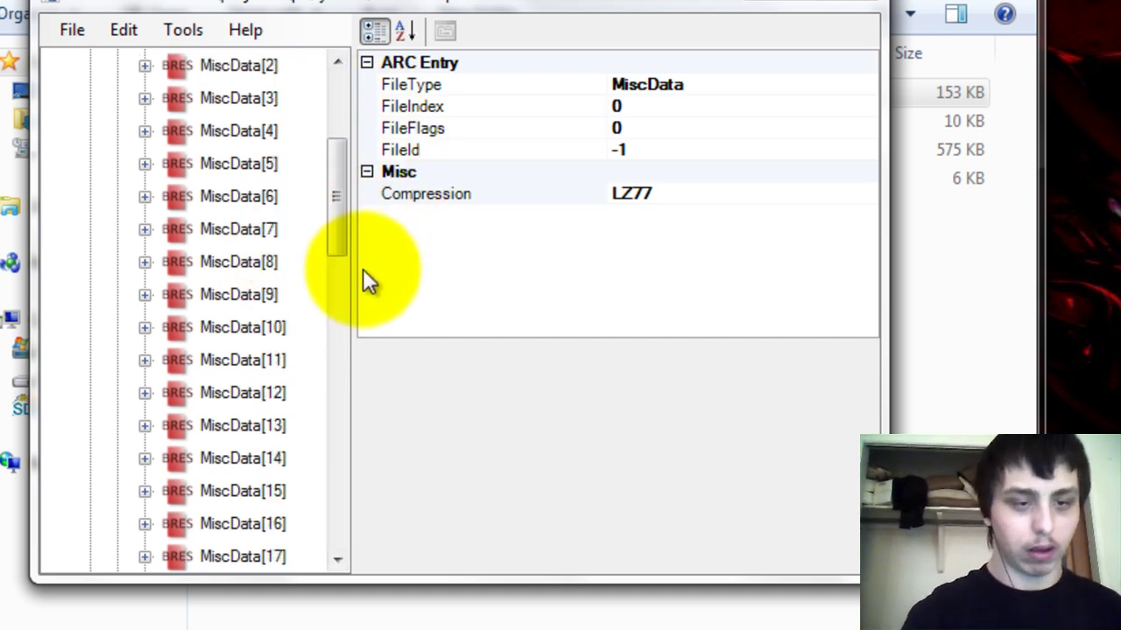
scroll(364, 289, "down", 3)
scroll(377, 332, "up", 5)
scroll(359, 346, "down", 1)
scroll(350, 359, "up", 2)
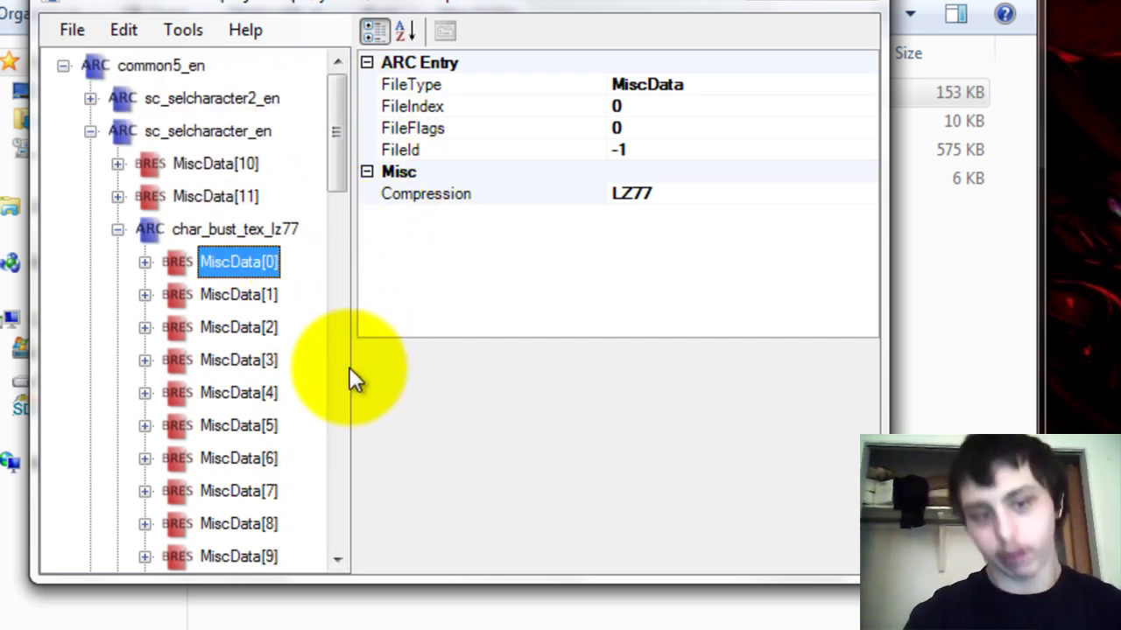
double_click(261, 269)
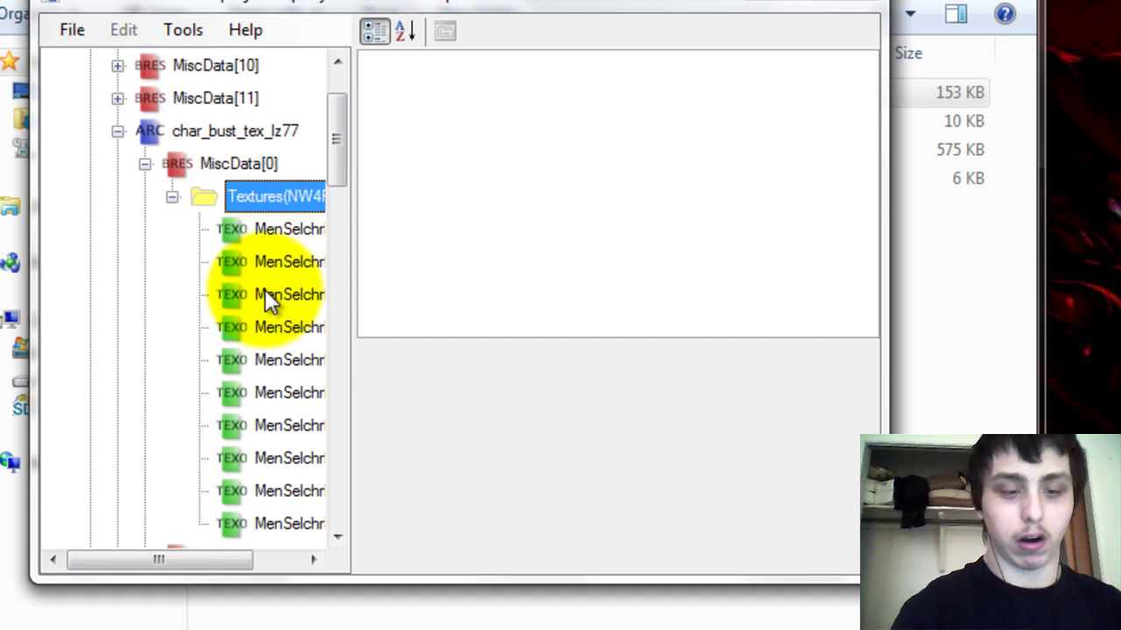
Select the first MenSelchrFaceB Mario portrait and maximize the BrawlBox window
left_click(255, 228)
scroll(255, 228, "down", 2)
scroll(276, 247, "up", 1)
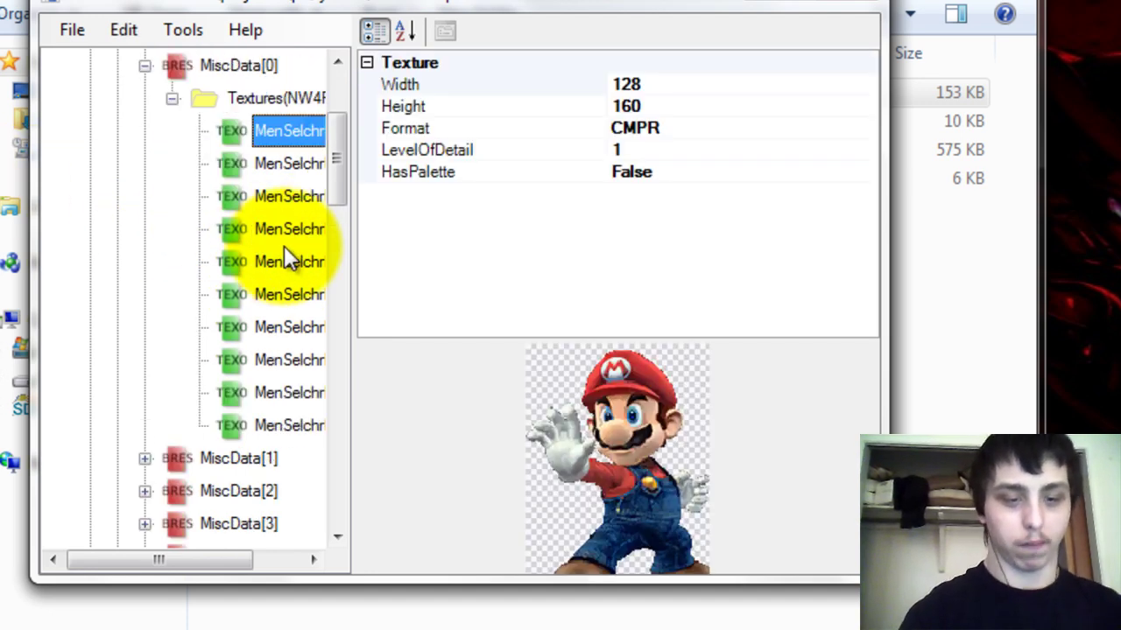
left_click_drag(87, 564, 201, 595)
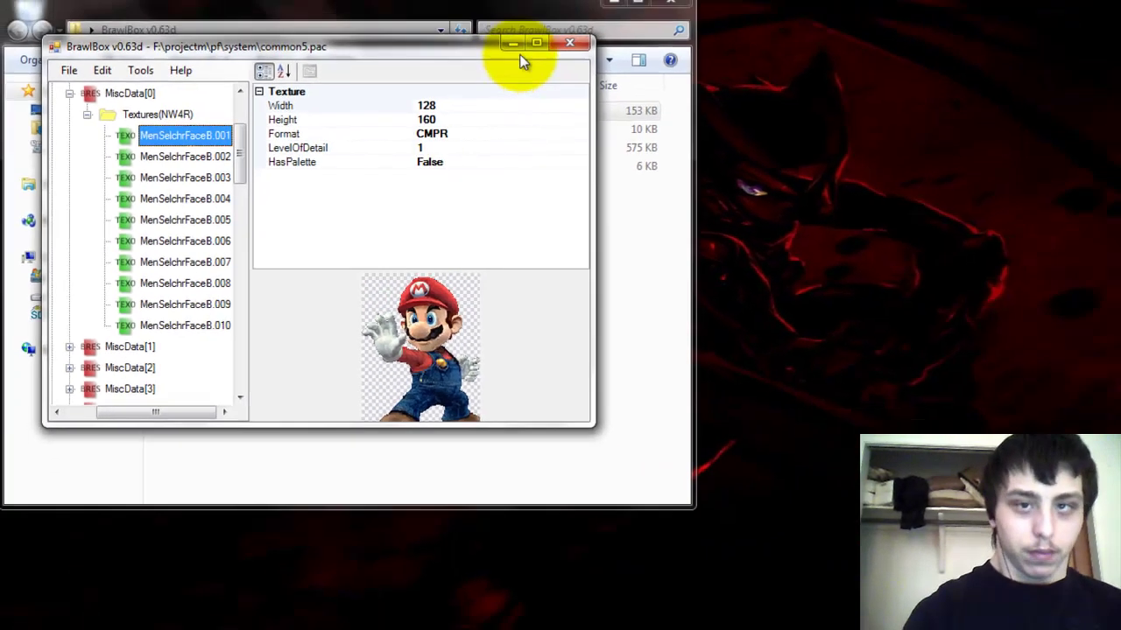
double_click(526, 56)
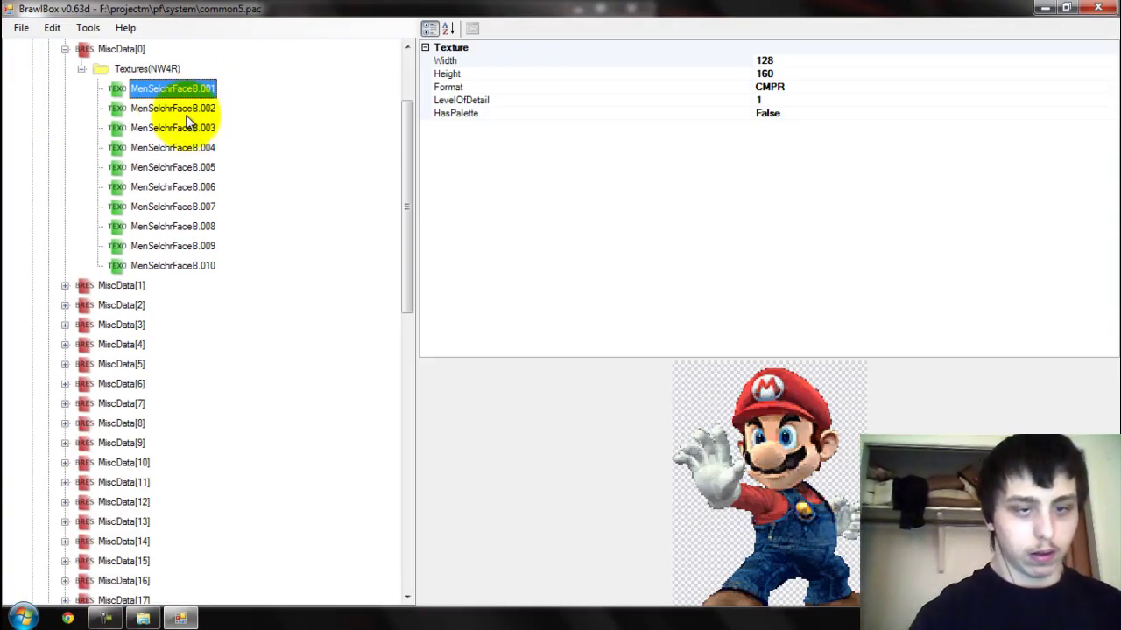
Preview MenSelchrFaceB.001, .002, .004, .006 and .005, then right-click MenSelchrFaceB.001
left_click(195, 187)
left_click(188, 90)
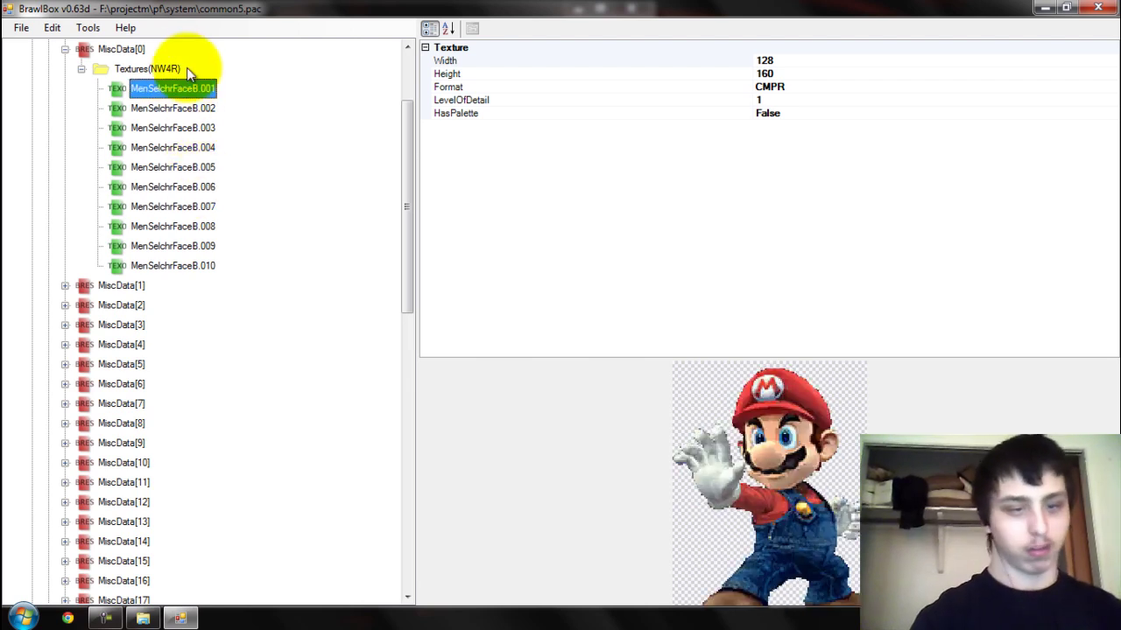
left_click(187, 106)
left_click(185, 146)
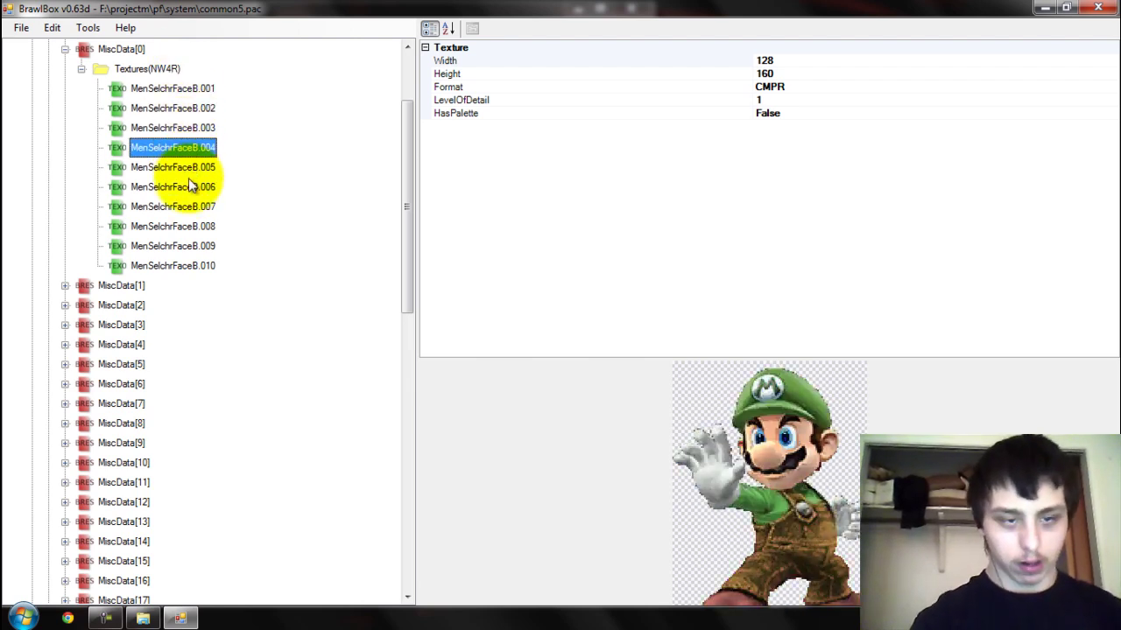
left_click(182, 187)
left_click(181, 171)
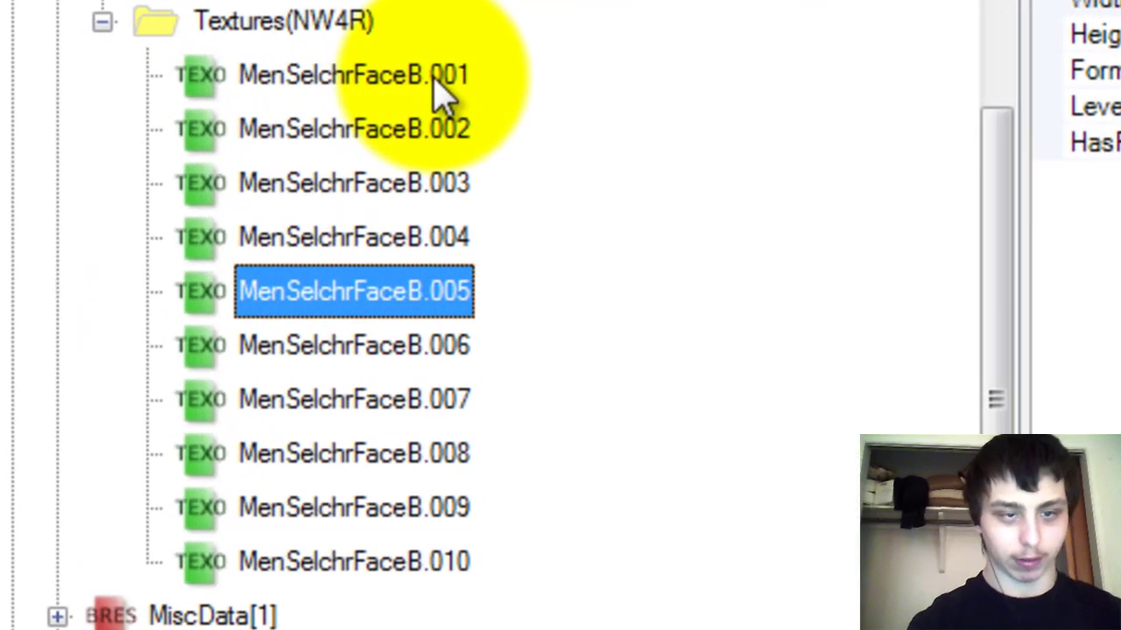
right_click(282, 85)
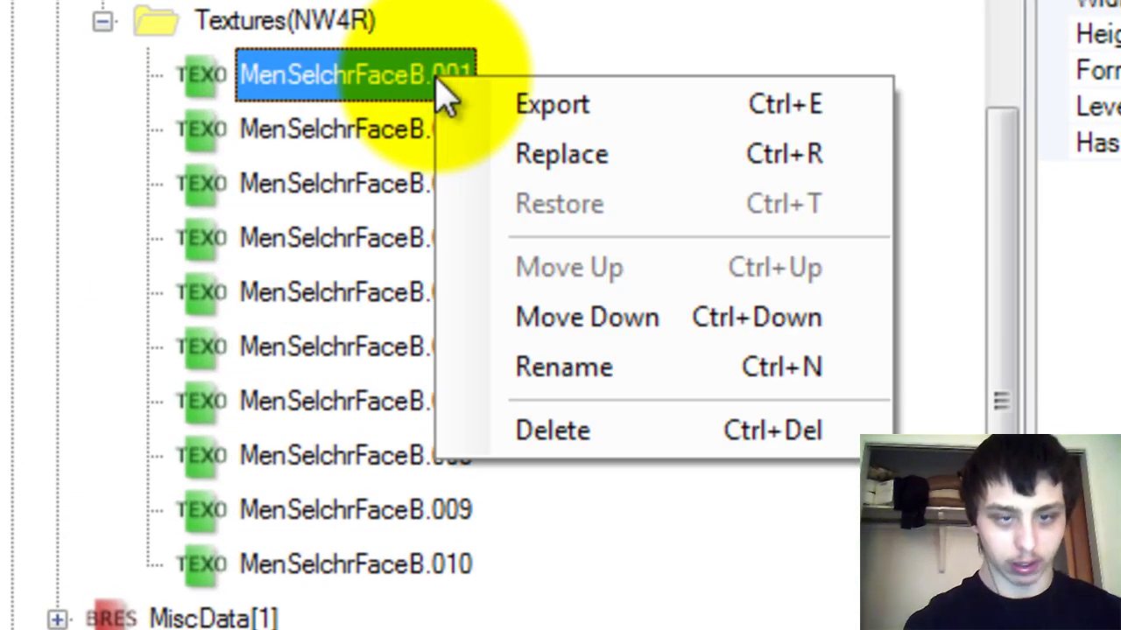
Replace MenSelchrFaceB.001 with the clipped Mega Man PNG from Downloads, keeping CMPR format
left_click(471, 175)
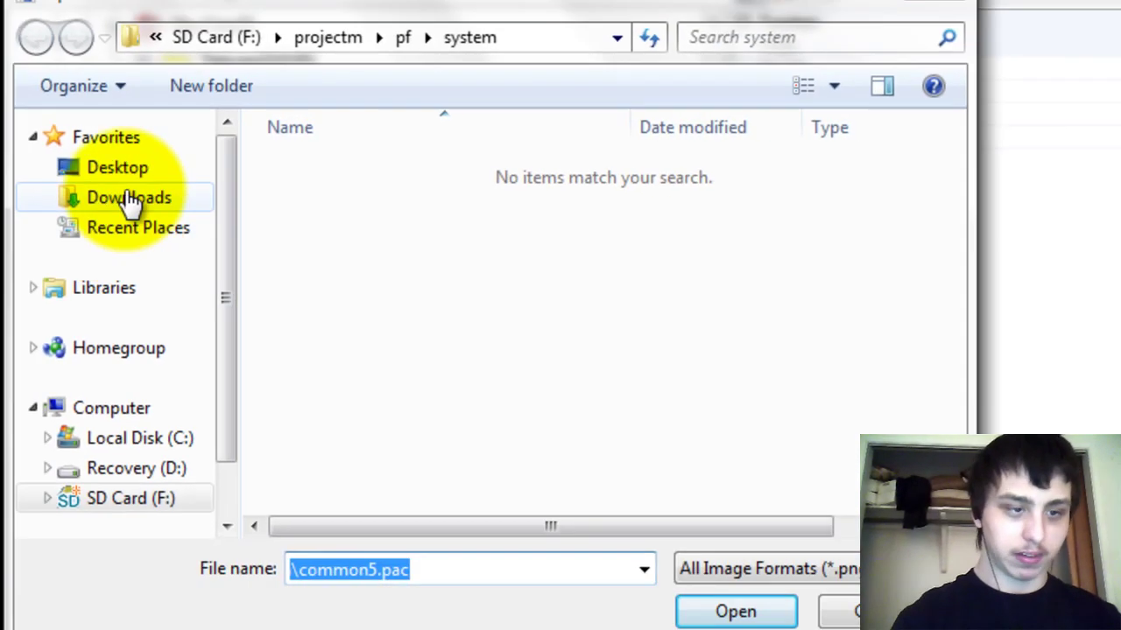
left_click(129, 198)
scroll(482, 368, "down", 5)
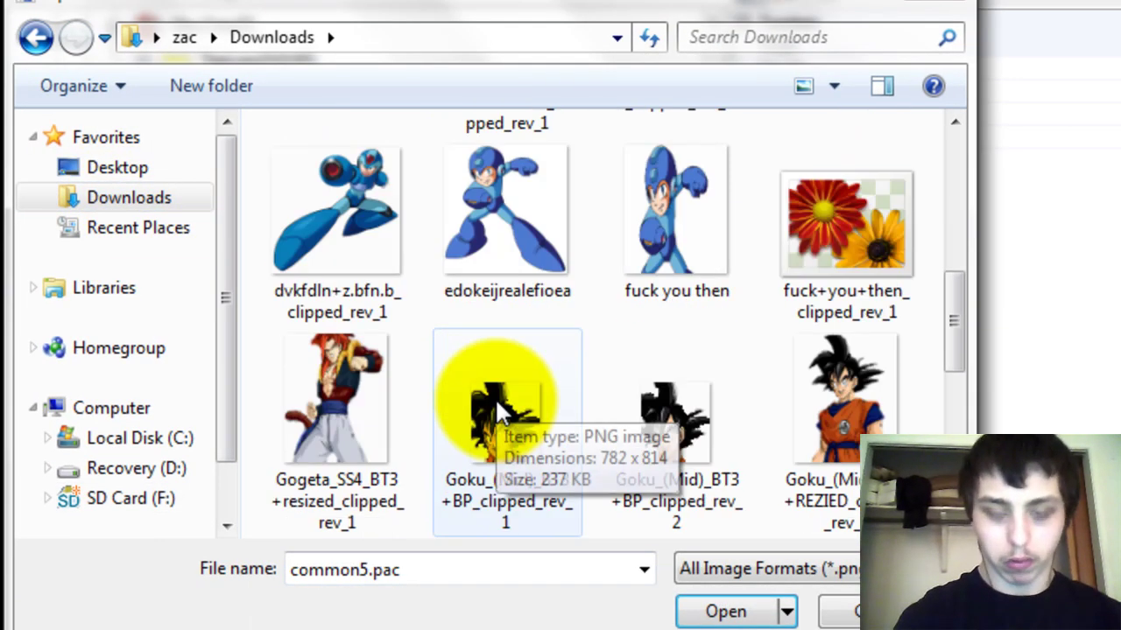
double_click(847, 259)
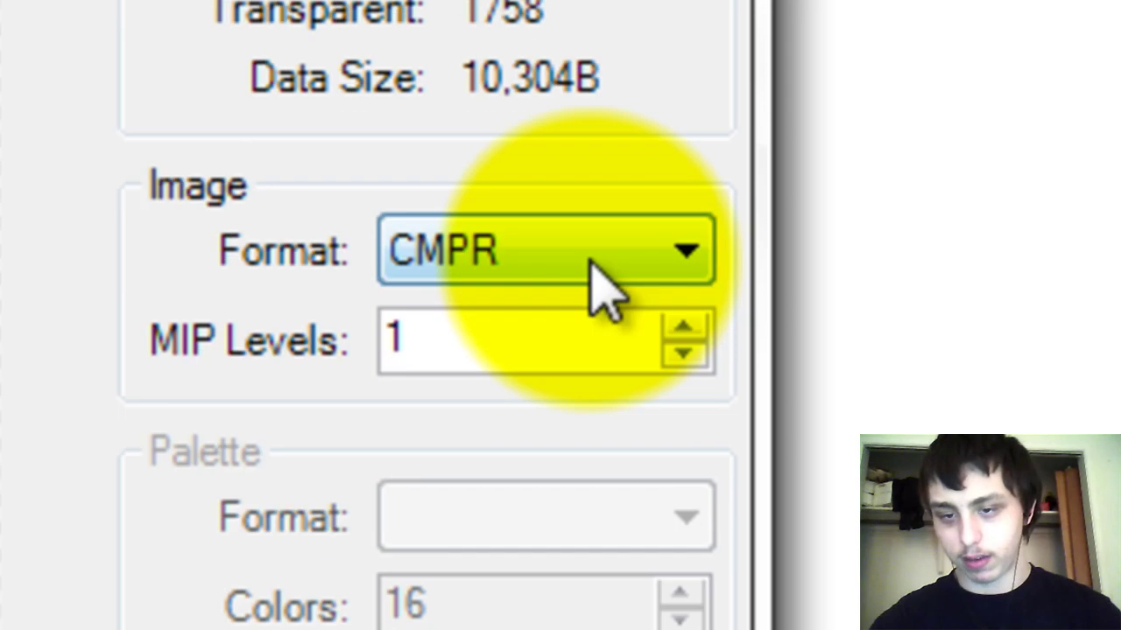
left_click(590, 477)
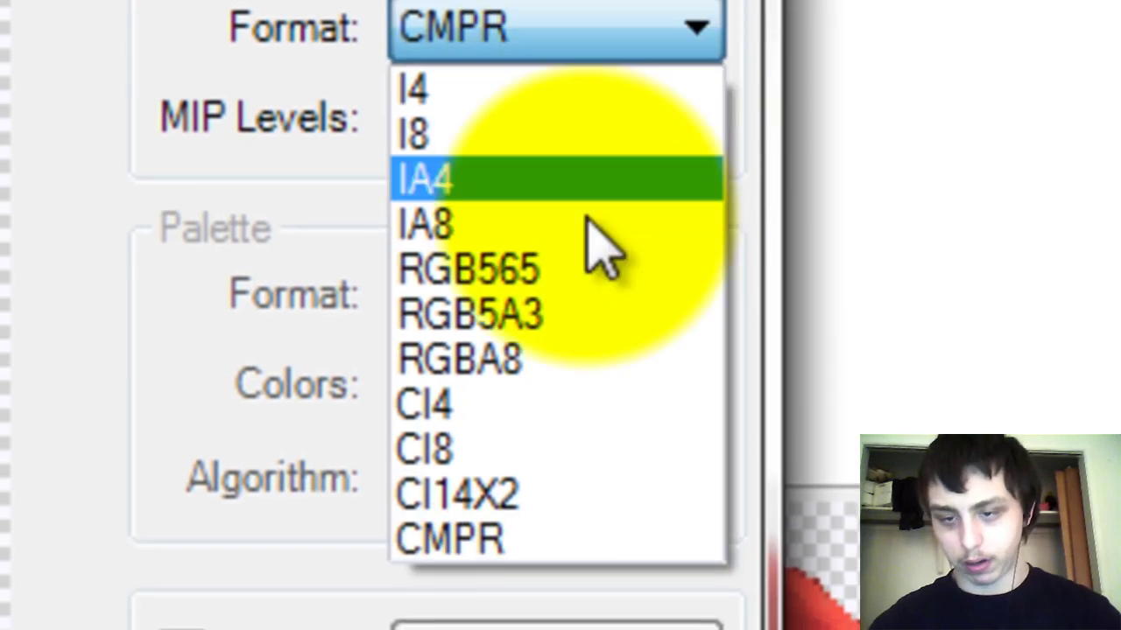
left_click(545, 545)
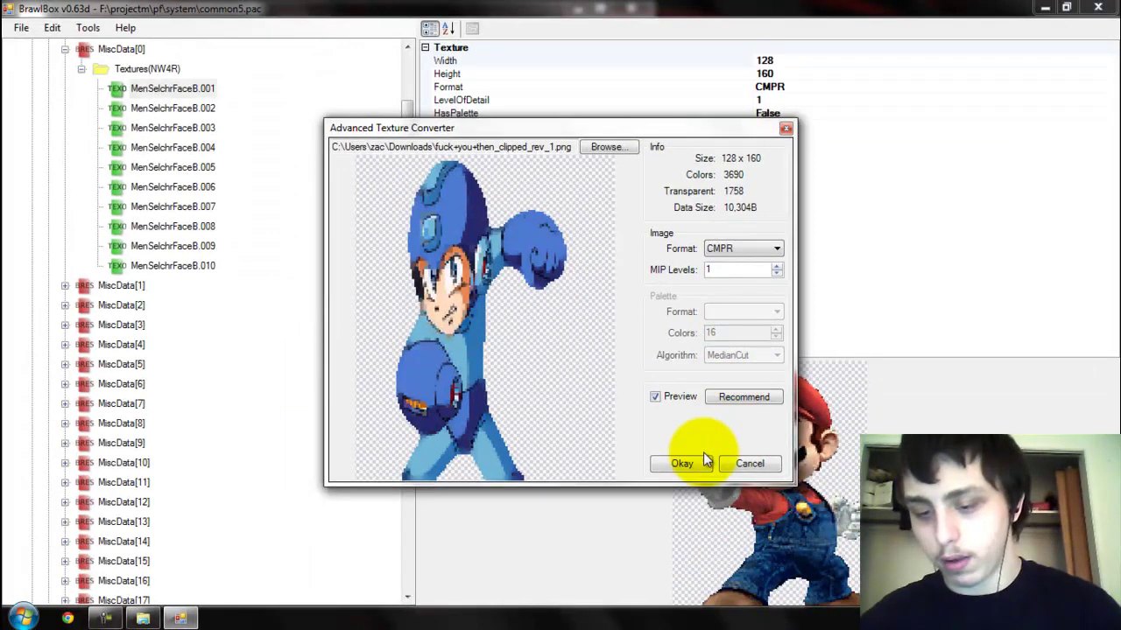
left_click(693, 464)
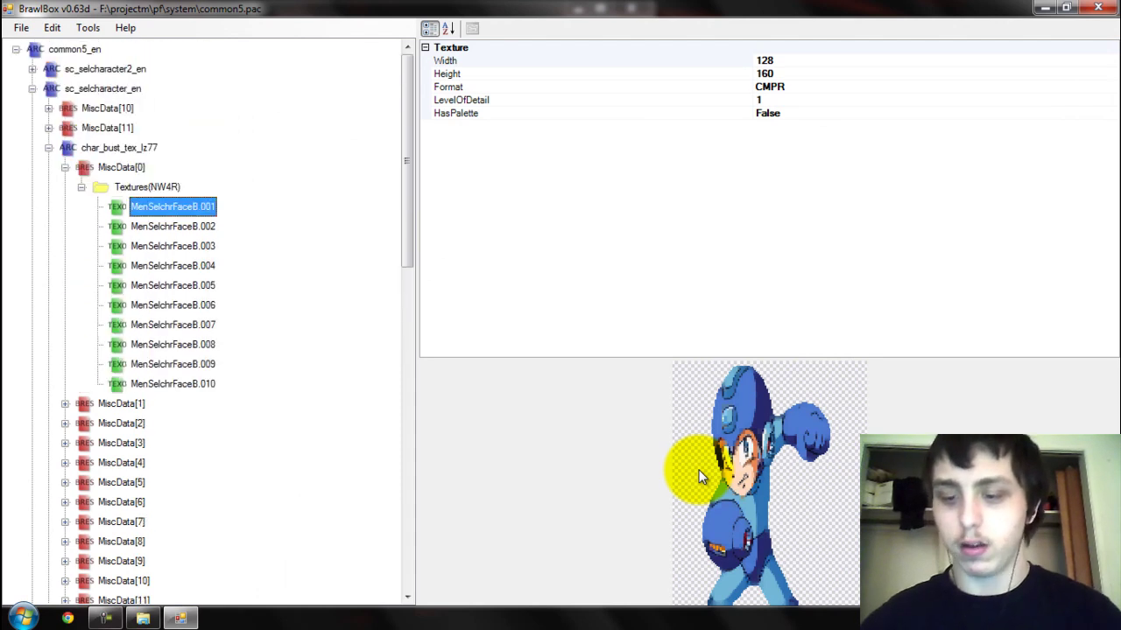
Close common5.pac in BrawlBox and save its changes
scroll(701, 477, "down", 1)
scroll(379, 206, "up", 2)
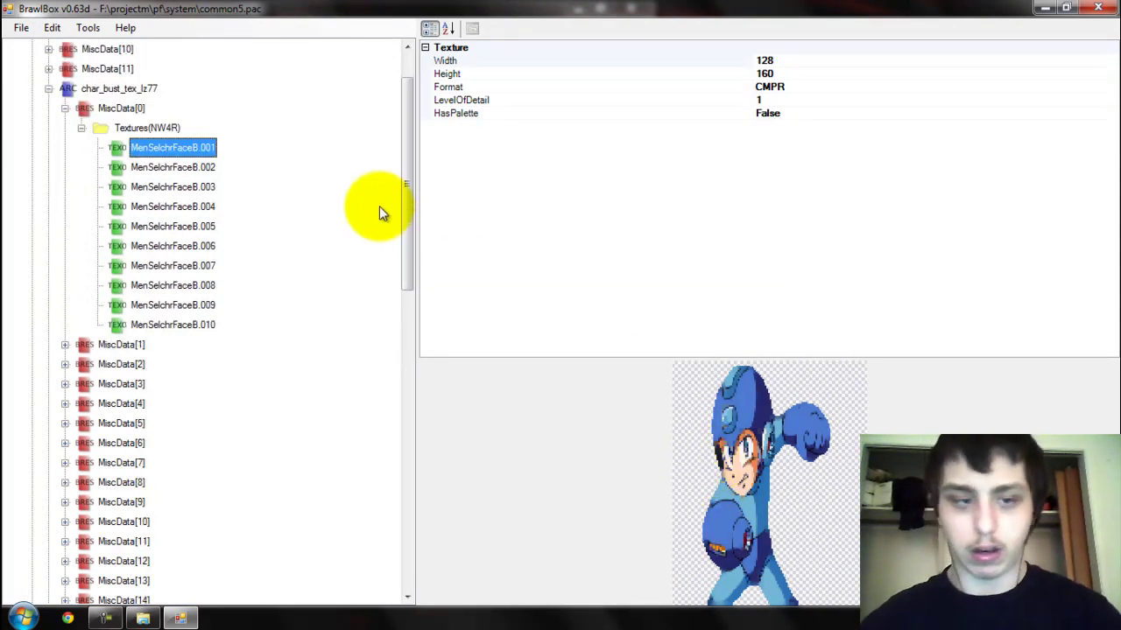
left_click(1098, 8)
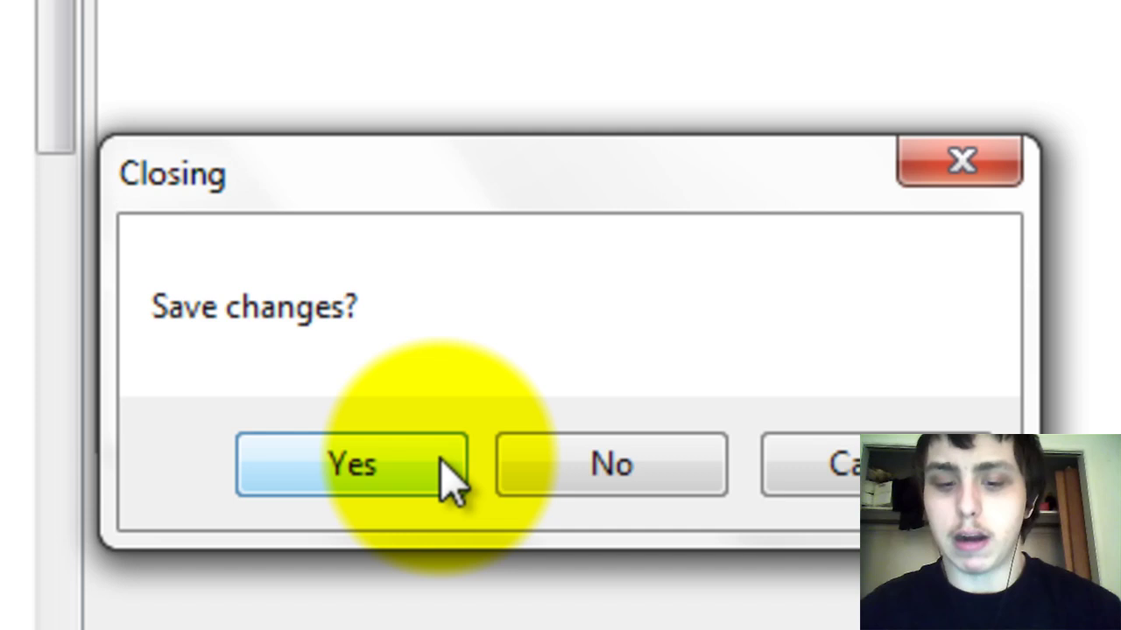
left_click(440, 461)
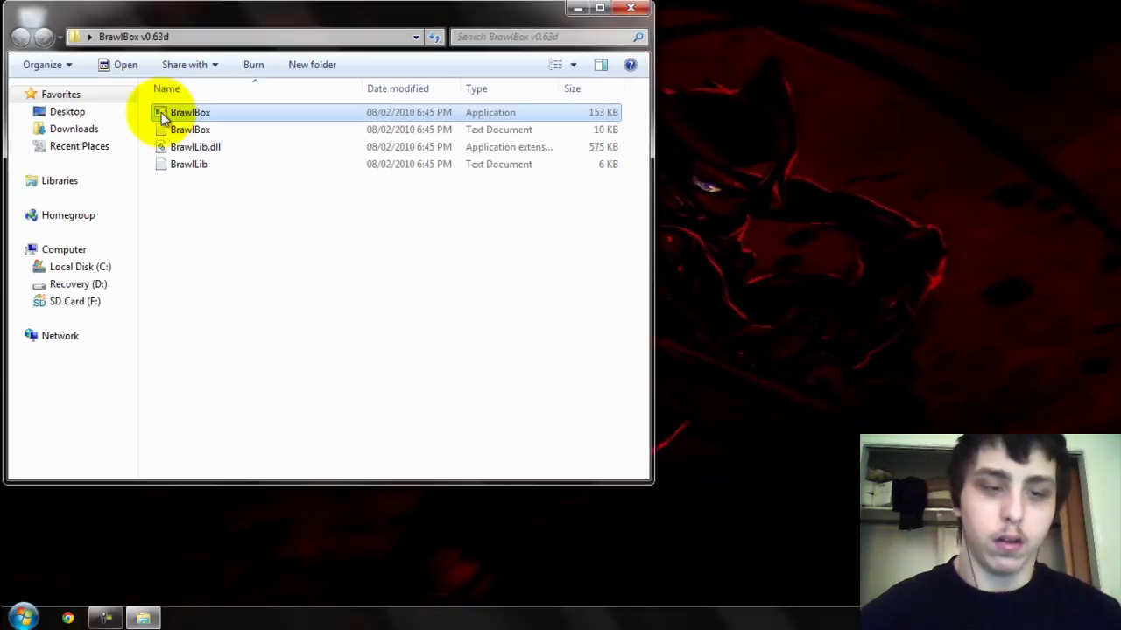
Relaunch BrawlBox, allowing the unverified program, and bring up the Open file dialog
double_click(161, 112)
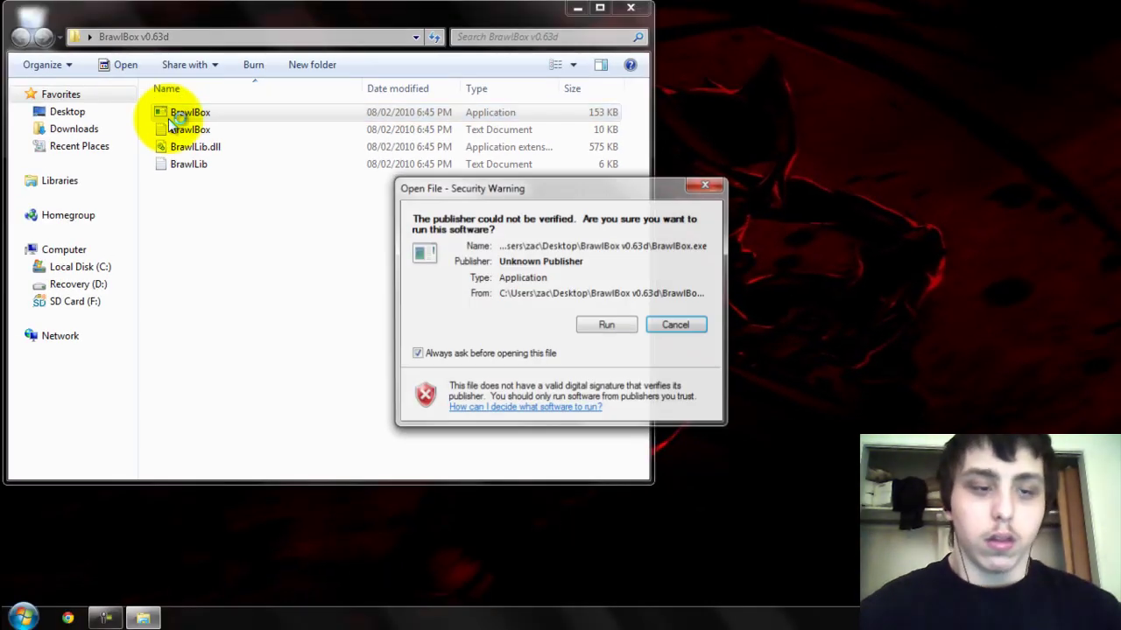
left_click(630, 334)
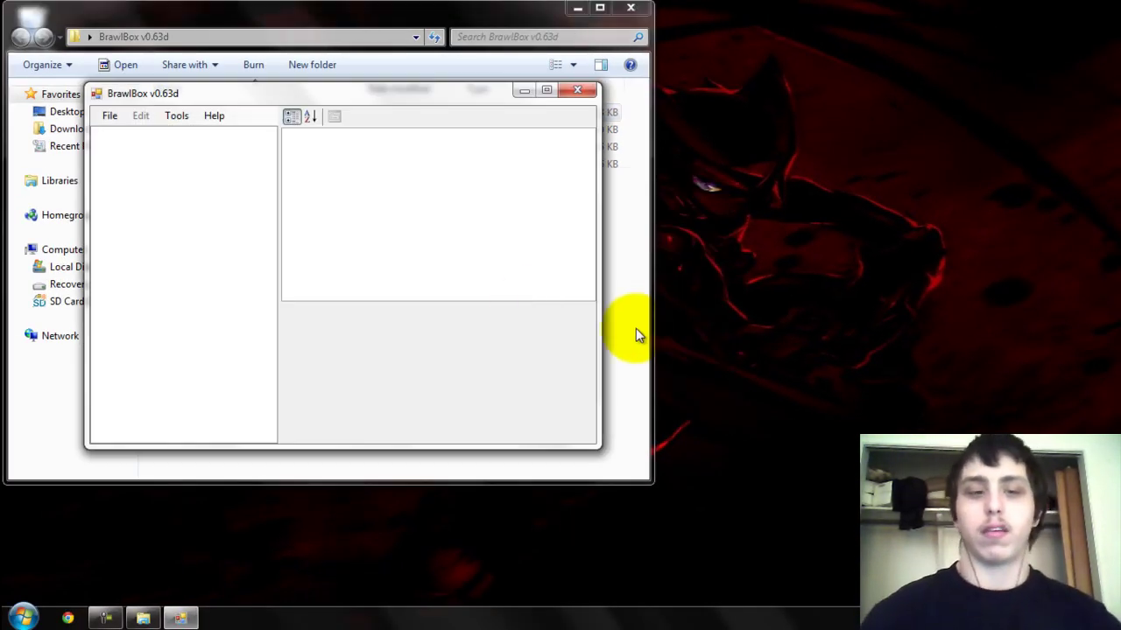
left_click(104, 117)
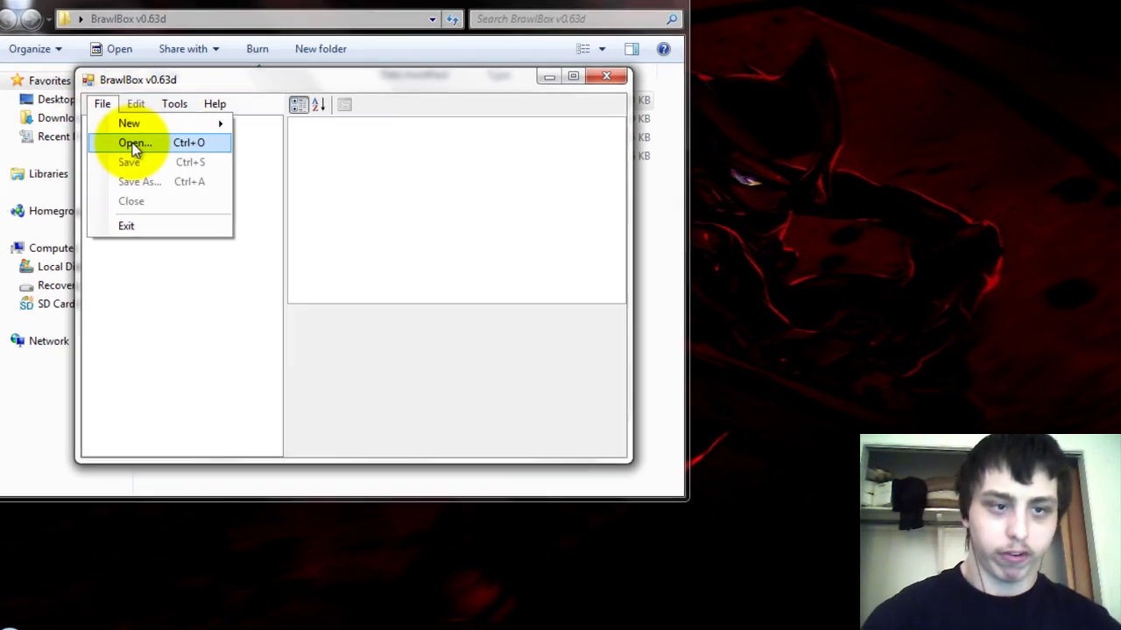
left_click(133, 146)
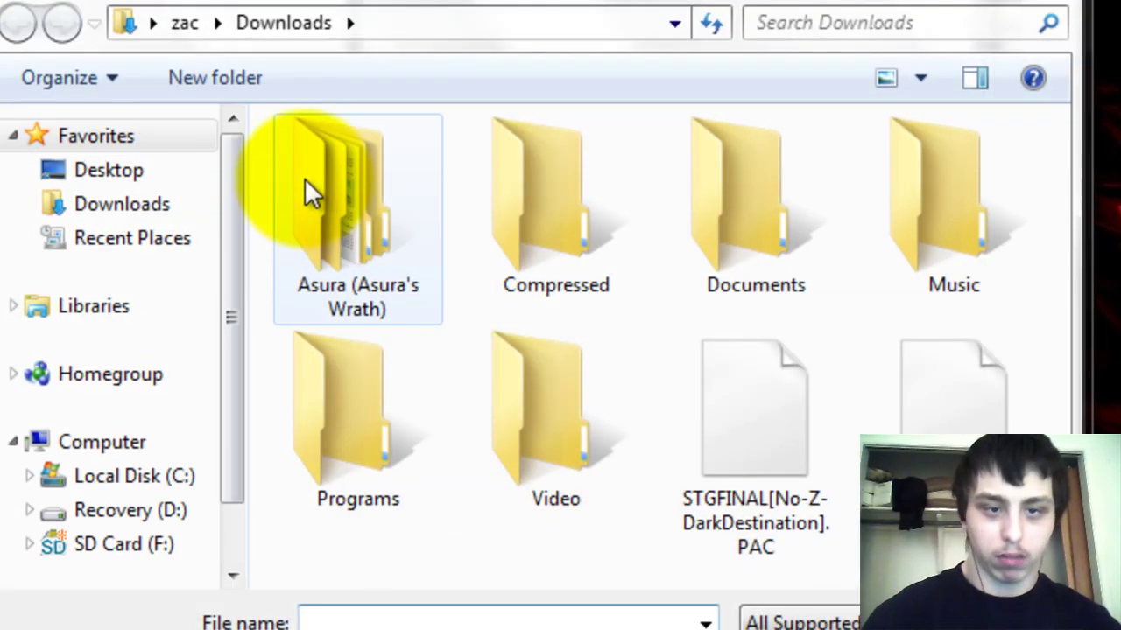
Open InfFace006.brres from F:\projectm\pf\info\portrite
left_click(120, 544)
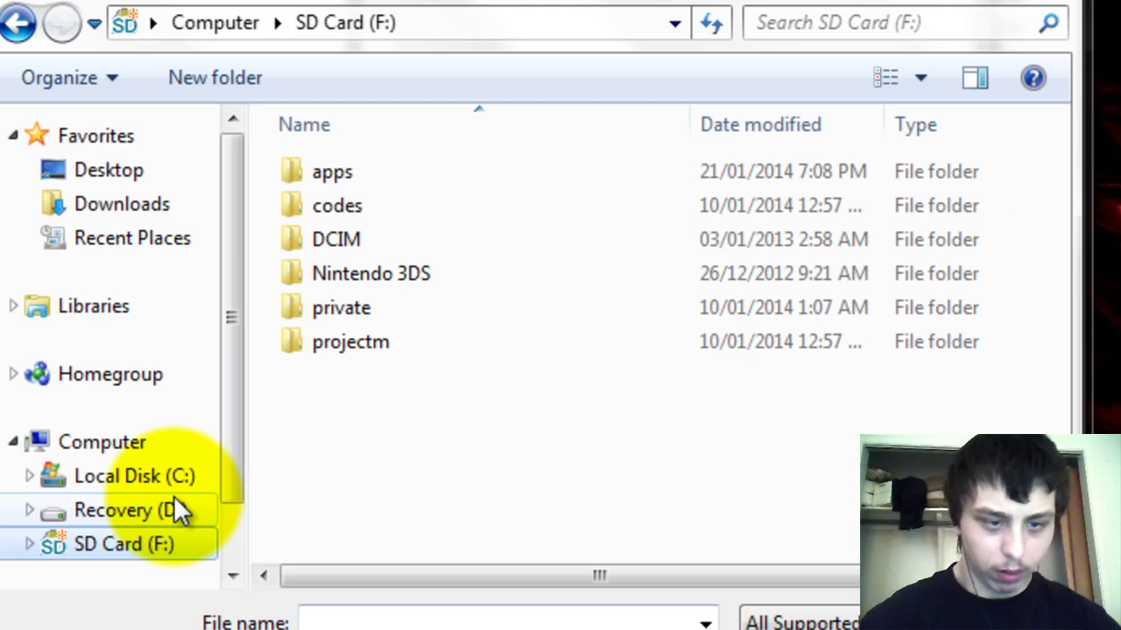
left_click(364, 346)
double_click(362, 344)
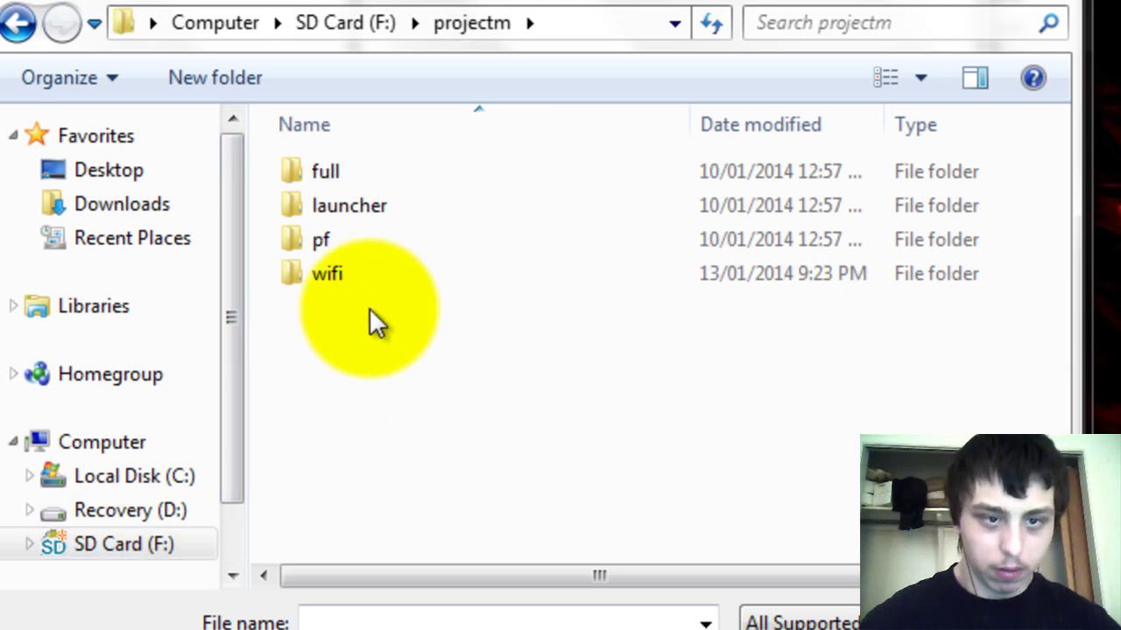
double_click(355, 239)
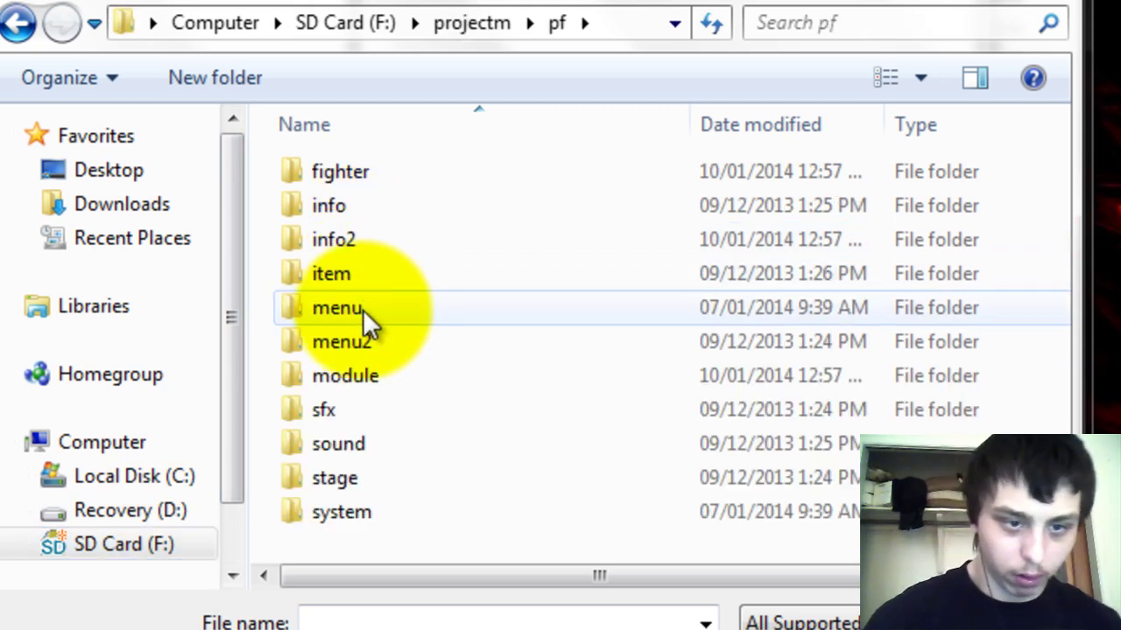
double_click(351, 218)
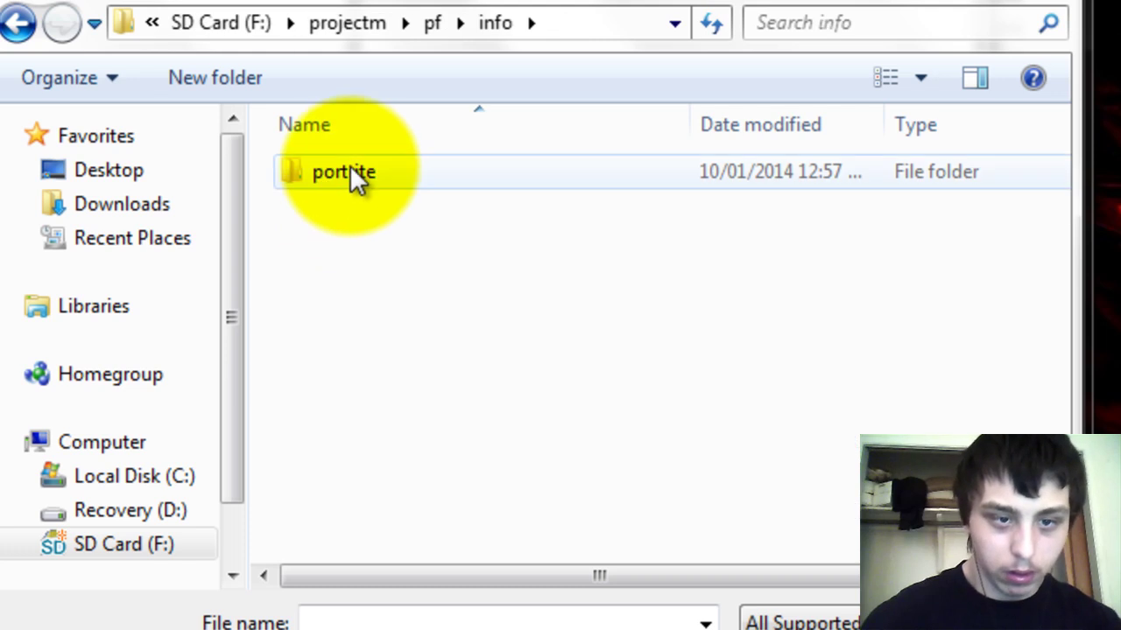
double_click(350, 167)
double_click(354, 212)
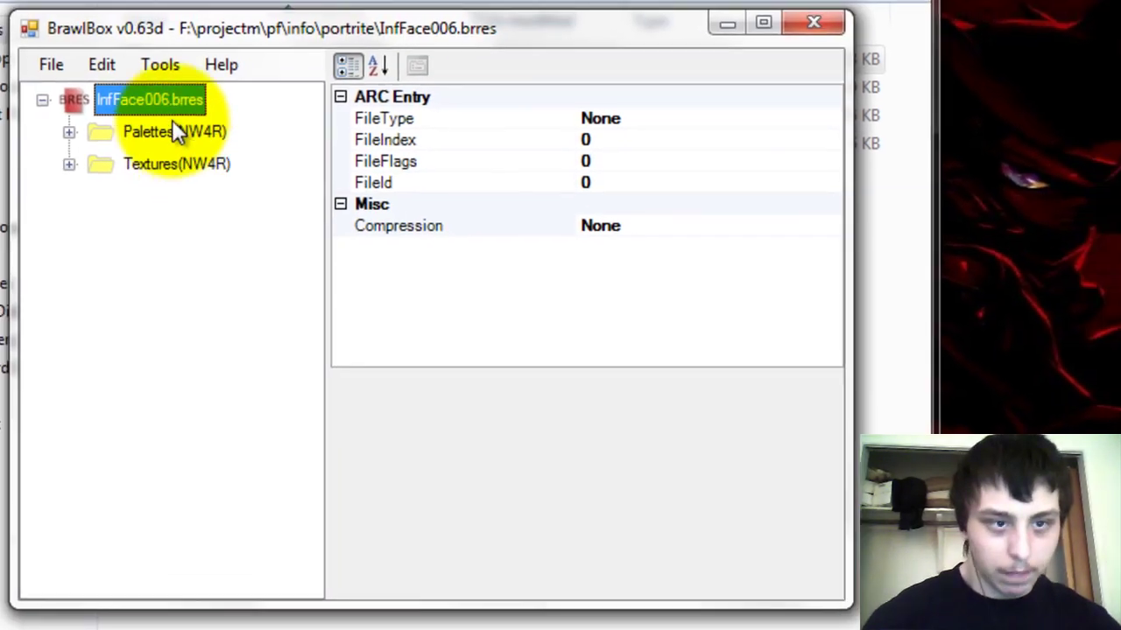
Expand Textures(NW4R), select the 48×56 CI8 InfFace.007 texture and right-click it
double_click(187, 166)
left_click(189, 200)
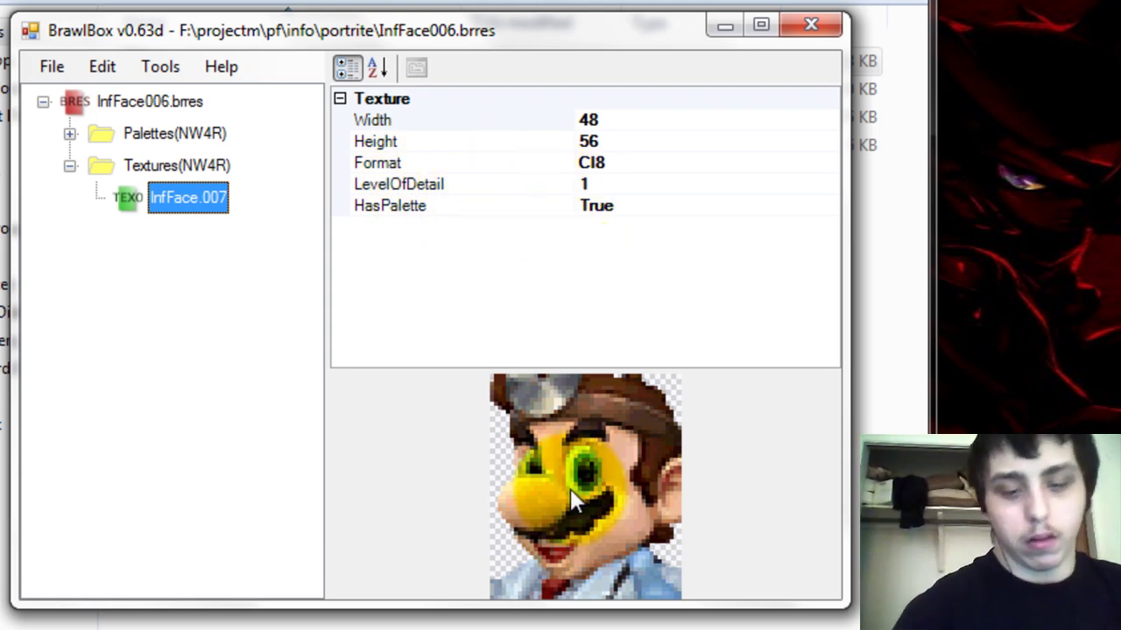
right_click(206, 197)
Choose Replace for InfFace.007 and browse through SD card and Downloads to the Desktop
left_click(232, 242)
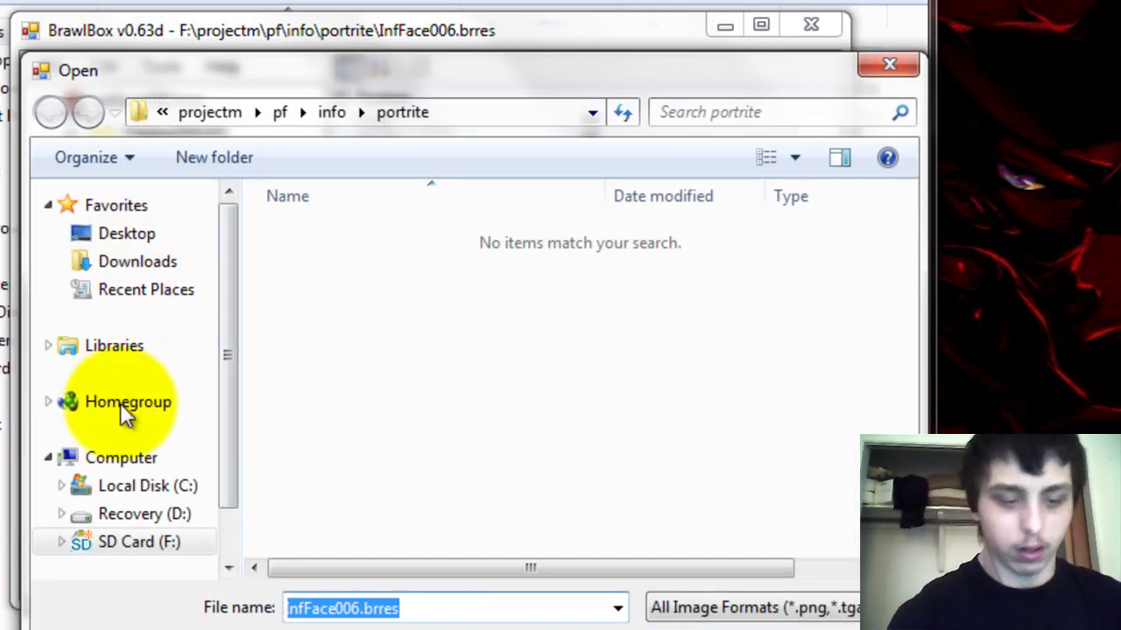
left_click(134, 541)
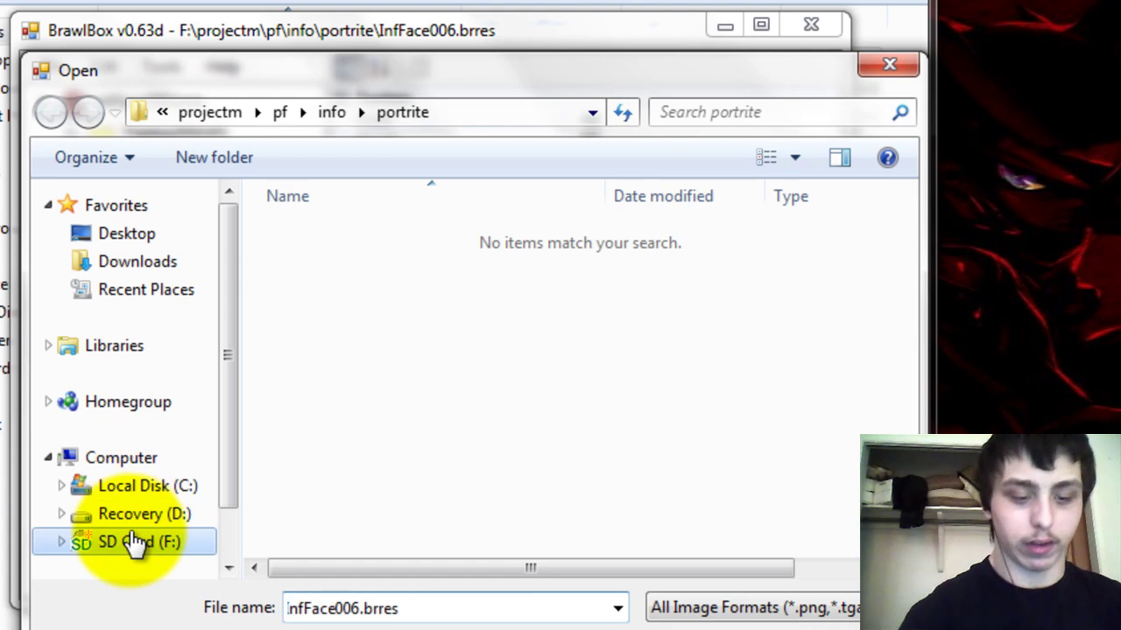
left_click(137, 262)
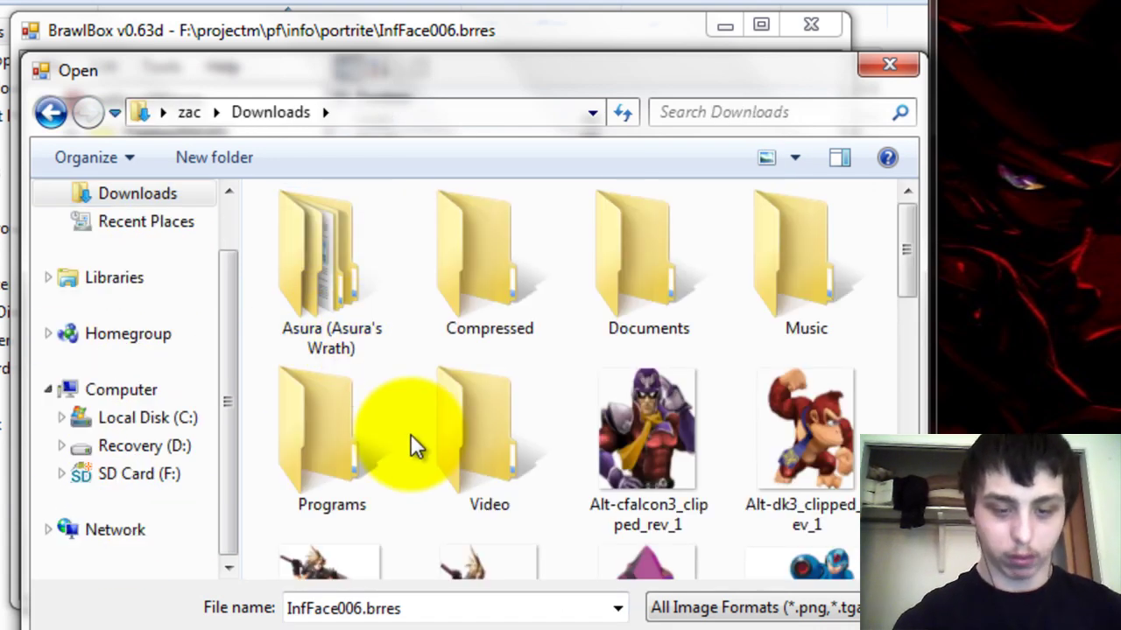
scroll(411, 445, "down", 5)
scroll(416, 446, "down", 5)
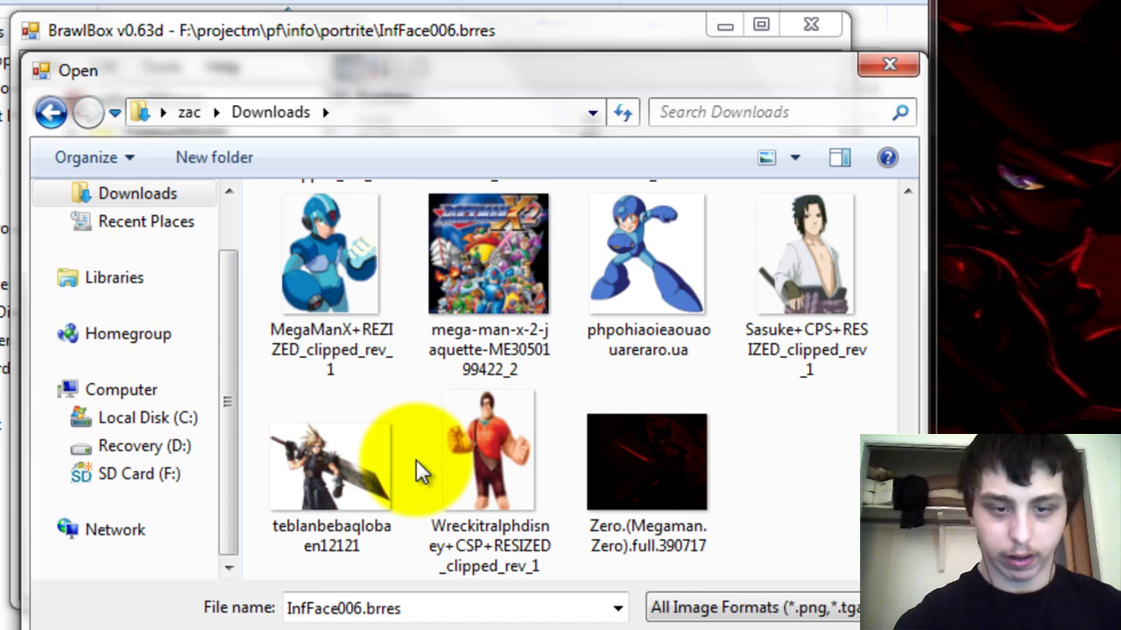
scroll(418, 468, "up", 3)
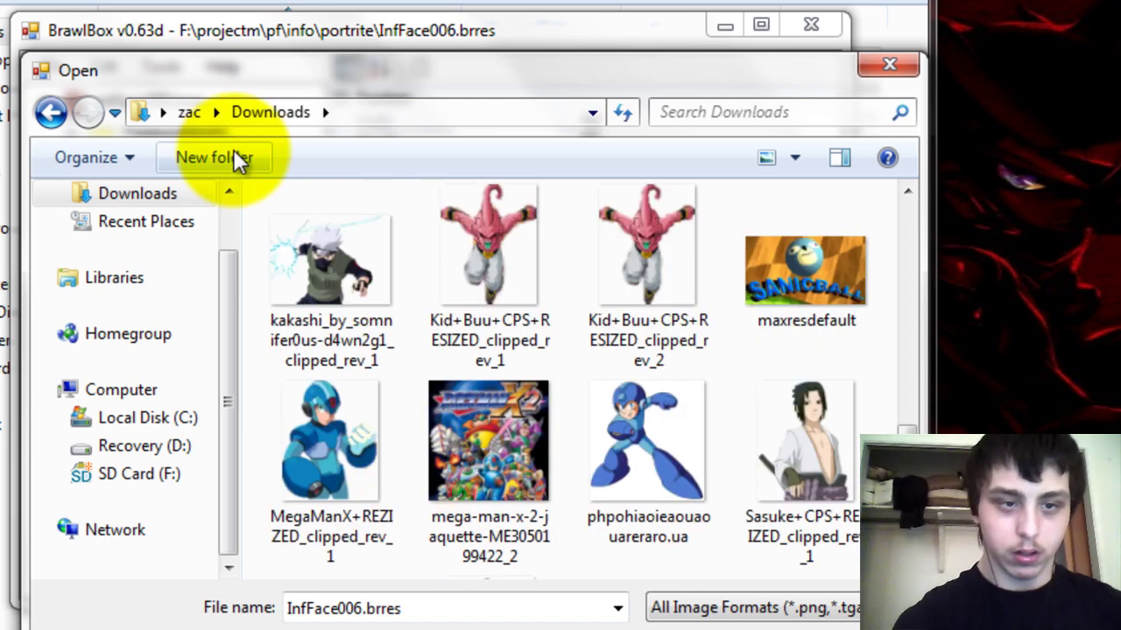
left_click(48, 112)
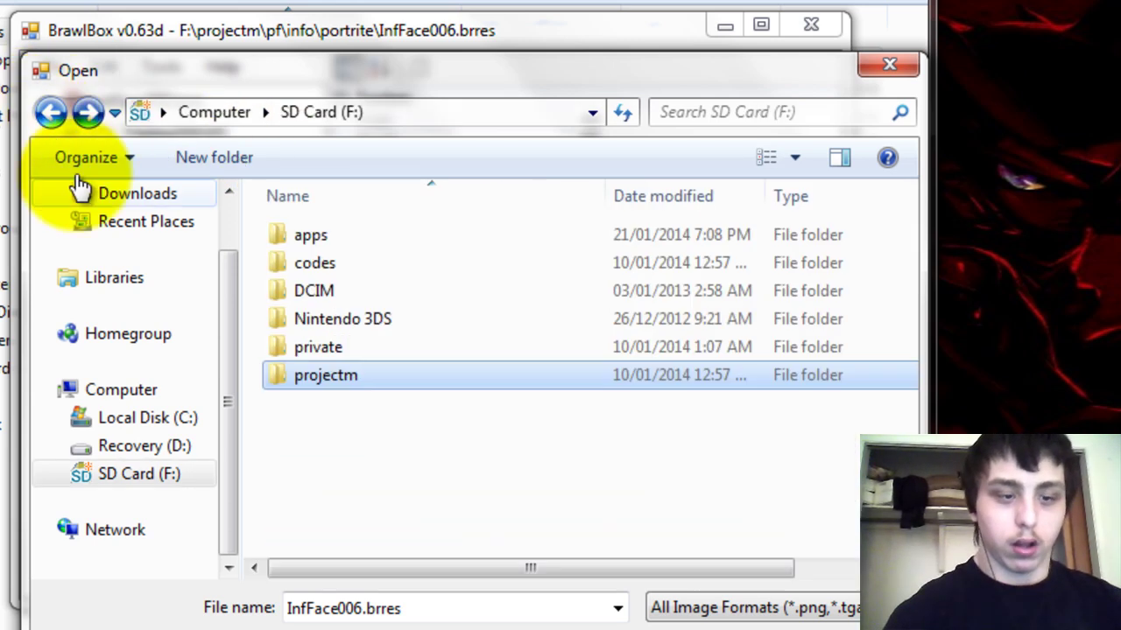
left_click(174, 337)
scroll(175, 330, "up", 1)
left_click(150, 236)
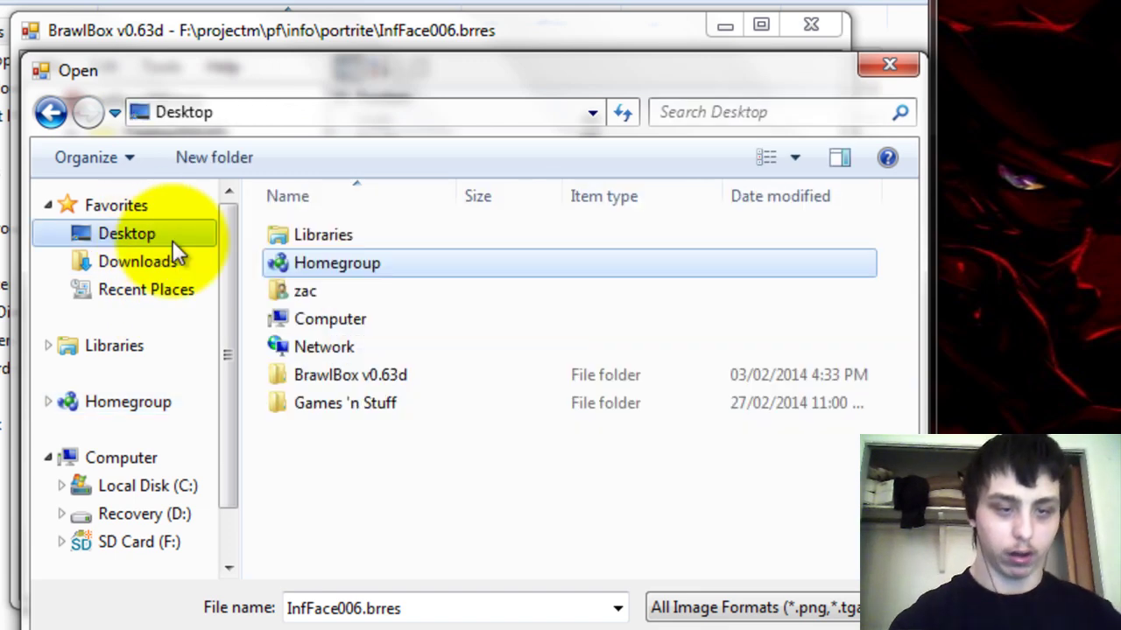
Load the Shadow portrait from Games 'n Stuff\Project M Stuff\Final, keeping CI8 format
double_click(353, 401)
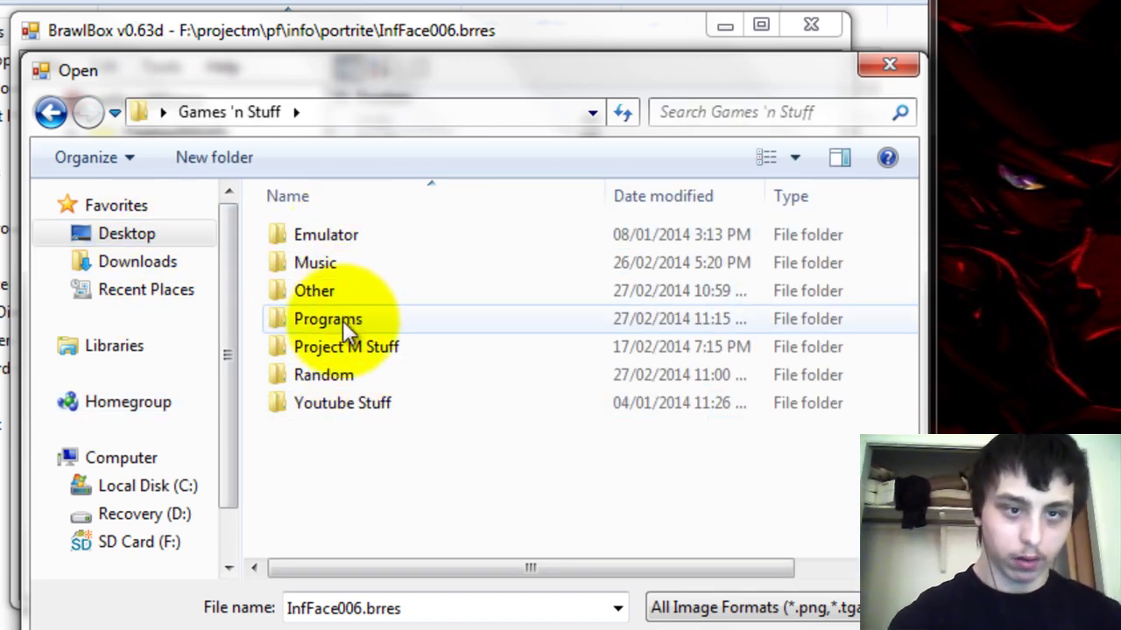
double_click(340, 348)
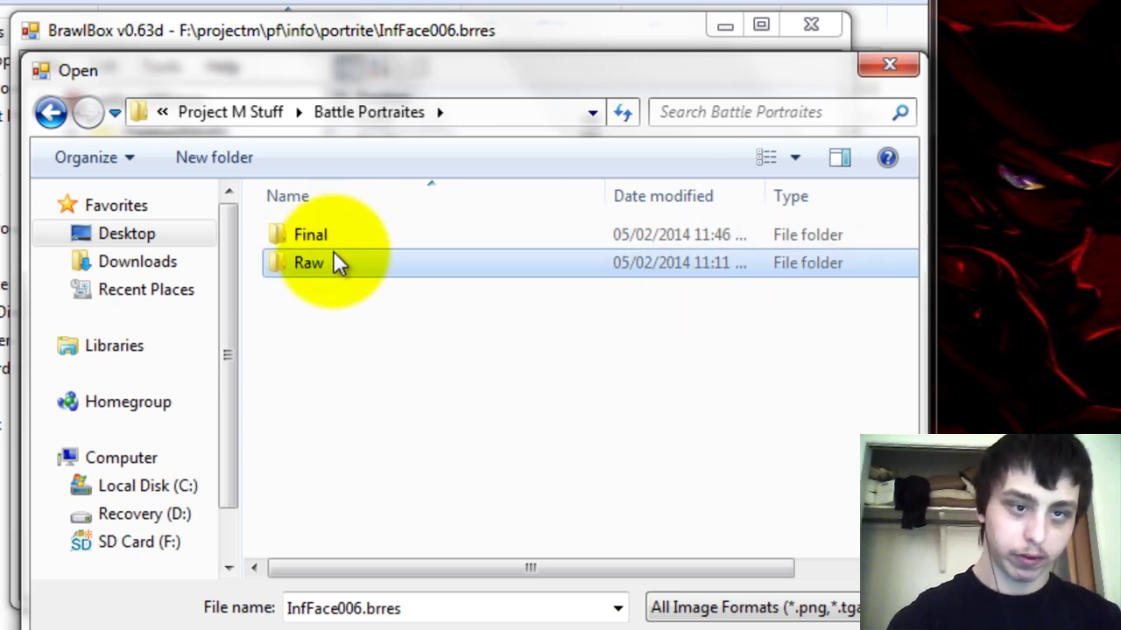
double_click(333, 243)
double_click(333, 243)
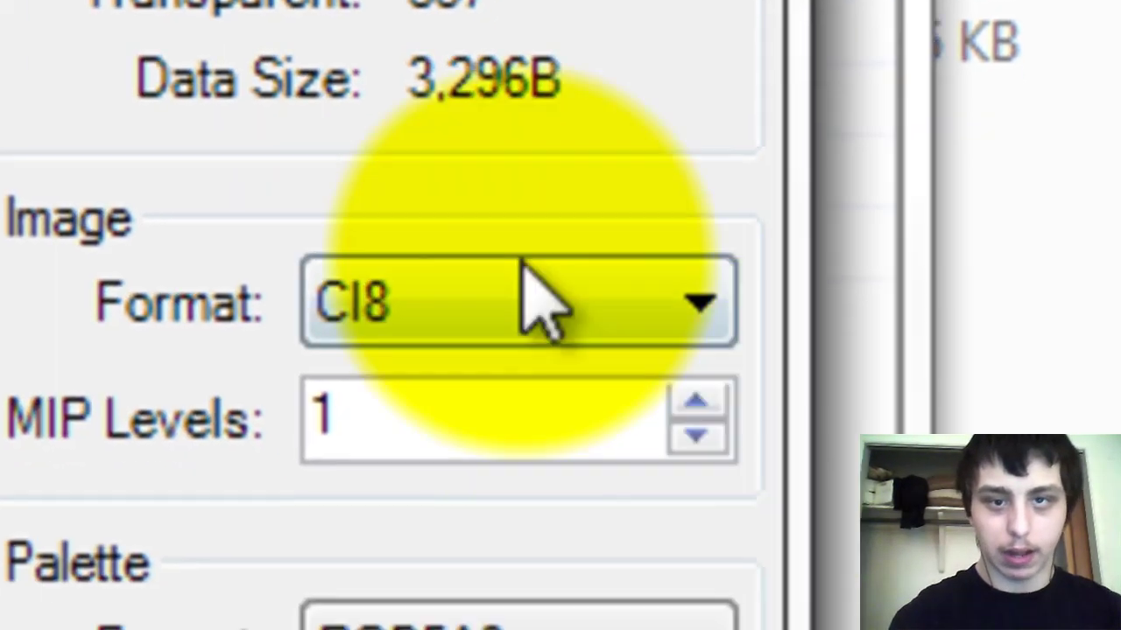
left_click(523, 260)
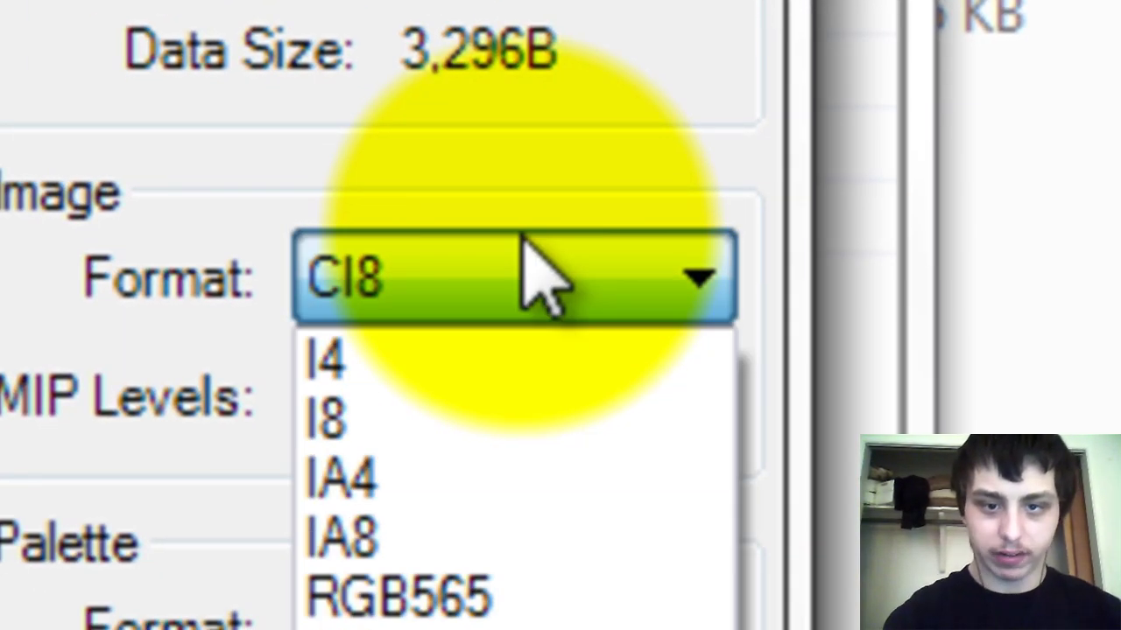
left_click(525, 238)
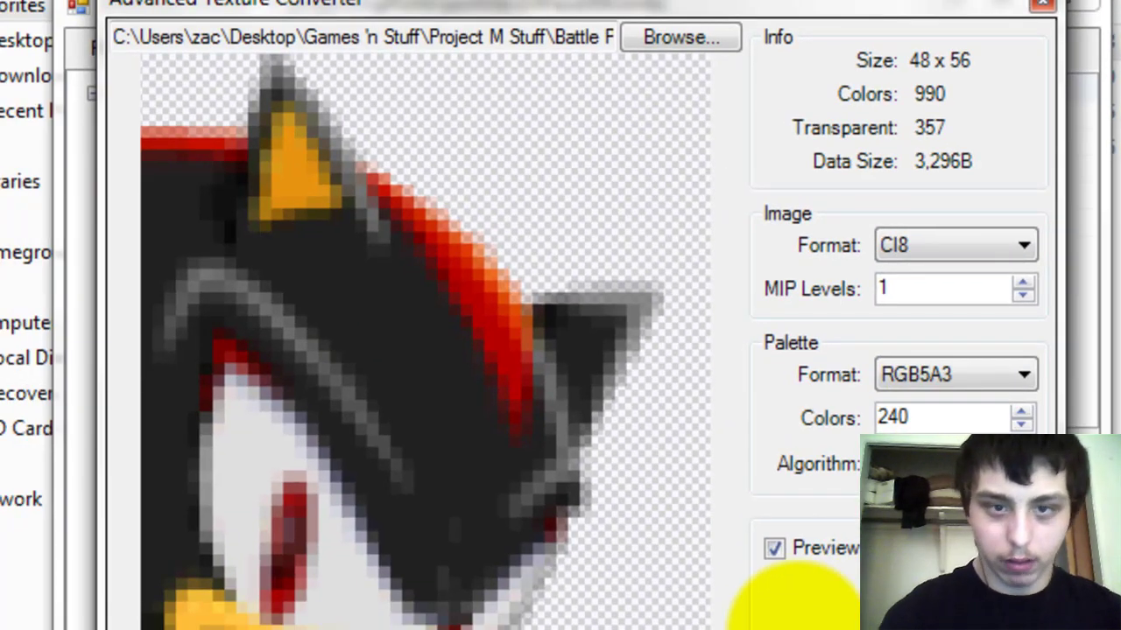
left_click(792, 627)
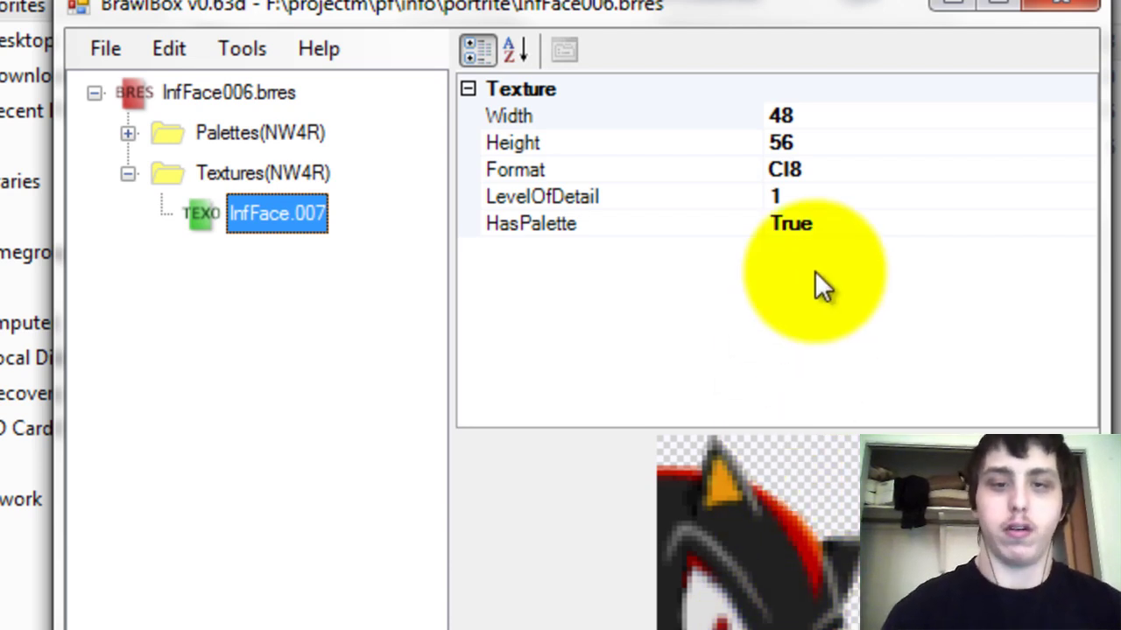
left_click(815, 118)
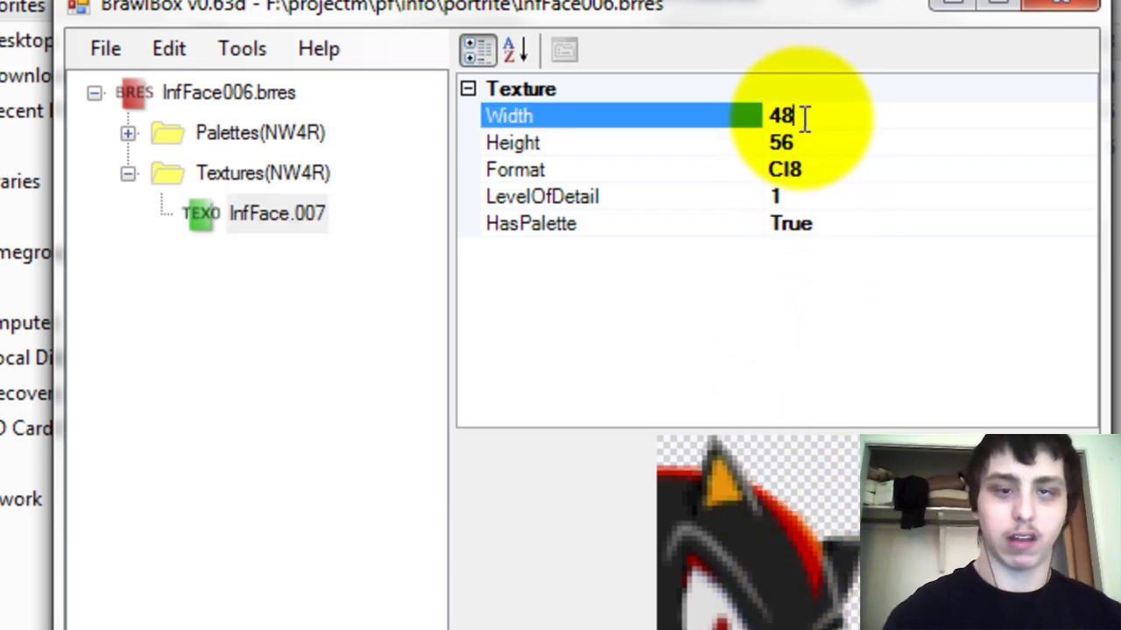
left_click(800, 194)
left_click(803, 171)
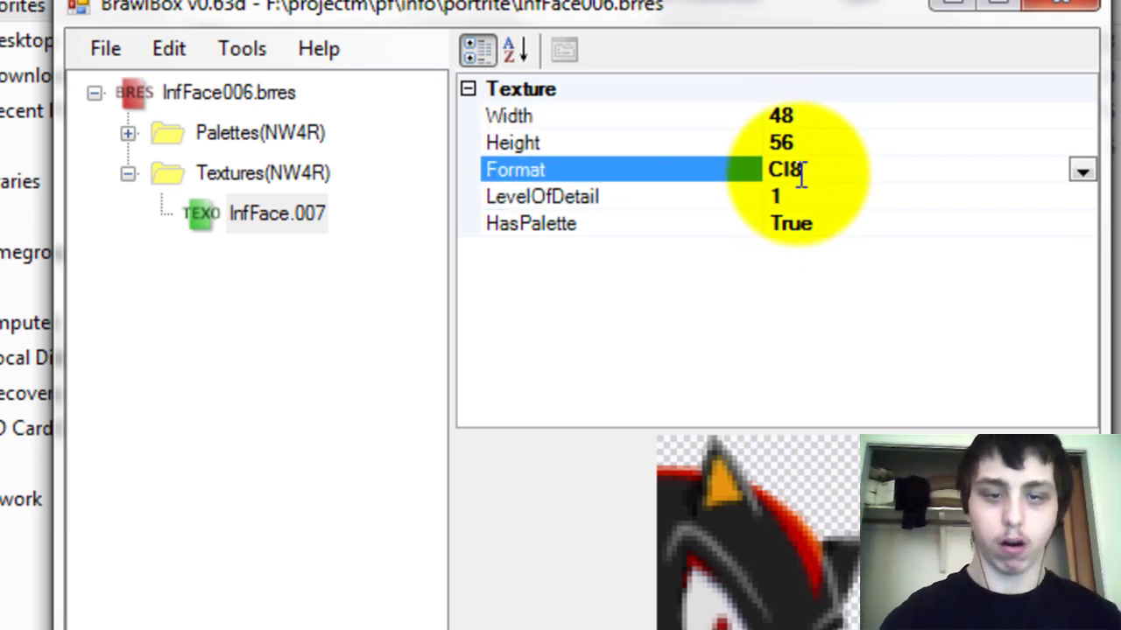
left_click(801, 173)
left_click_drag(777, 175, 784, 175)
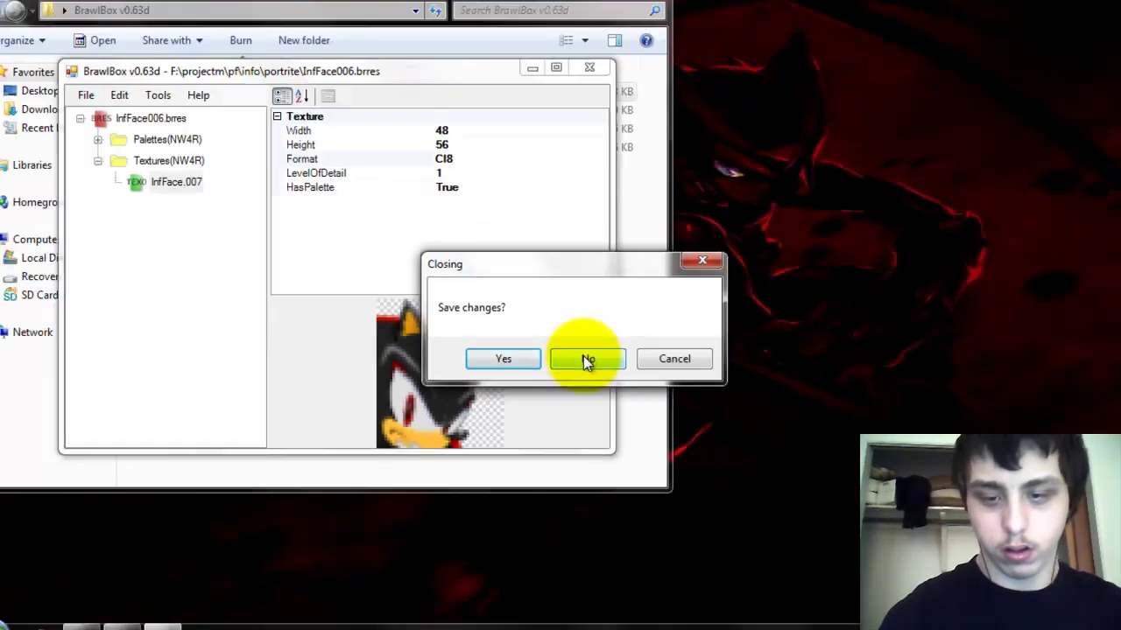
Close BrawlBox without saving and close the BrawlBox v0.63d folder window
left_click(578, 359)
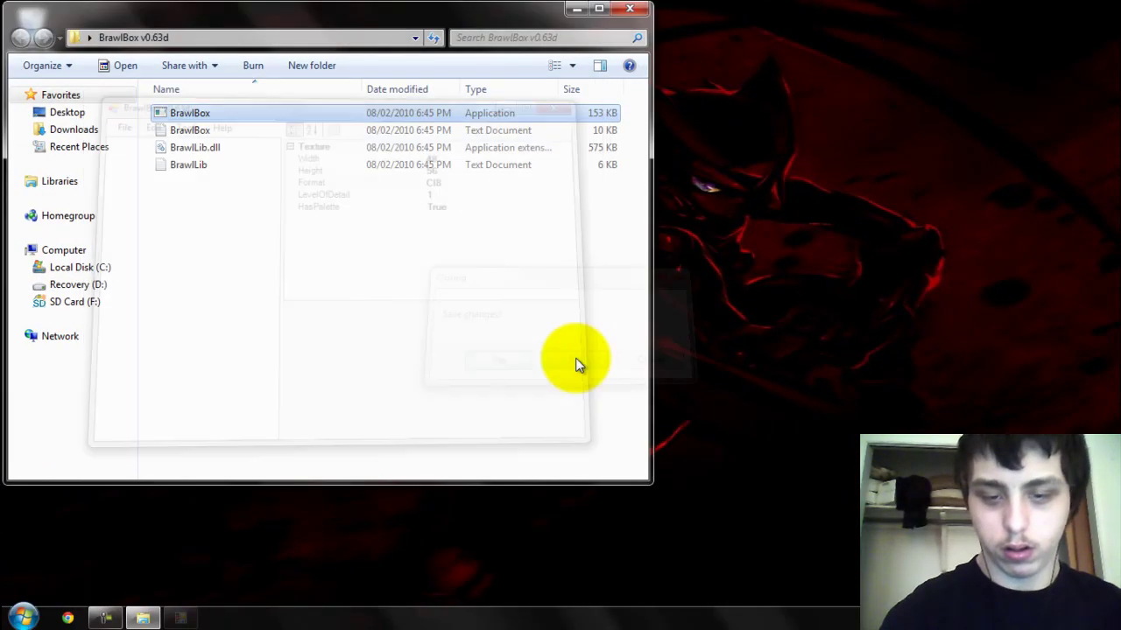
left_click(629, 8)
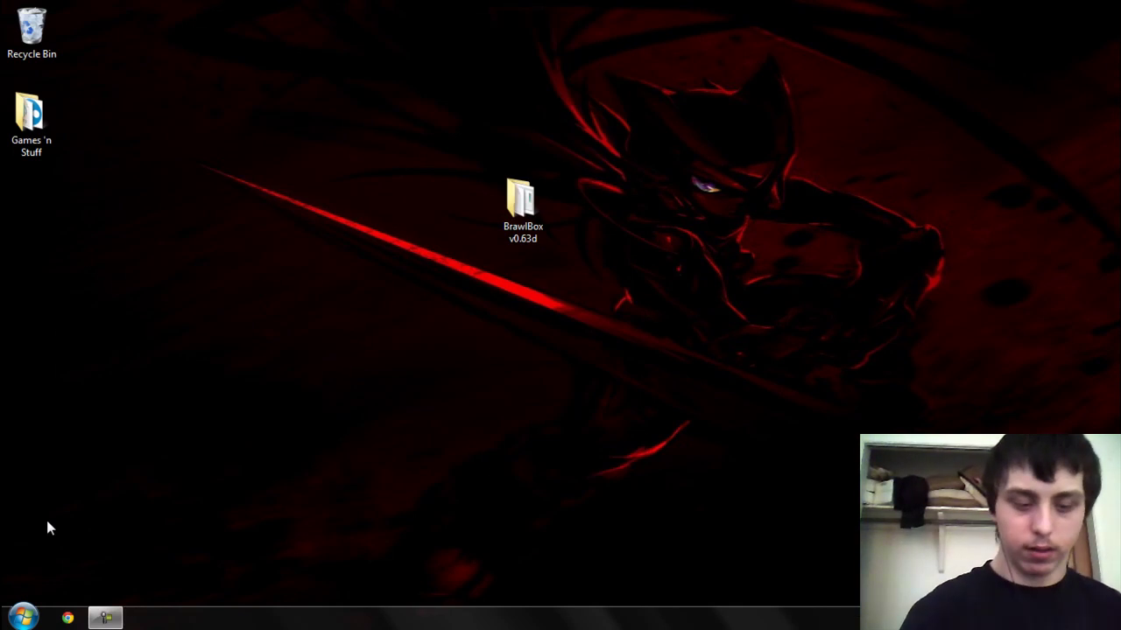
left_click(109, 620)
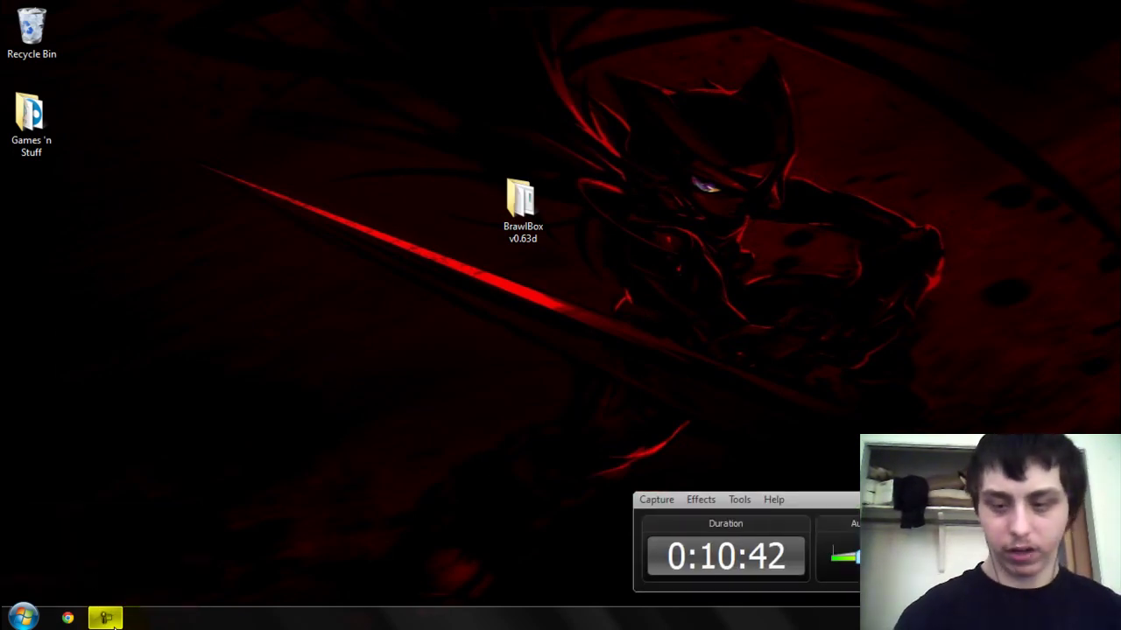